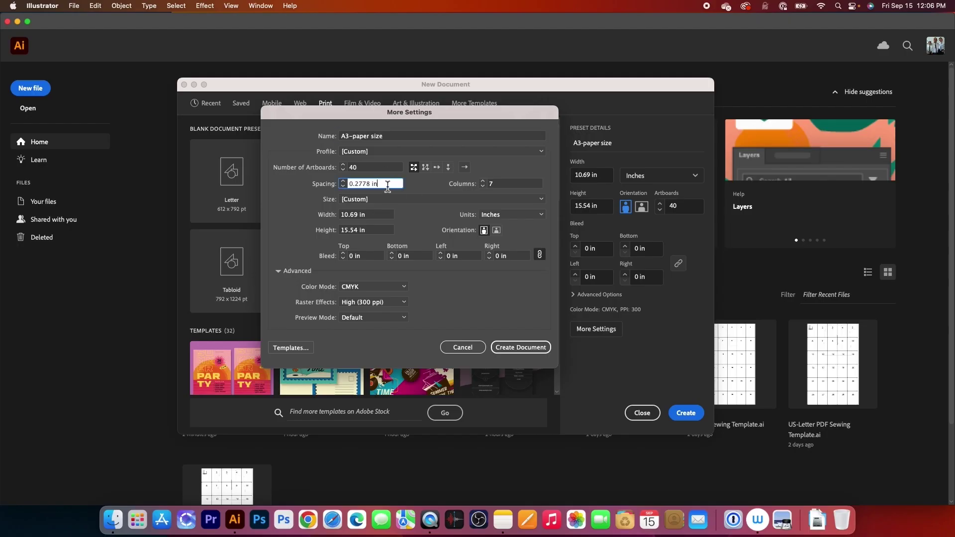
key("Tab")
key("Tab")
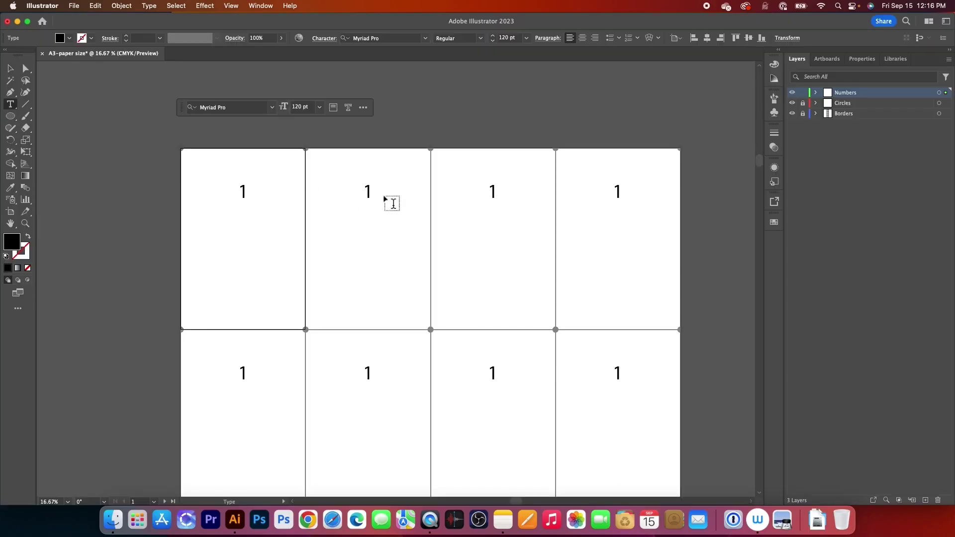
Renumber the second, third and fourth page labels in the top row as 2, 3 and 4
double_click(368, 191)
type("2")
double_click(492, 191)
type("3")
double_click(617, 191)
type("4")
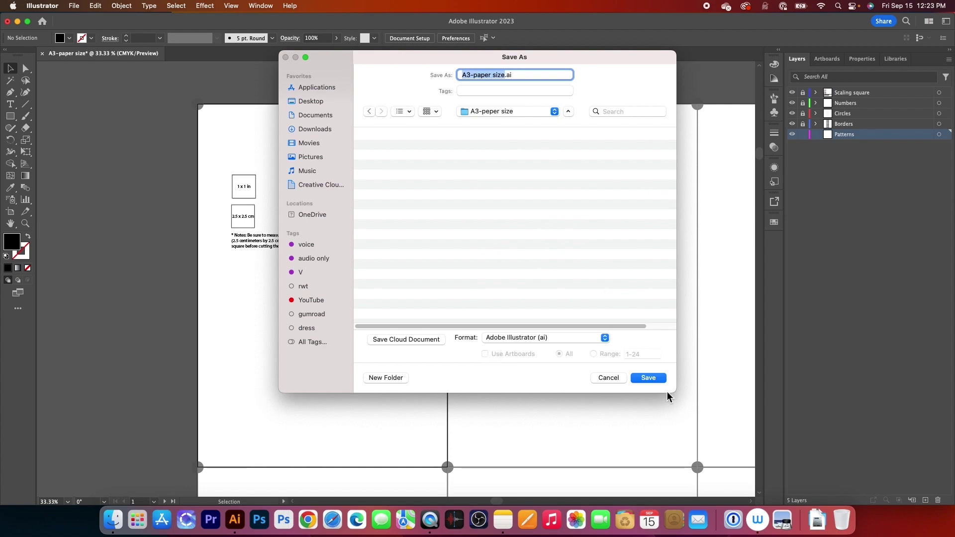
Save the document as "A3-paper size.ai" in Adobe Illustrator format
left_click(651, 379)
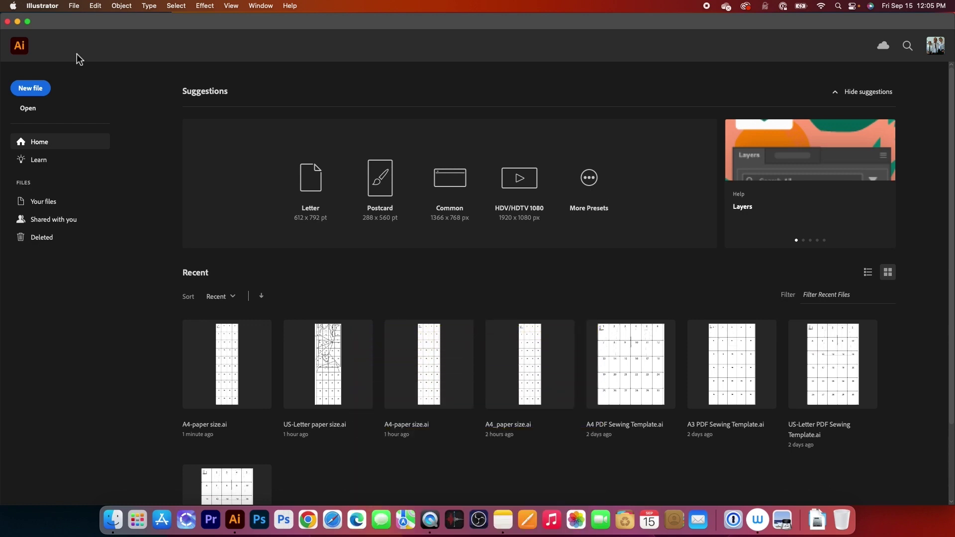
Start a new print document from the A3 preset and name it "A3-paper size"
left_click(75, 6)
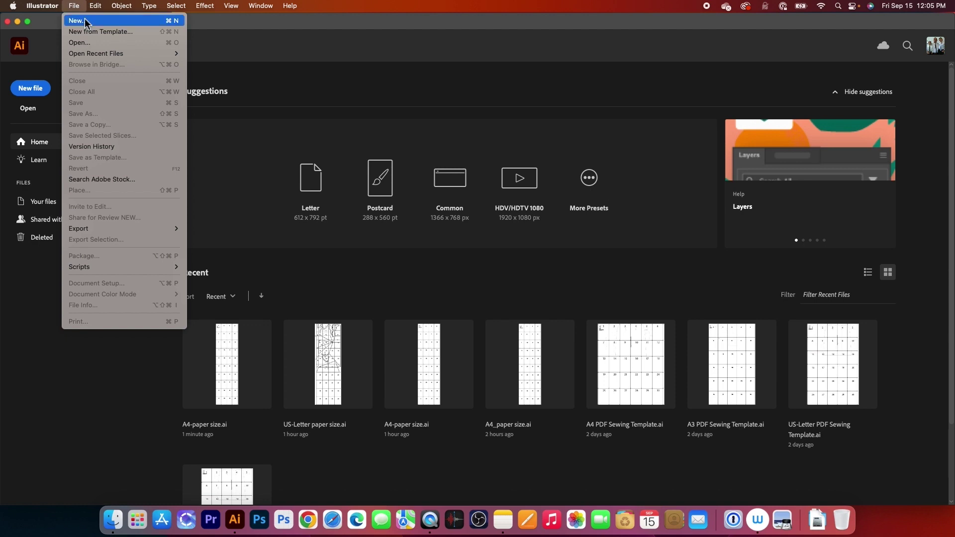
left_click(86, 22)
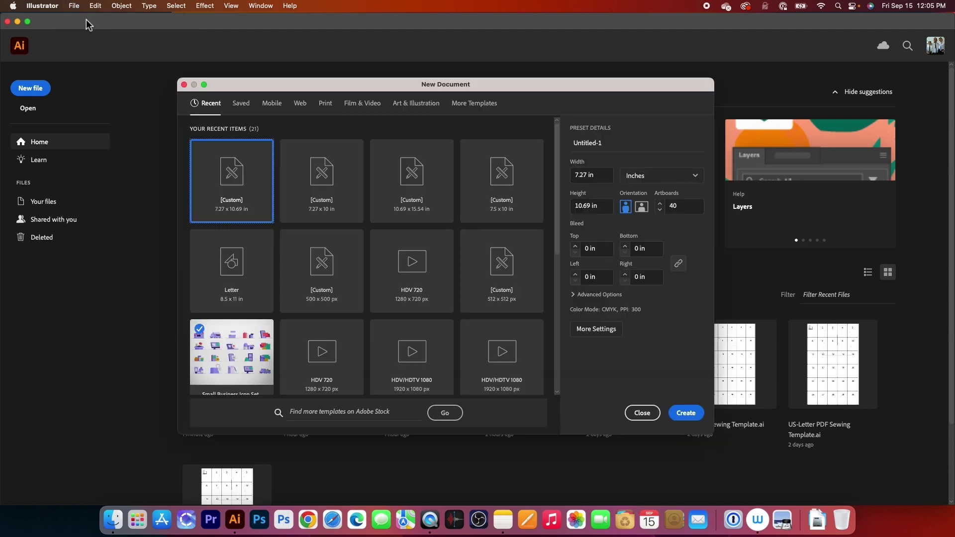
left_click(326, 107)
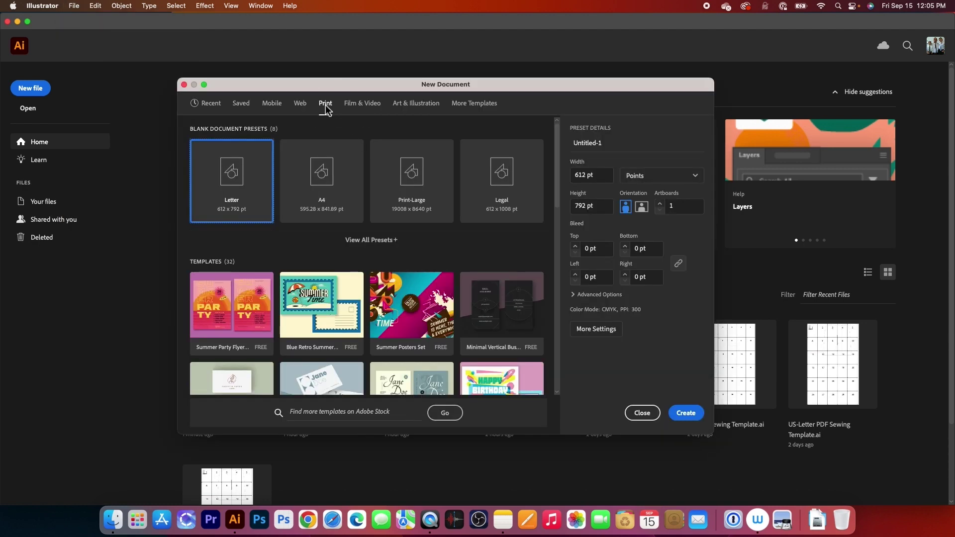
left_click(377, 240)
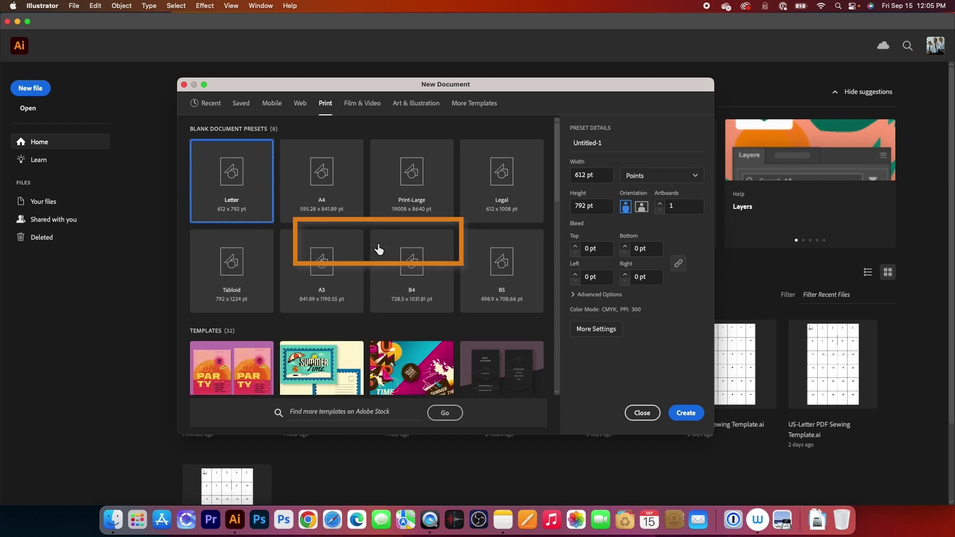
left_click(347, 294)
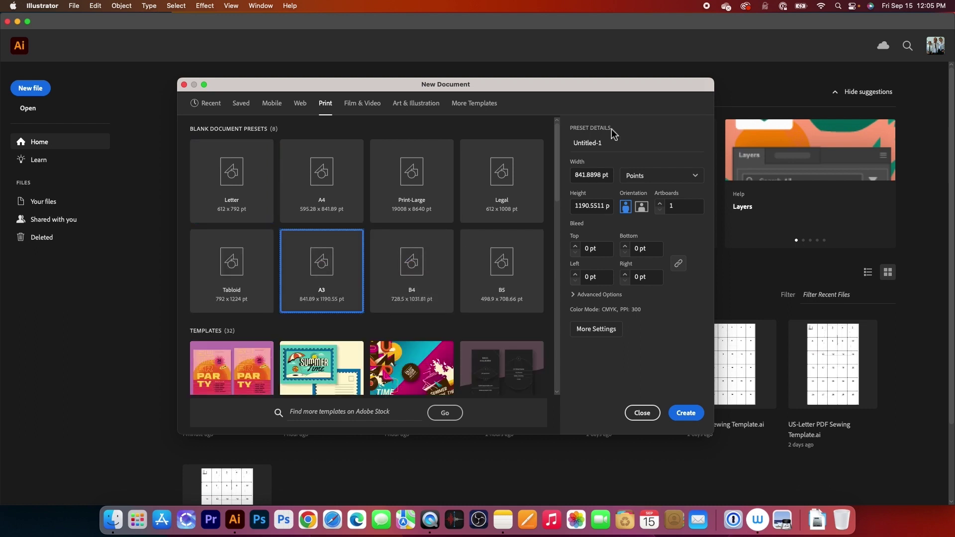
left_click(620, 147)
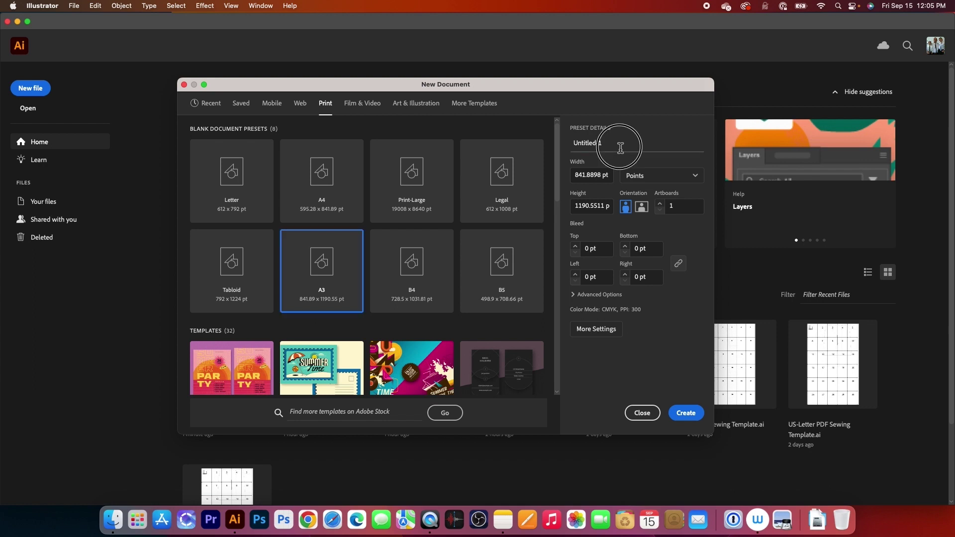
type("A3-paper size")
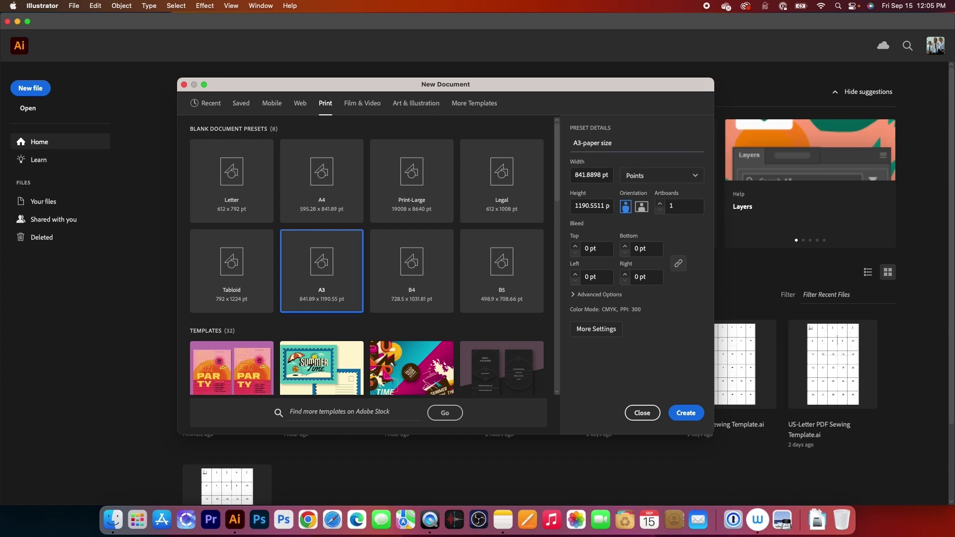
Set the new document's units to inches, its size to 10.69 by 15.54 in and the artboard count to 40
left_click(672, 182)
left_click(651, 246)
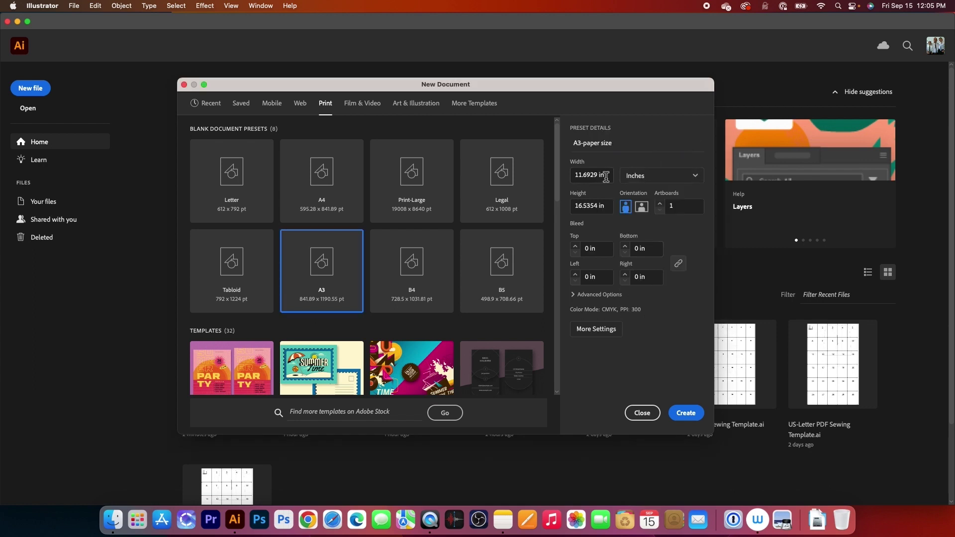
left_click_drag(603, 175, 572, 175)
type("10.69")
key("Tab")
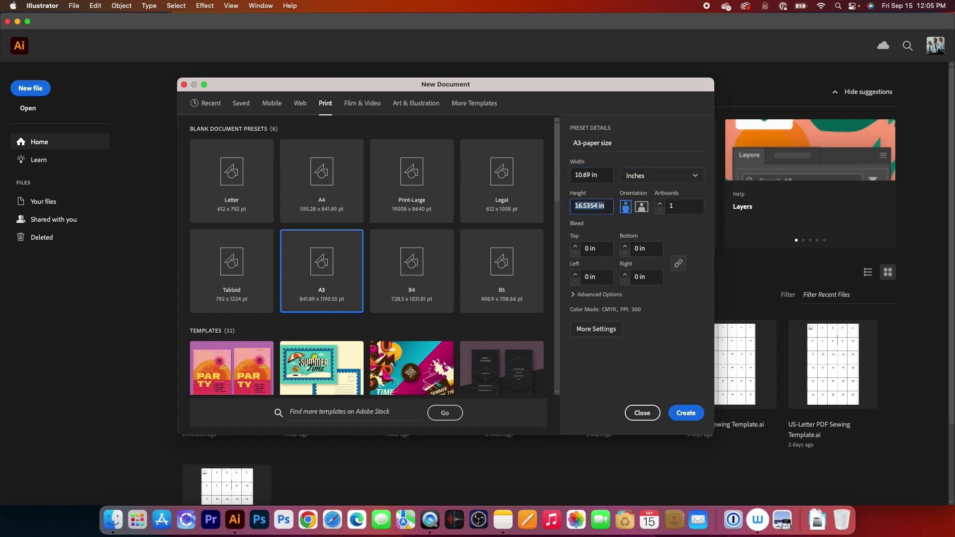
type("15.54")
left_click(680, 207)
type("40")
key("Tab")
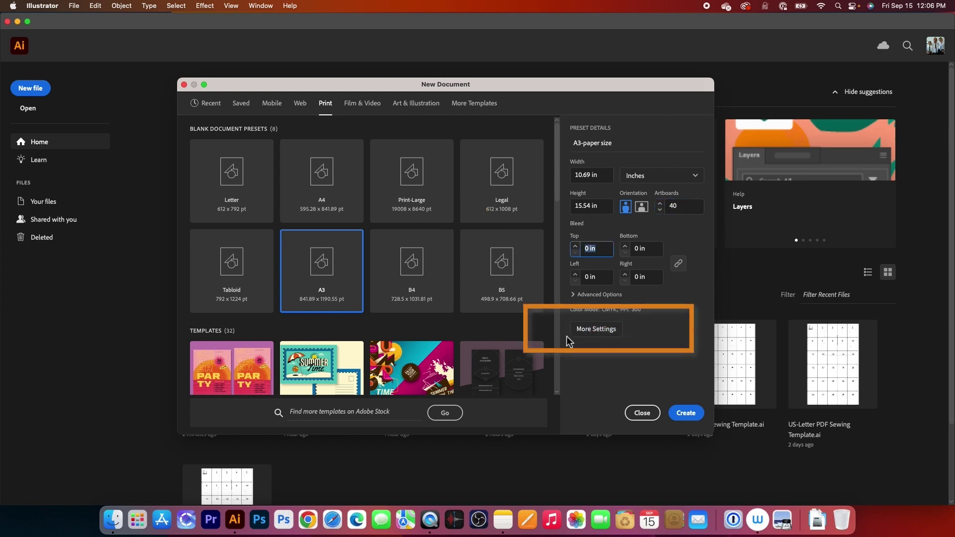
Set the artboard spacing to 0 in with 4 columns and create the document
left_click(599, 330)
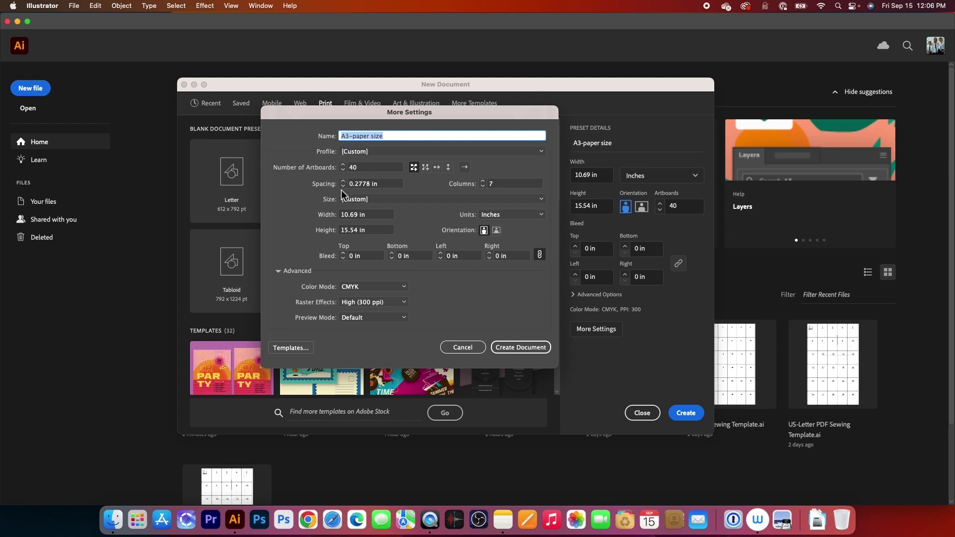
left_click(386, 184)
triple_click(386, 189)
type("0")
key("Tab")
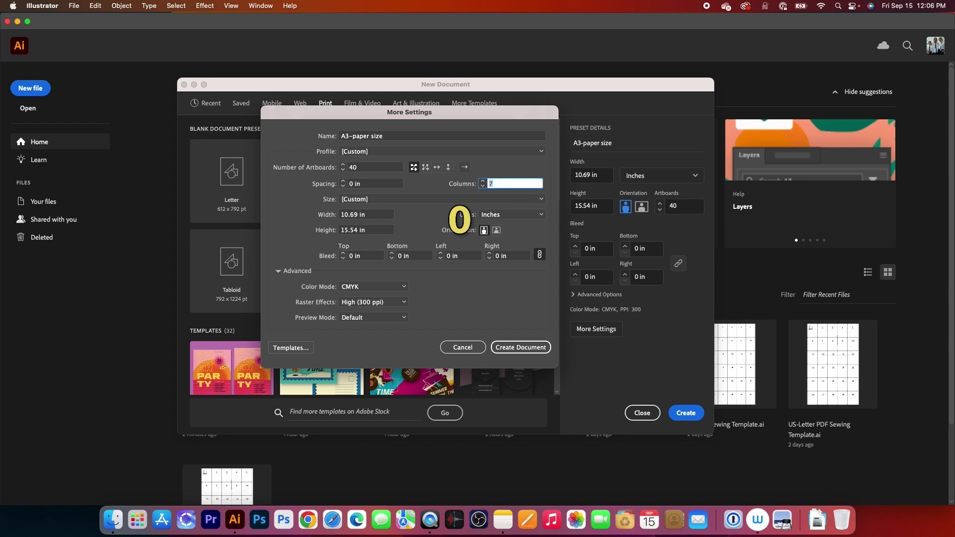
type("4")
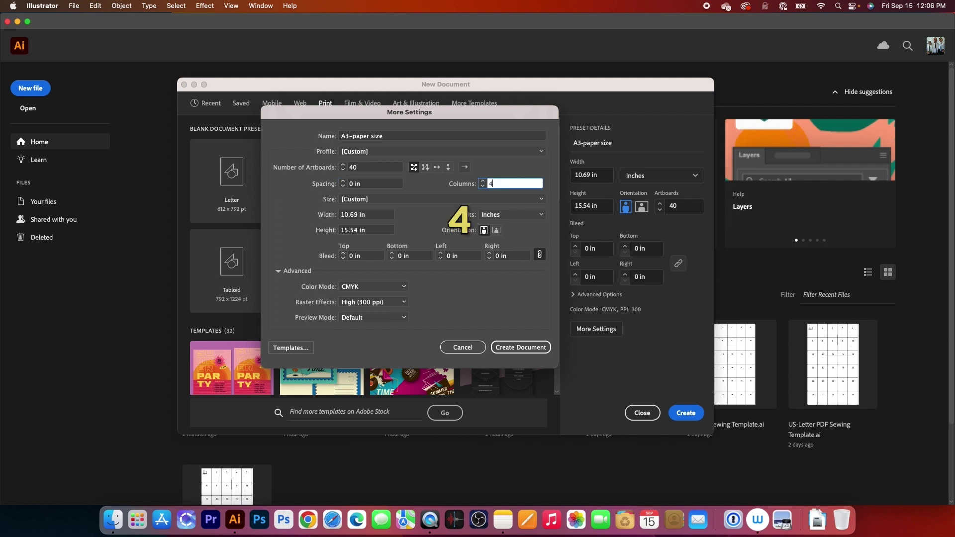
key("Tab")
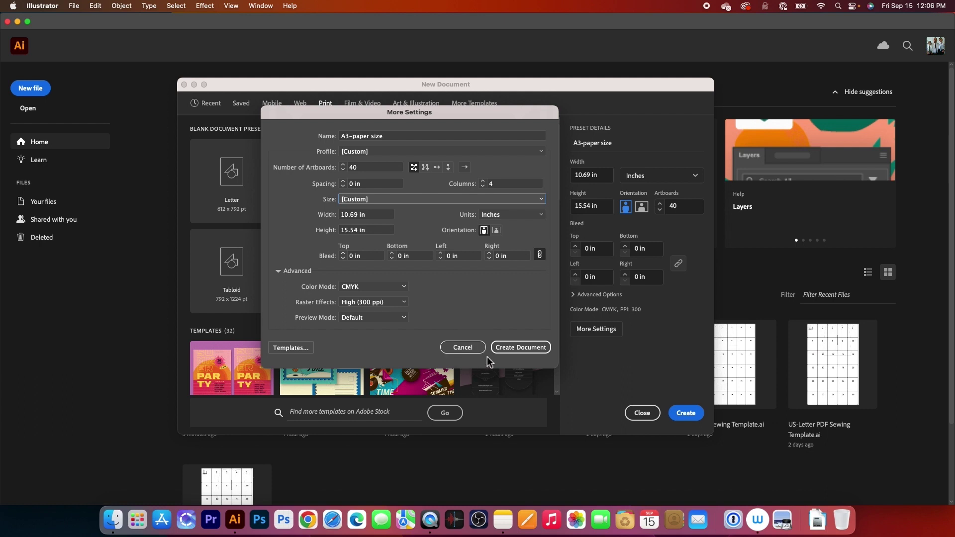
left_click(519, 352)
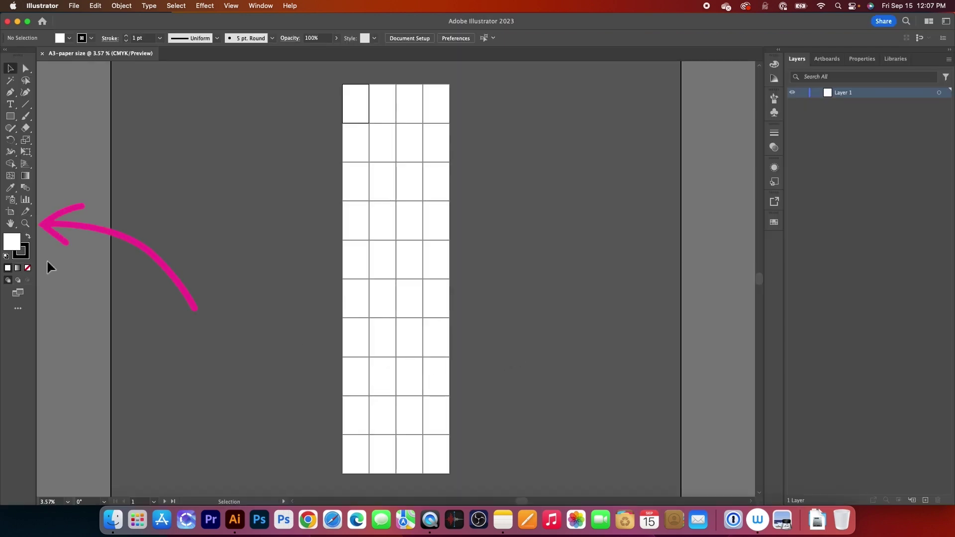
Rename Layer 1 as "Borders"
left_click(28, 228)
left_click_drag(341, 75, 559, 239)
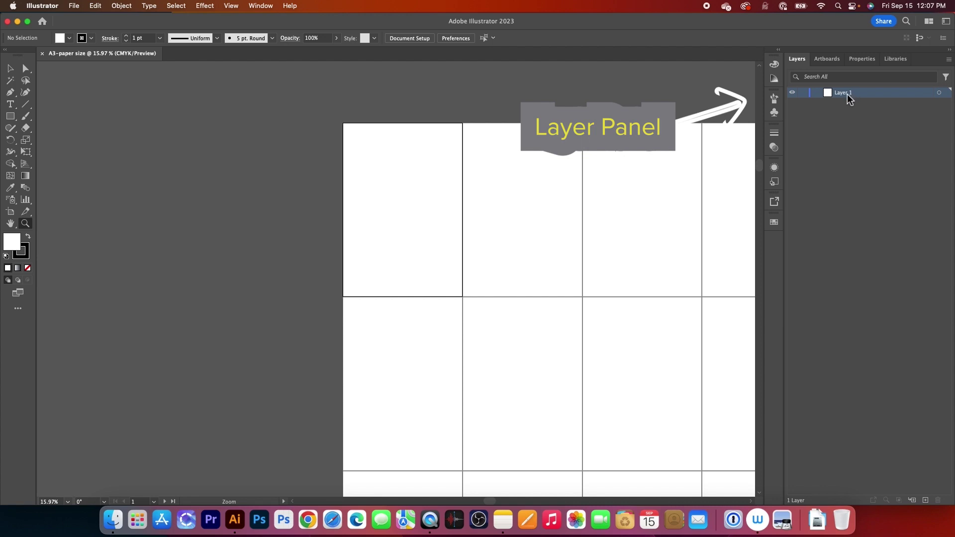
double_click(846, 93)
type("Borders")
key("Return")
Create a rectangle 10.69 in wide and 15.54 in high using exact dimensions
key("super+equal")
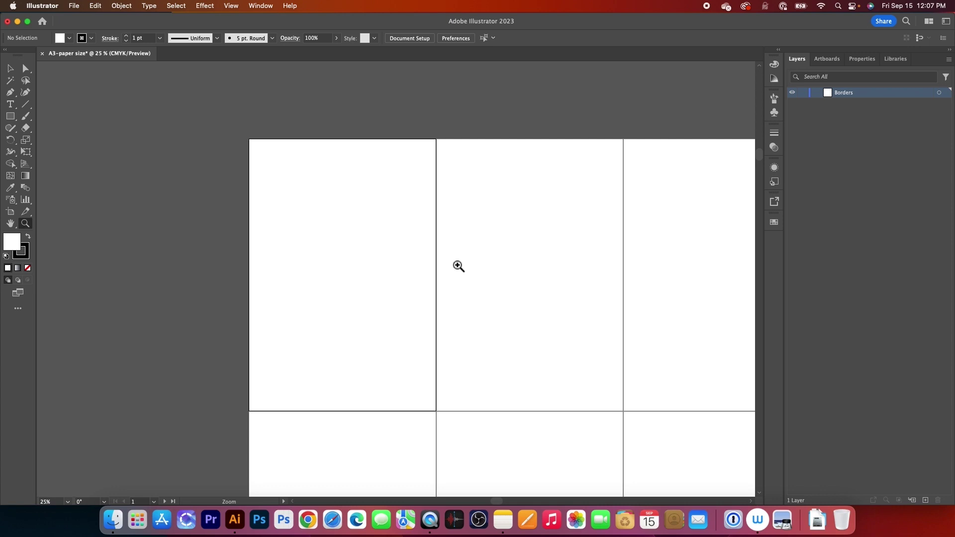
left_click(10, 117)
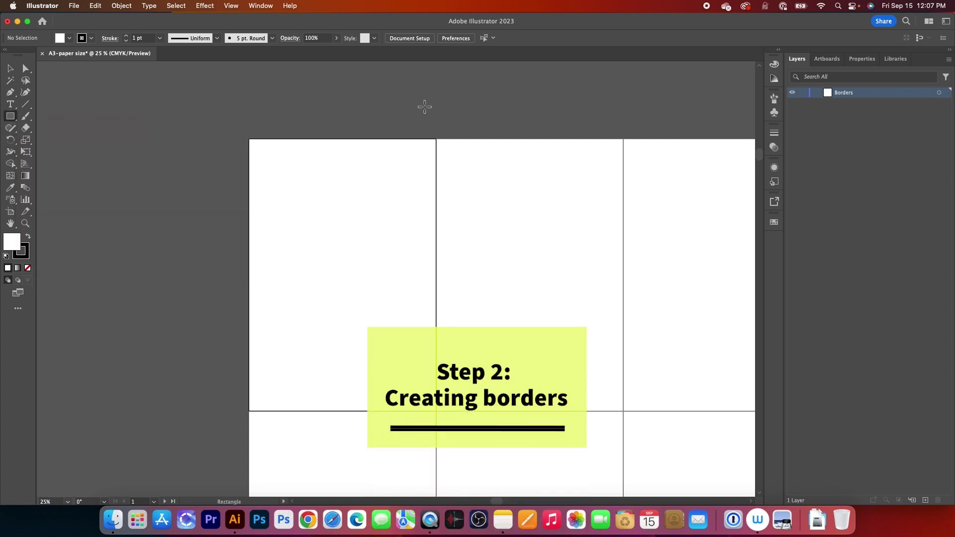
left_click(348, 272)
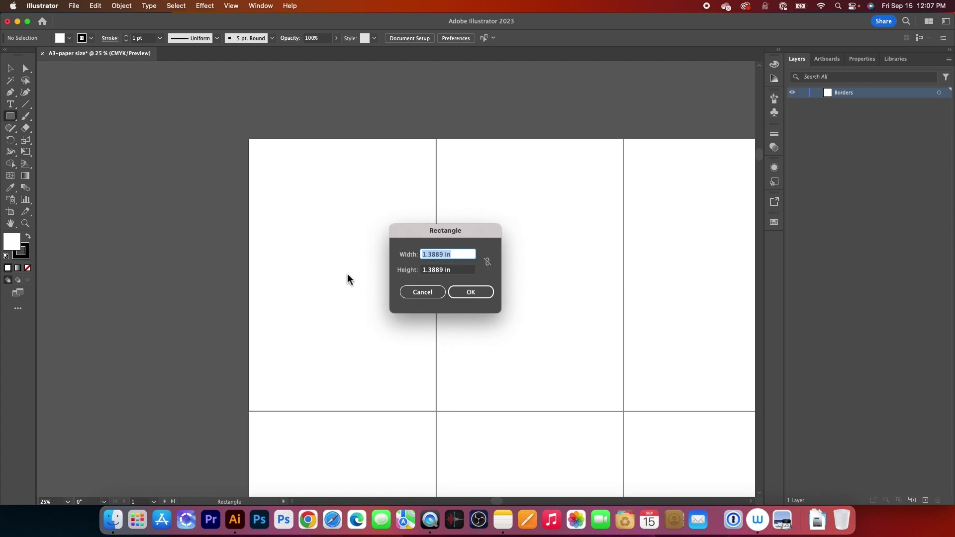
type("10.69")
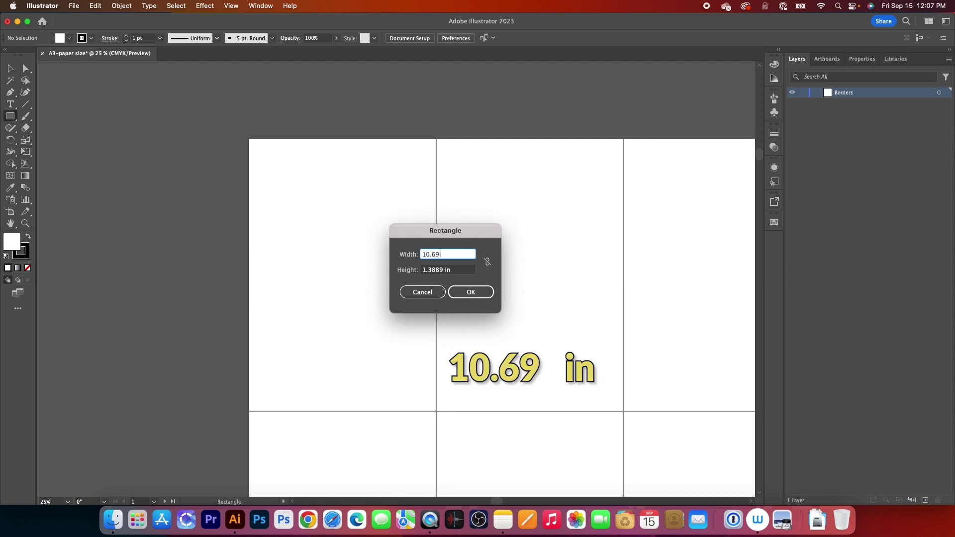
type("in")
key("Tab")
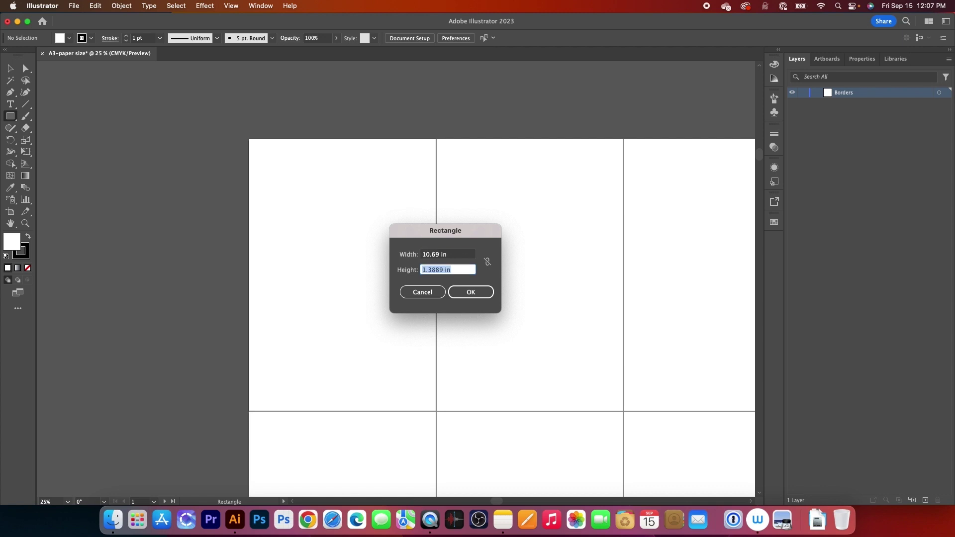
type("15.54in")
key("Return")
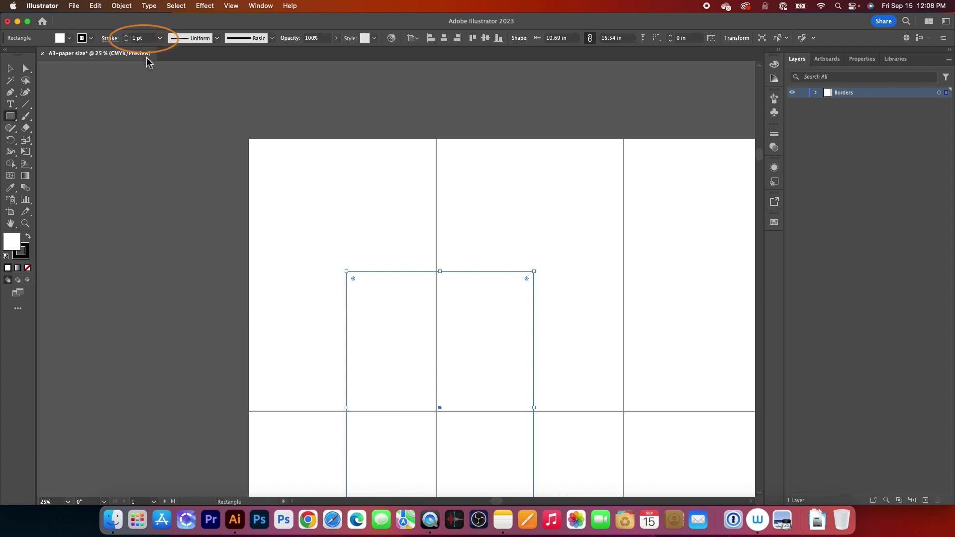
Give the rectangle a 2 pt stroke and move it to fit exactly over the first artboard, then deselect it
left_click(160, 39)
left_click(170, 94)
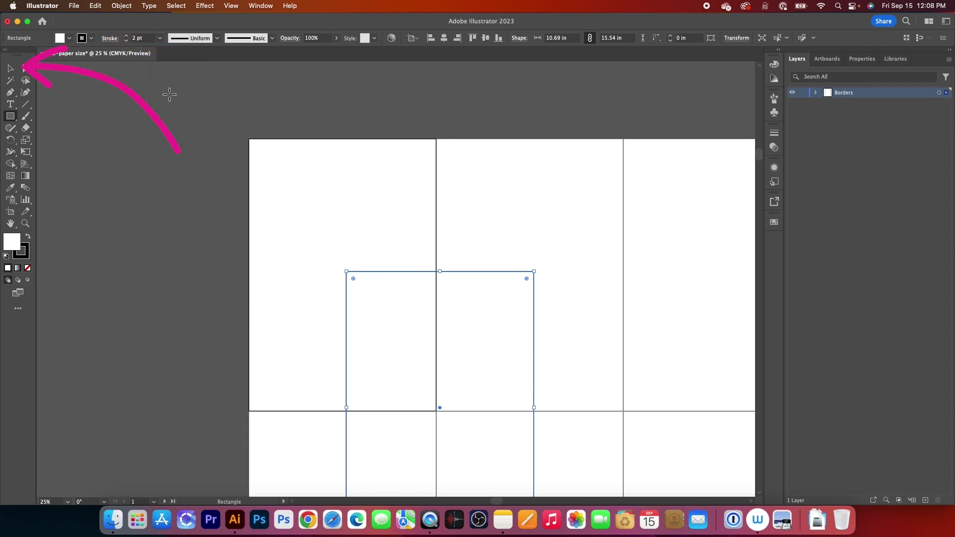
left_click(10, 68)
left_click_drag(486, 380, 392, 257)
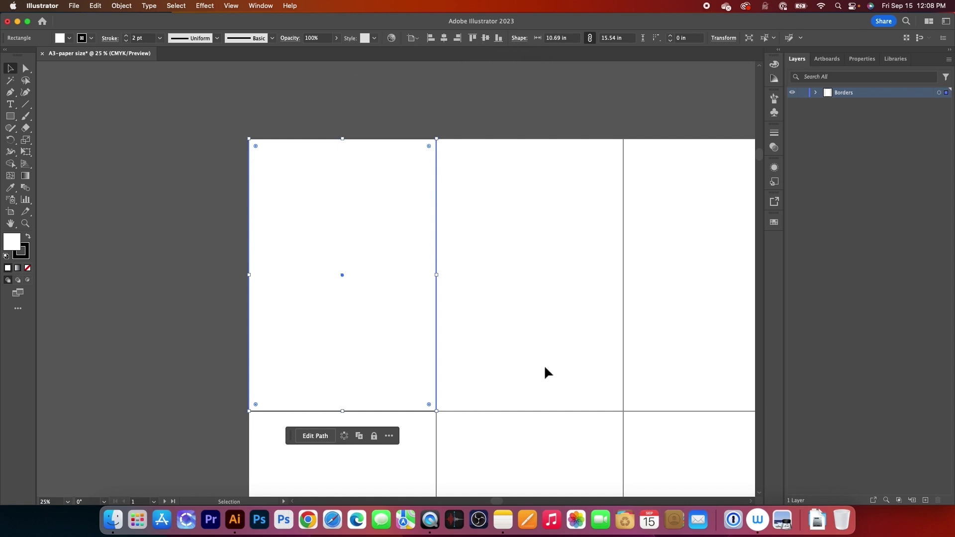
left_click(490, 207)
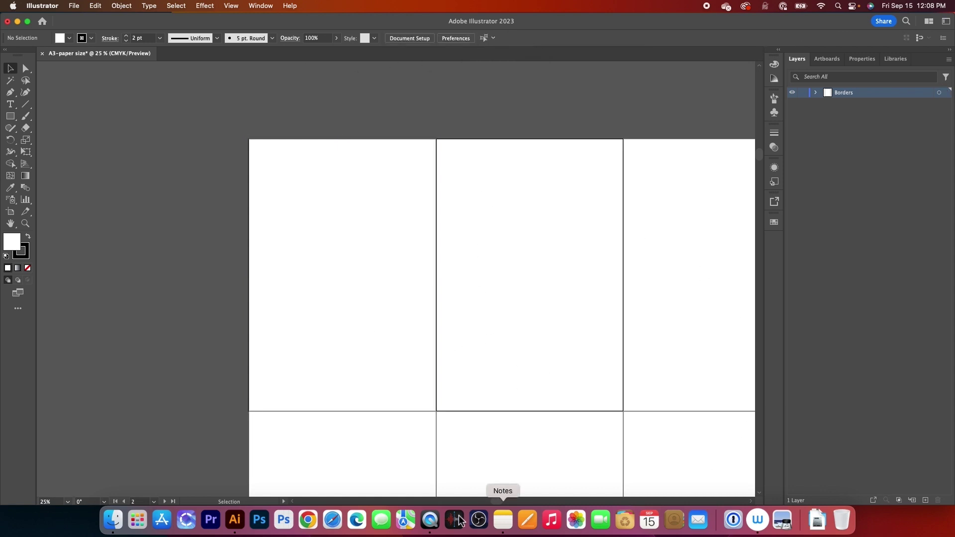
Cut the border rectangle from the first artboard and paste it back in place
left_click(377, 288)
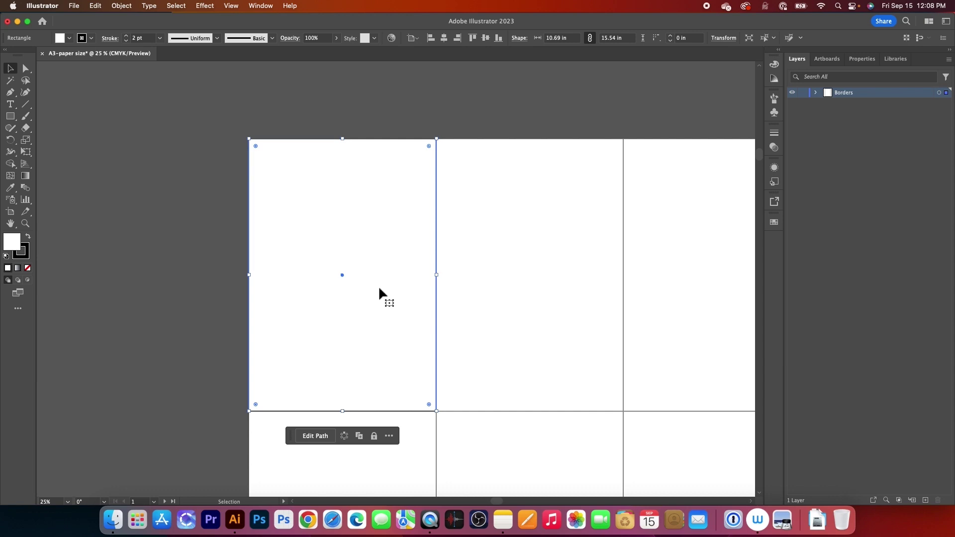
key("super+x")
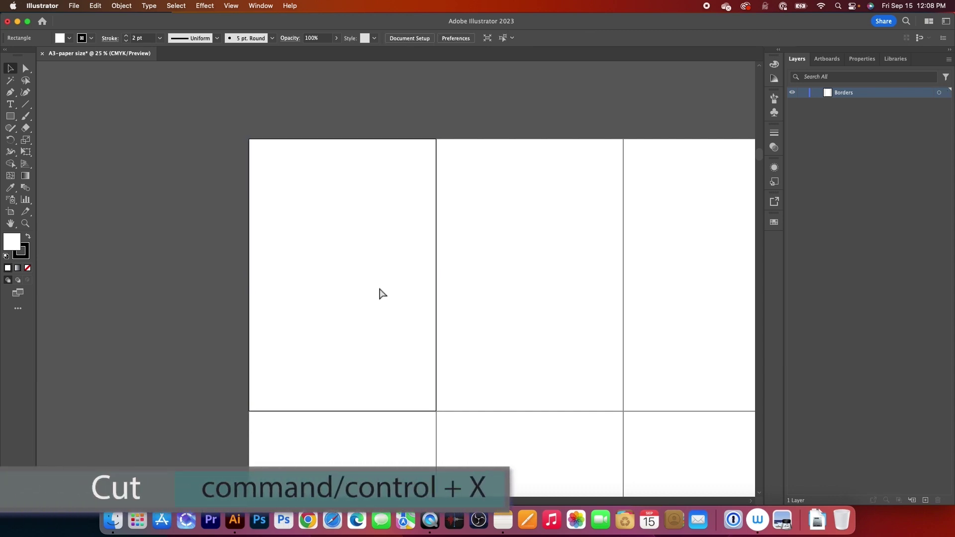
left_click(99, 10)
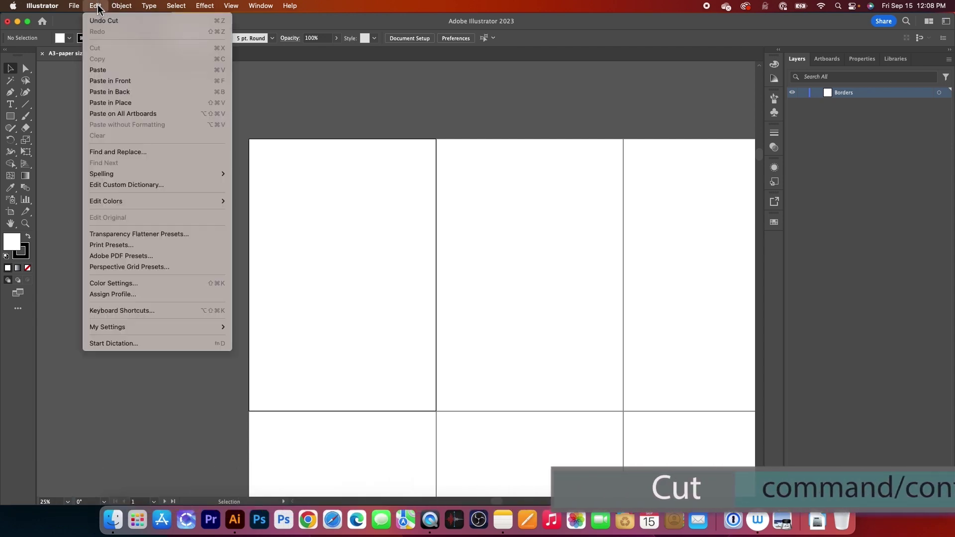
left_click(121, 103)
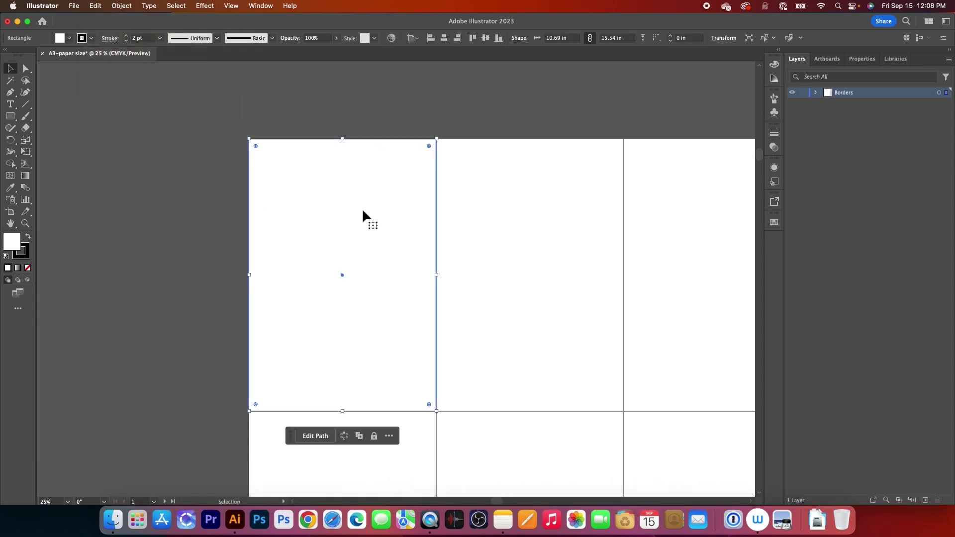
Fill the border rectangle on the first artboard with CMYK Green
left_click(69, 38)
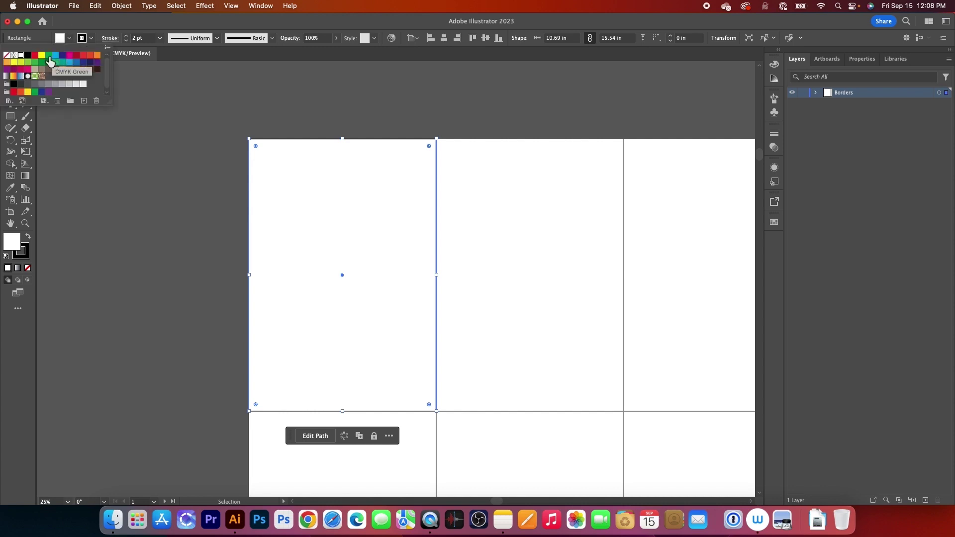
left_click(48, 55)
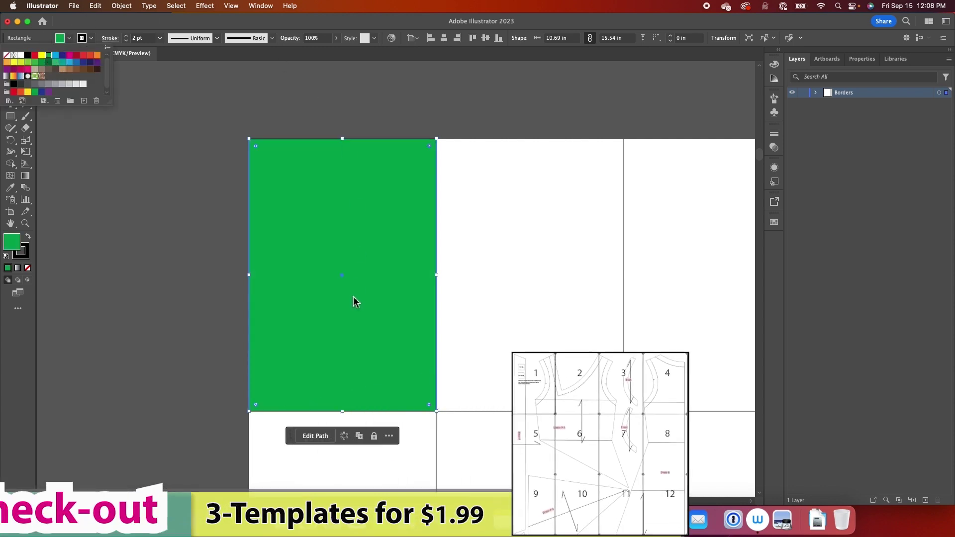
left_click(499, 233)
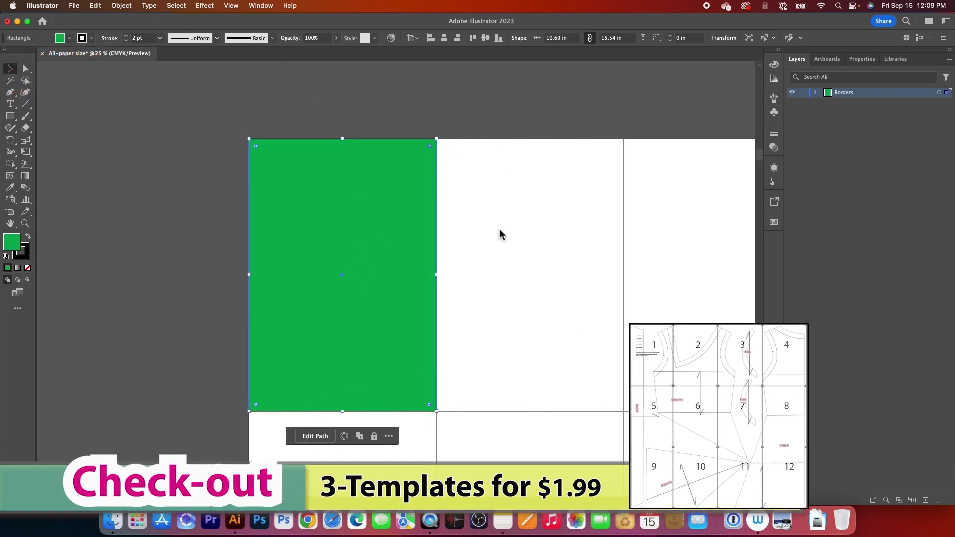
Cut the green border rectangle from the first artboard and paste it on all artboards
left_click(496, 160)
left_click(386, 287)
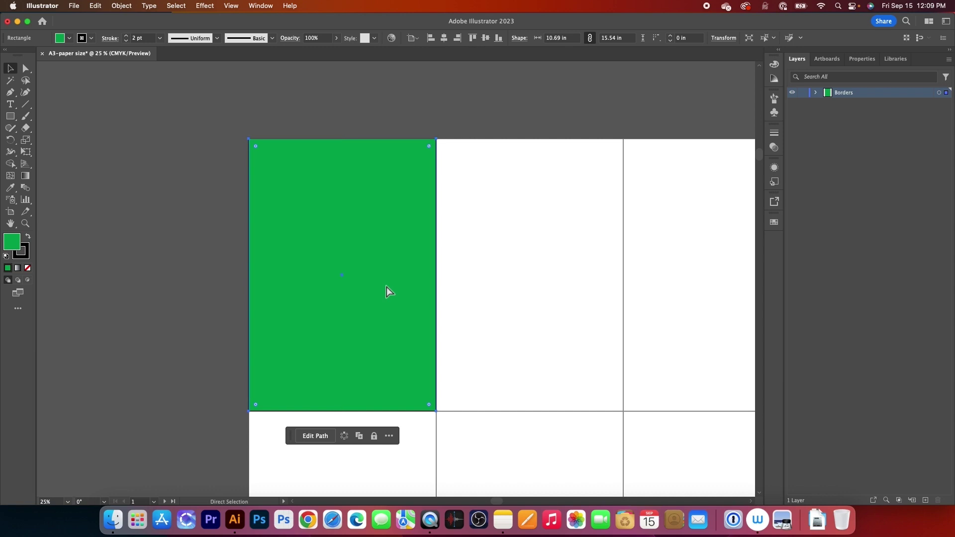
key("Delete")
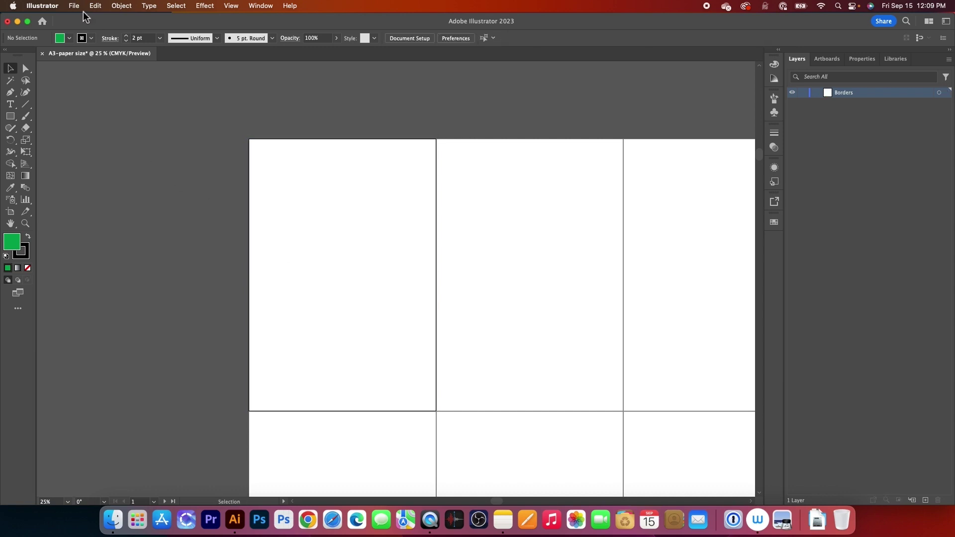
left_click(97, 7)
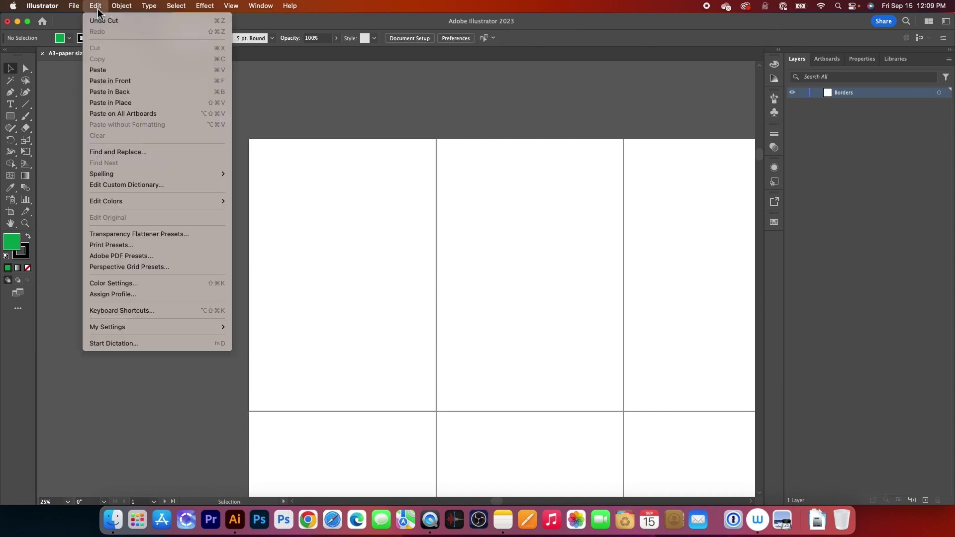
left_click(118, 114)
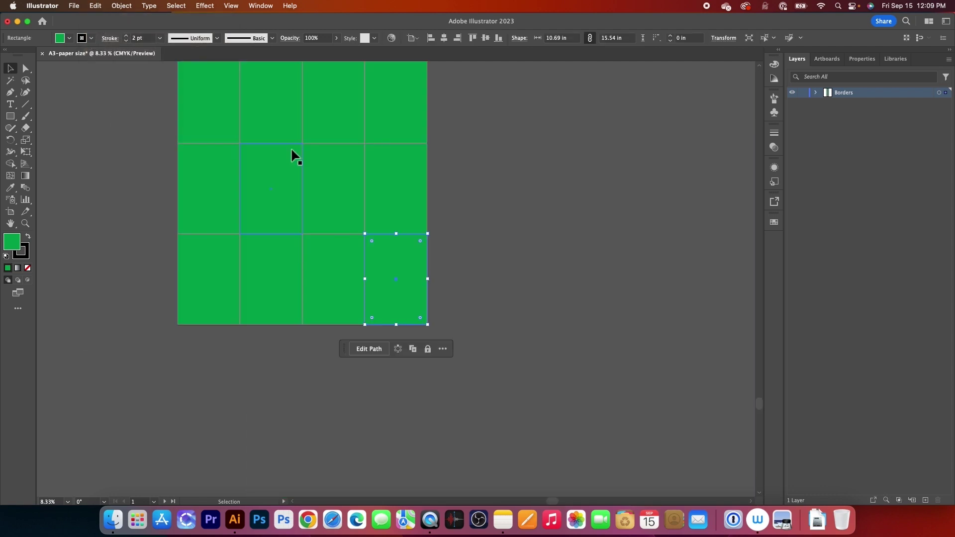
Select the border rectangles on every artboard and set their fill to None
key("v")
key("super+a")
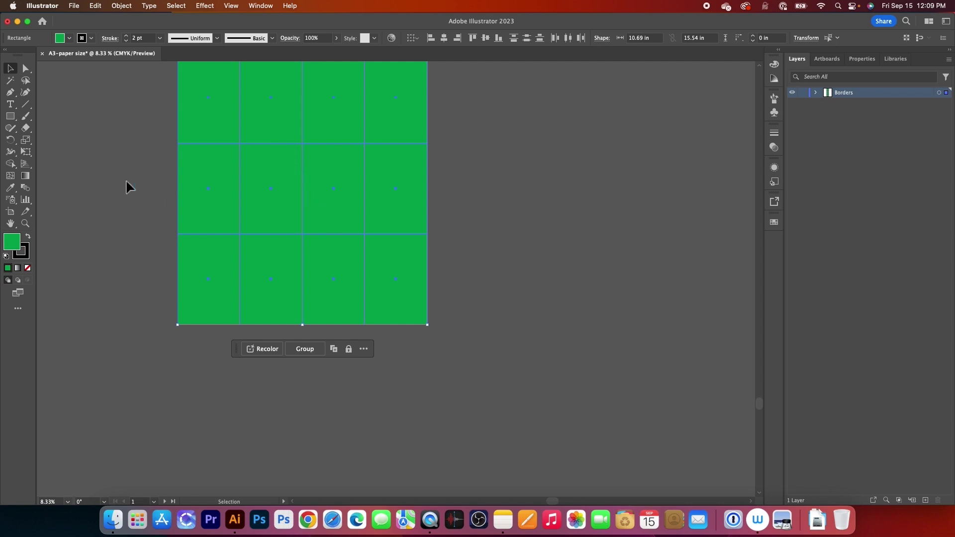
left_click(69, 38)
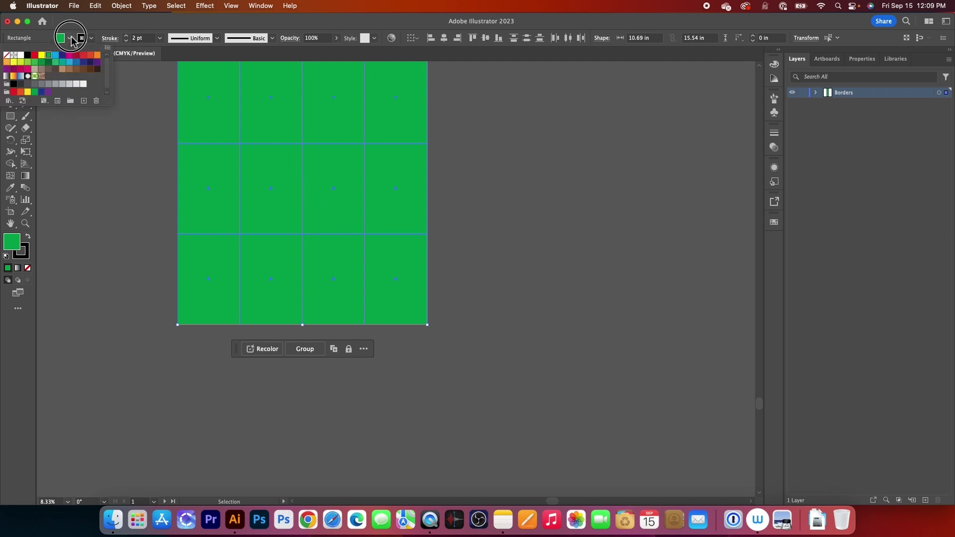
left_click(7, 56)
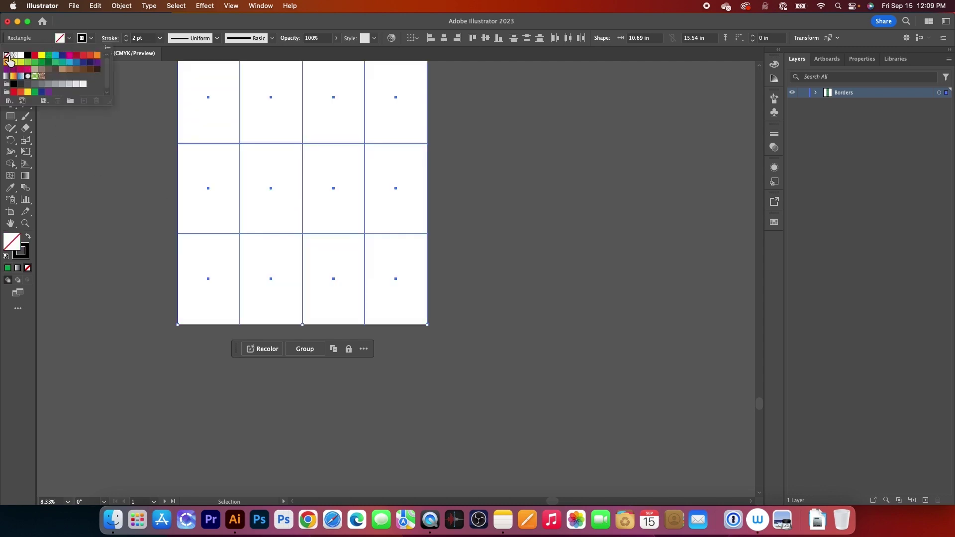
Reduce the opacity of all border rectangles to 70% and lock the Borders layer
left_click(324, 42)
left_click(324, 41)
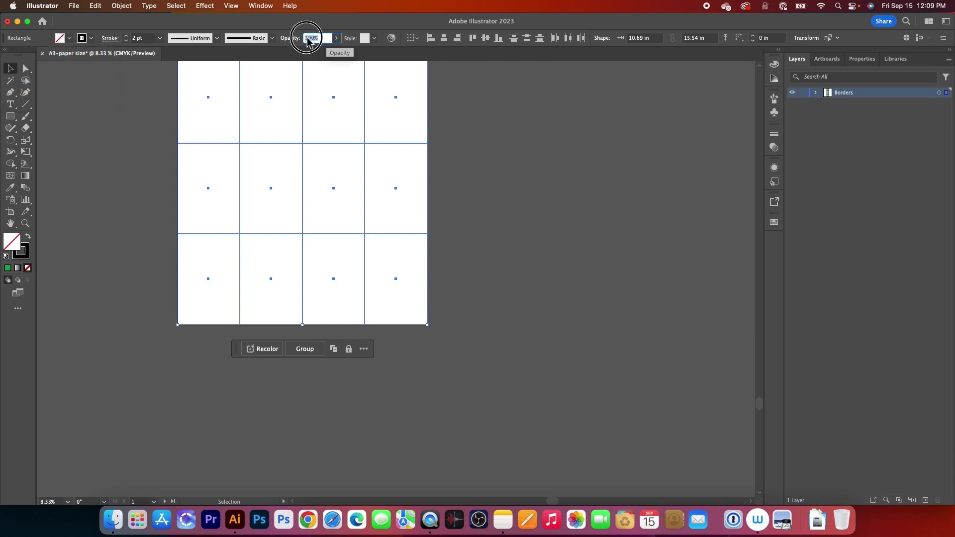
type("70")
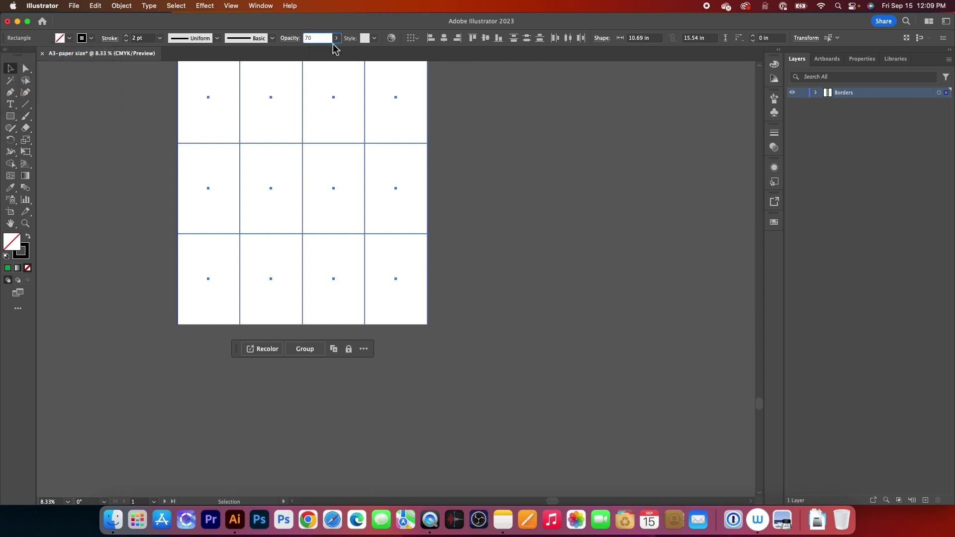
key("Return")
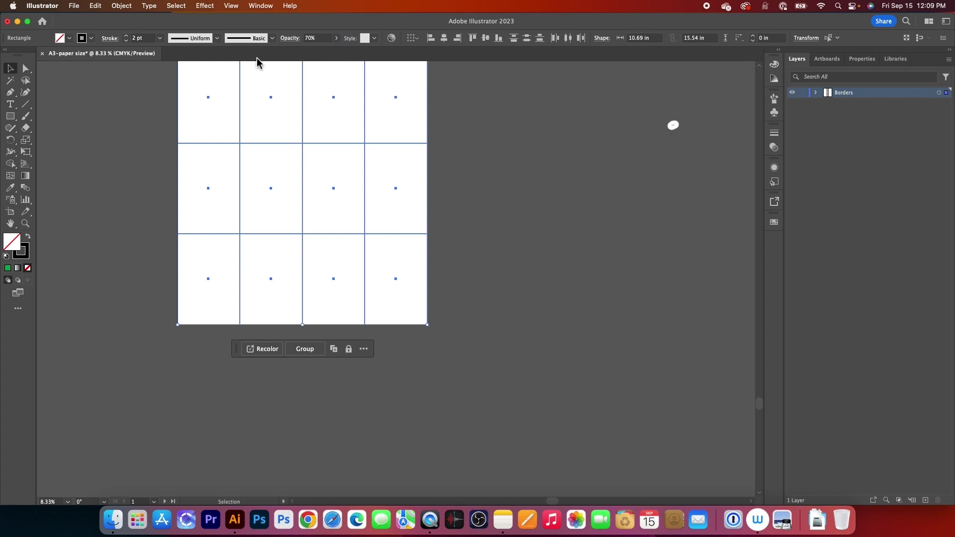
left_click(802, 92)
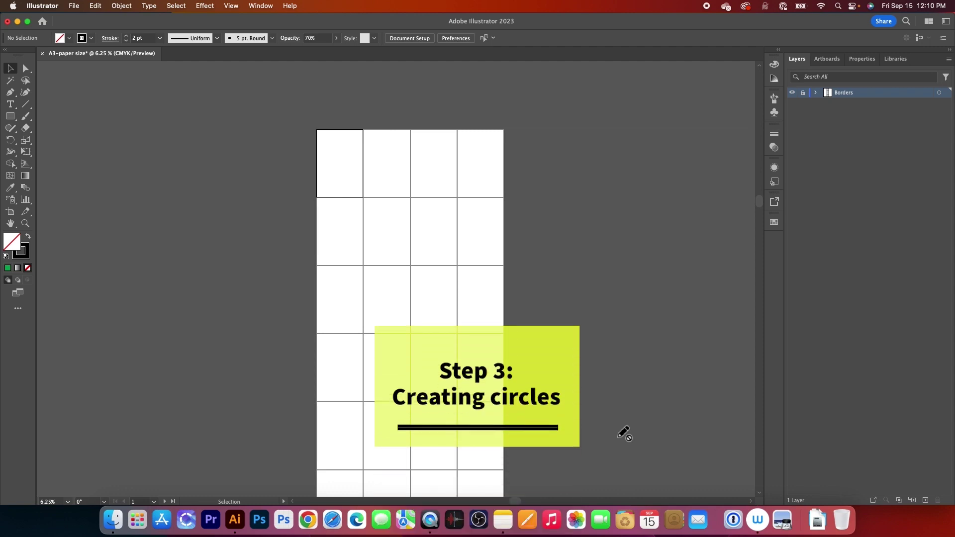
Create a new layer named Circles
left_click(926, 500, "alt")
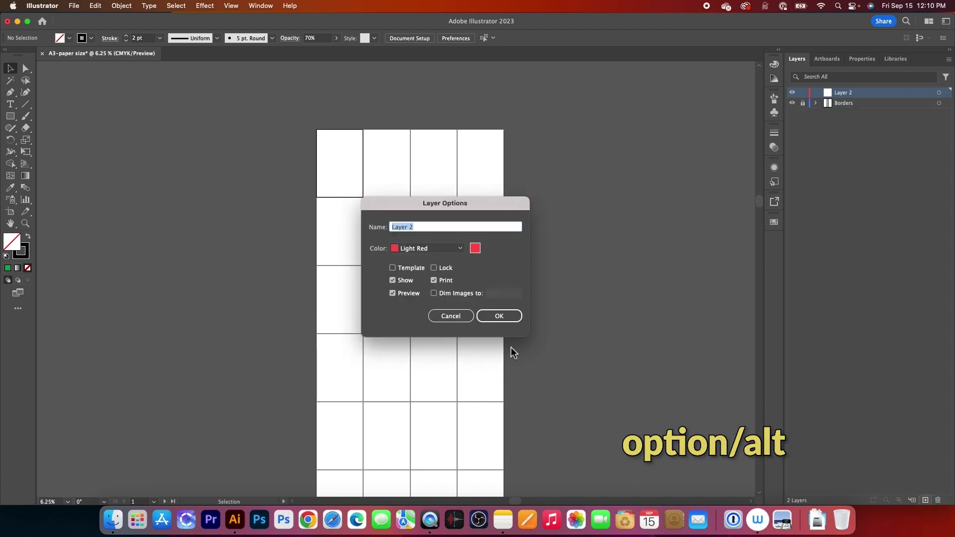
type("Circles")
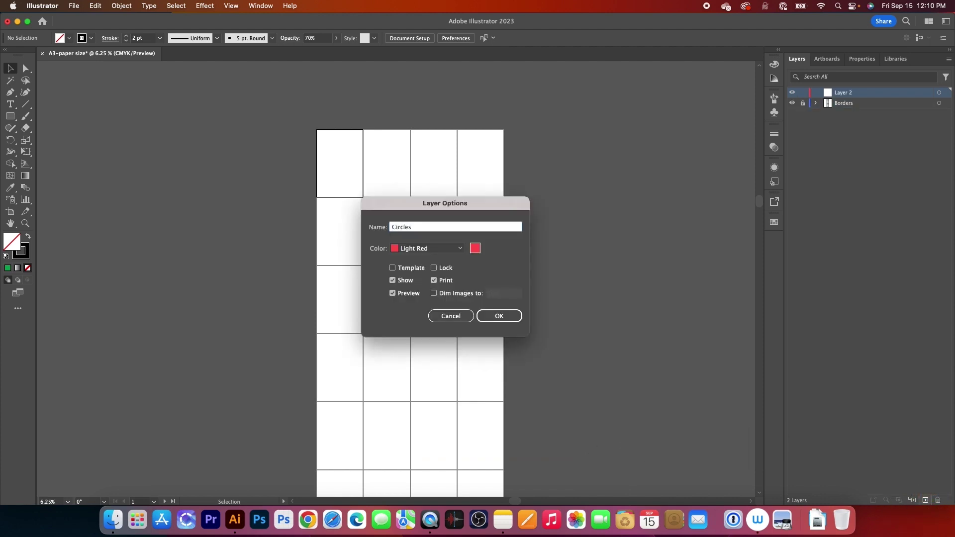
key("Return")
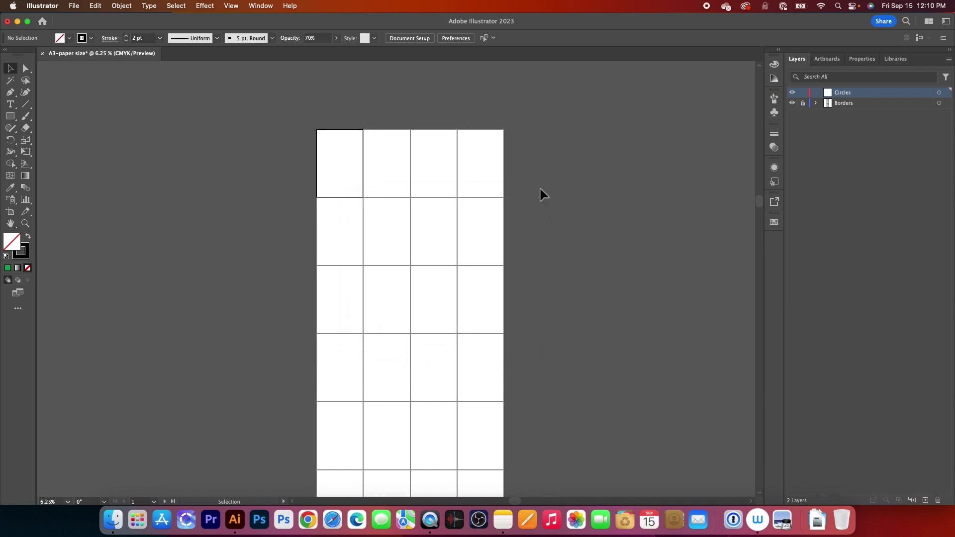
Create a circle 0.5 in wide and 0.5 in high at the upper-left corner of the first artboard
left_click(26, 225)
left_click_drag(320, 132, 357, 239)
key("v")
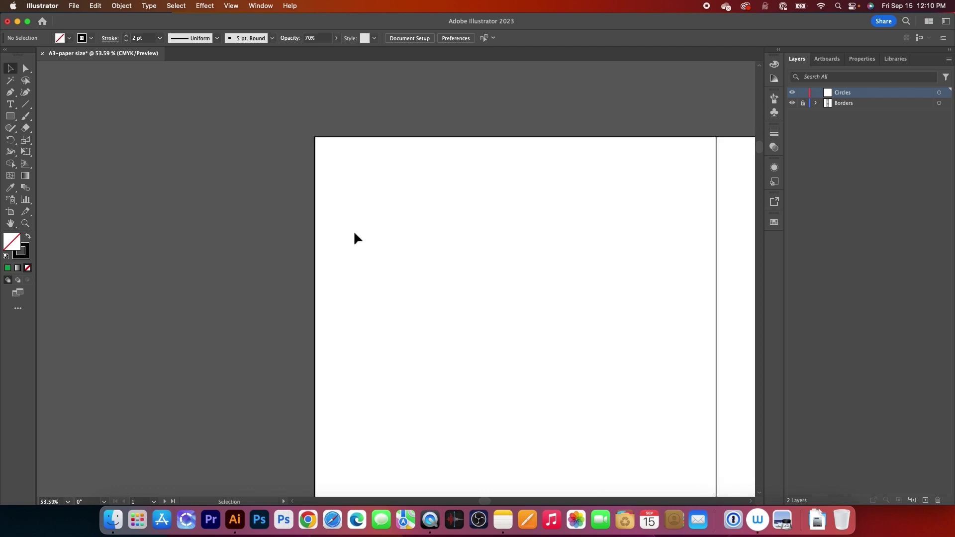
left_click(14, 122)
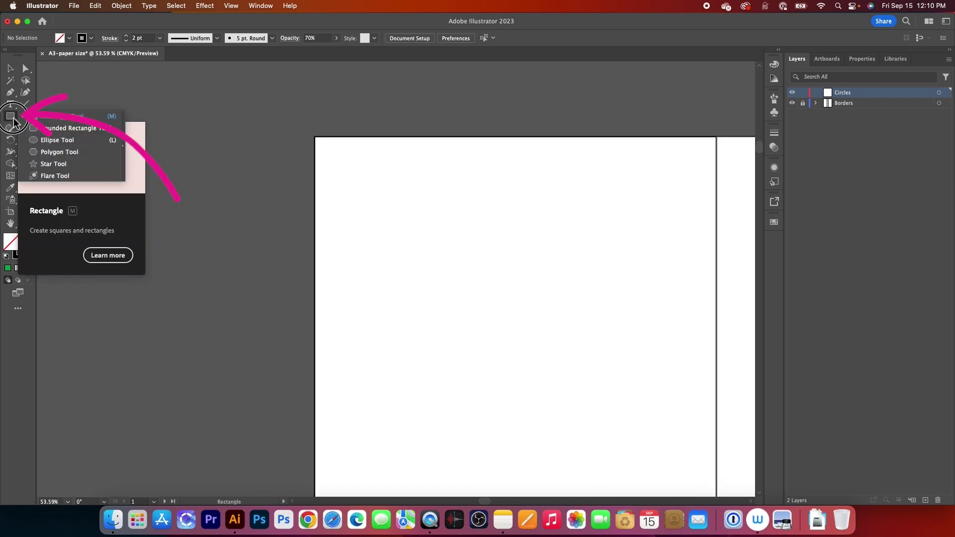
left_click(58, 141)
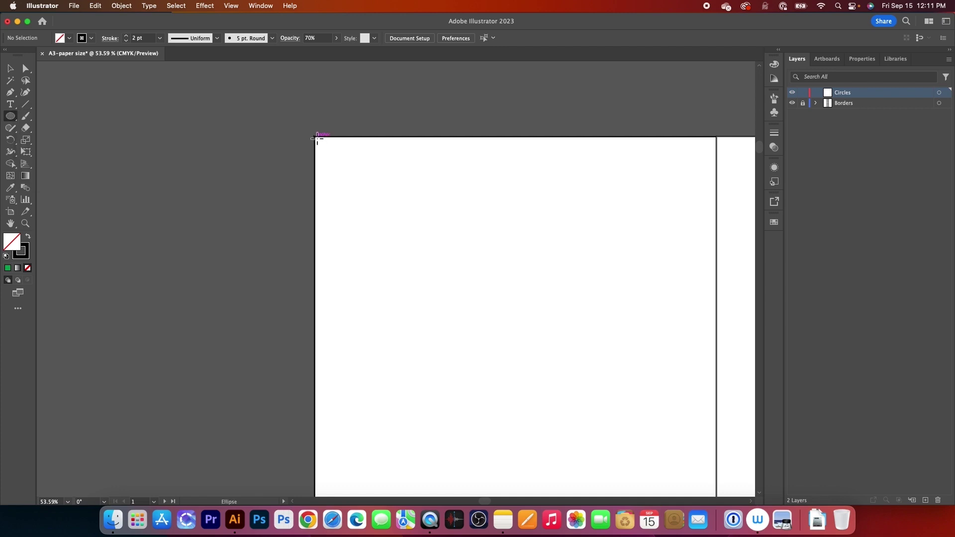
left_click(317, 139)
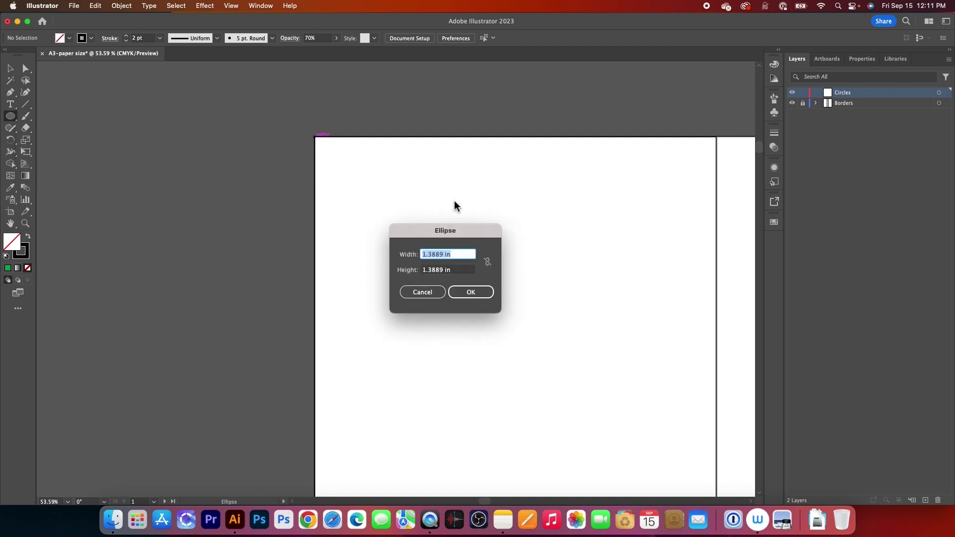
key("BackSpace")
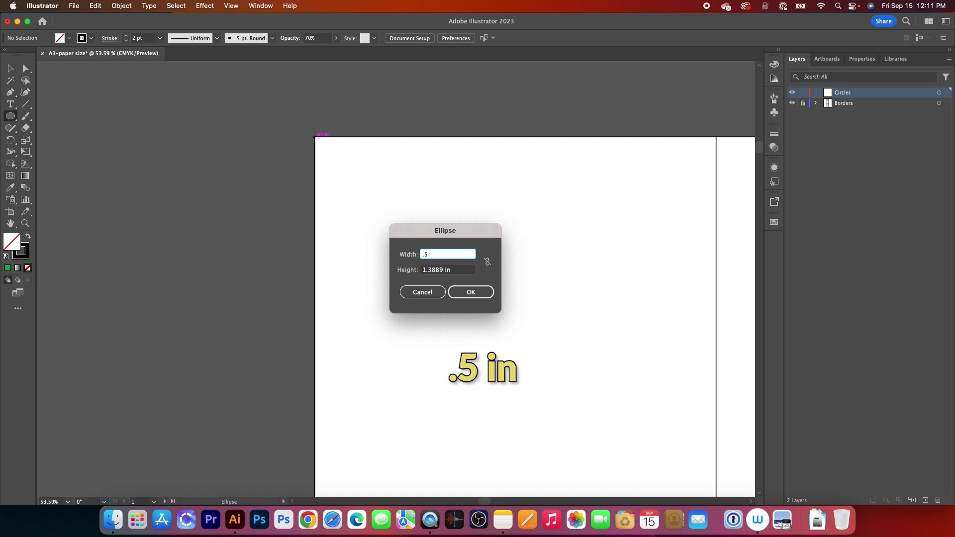
type(".5in")
key("Tab")
key("BackSpace")
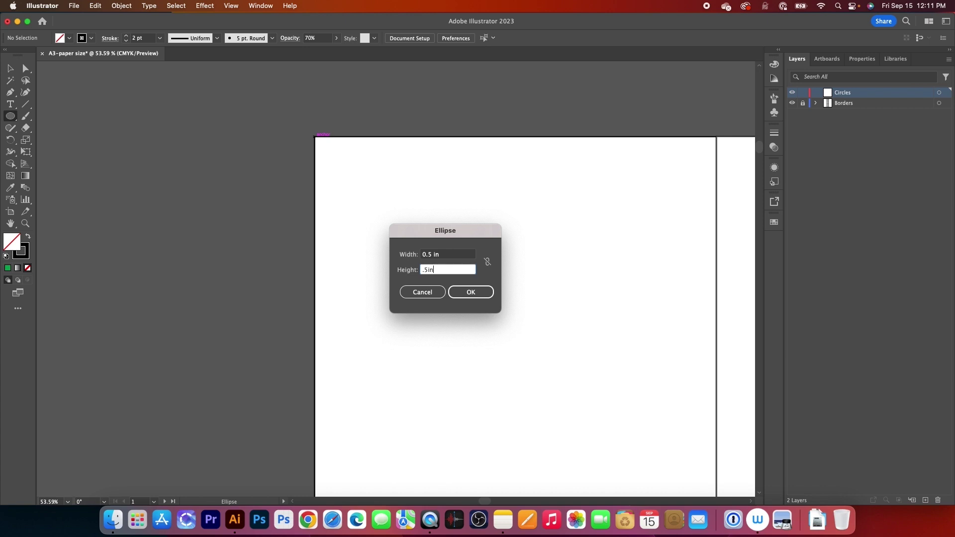
key("Return")
Move the circle so its center sits over the first artboard's upper-left corner
left_click(24, 223)
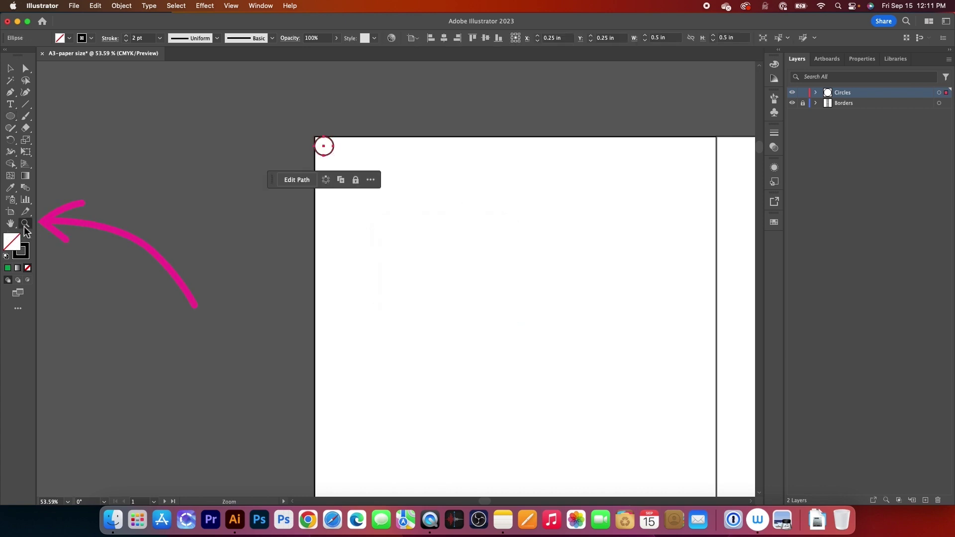
left_click(321, 126)
left_click_drag(385, 153, 512, 204)
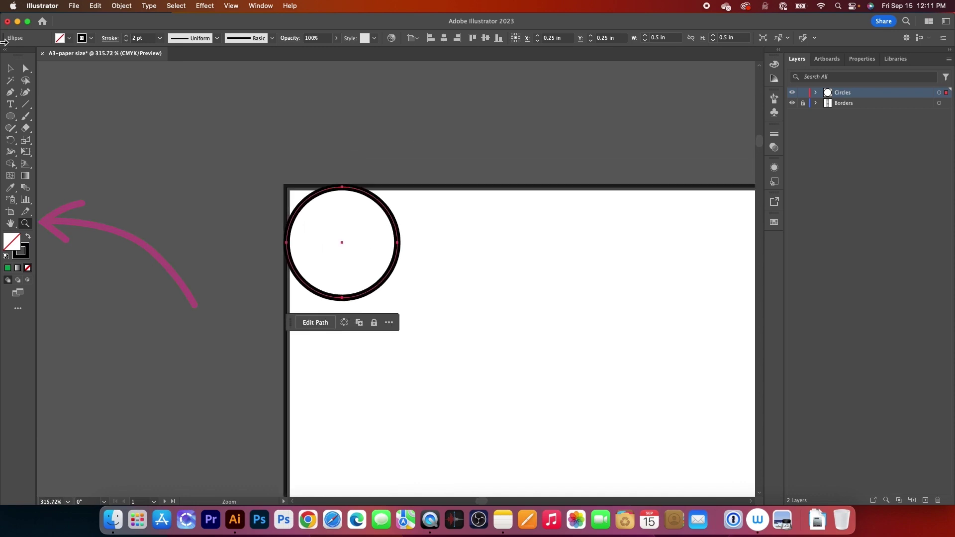
left_click(11, 68)
left_click_drag(390, 222, 342, 172)
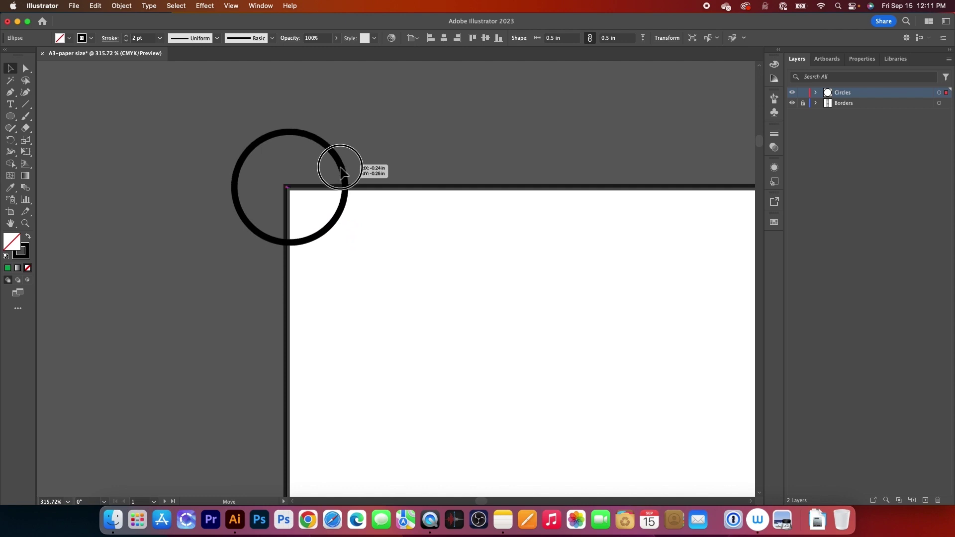
left_click_drag(340, 168, 341, 168)
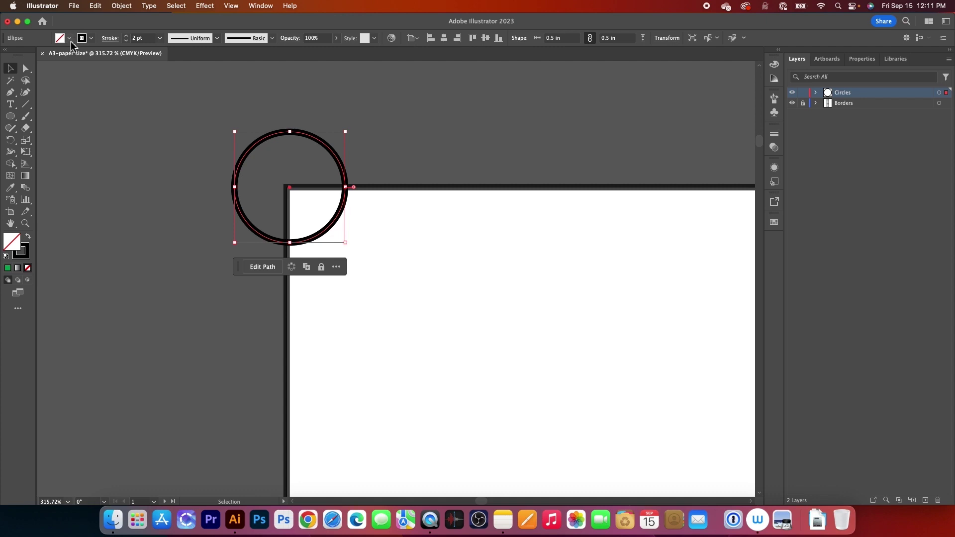
Fill the corner circle with CMYK Green and set its stroke to None
left_click(69, 38)
left_click(48, 55)
left_click(91, 38)
left_click(7, 56)
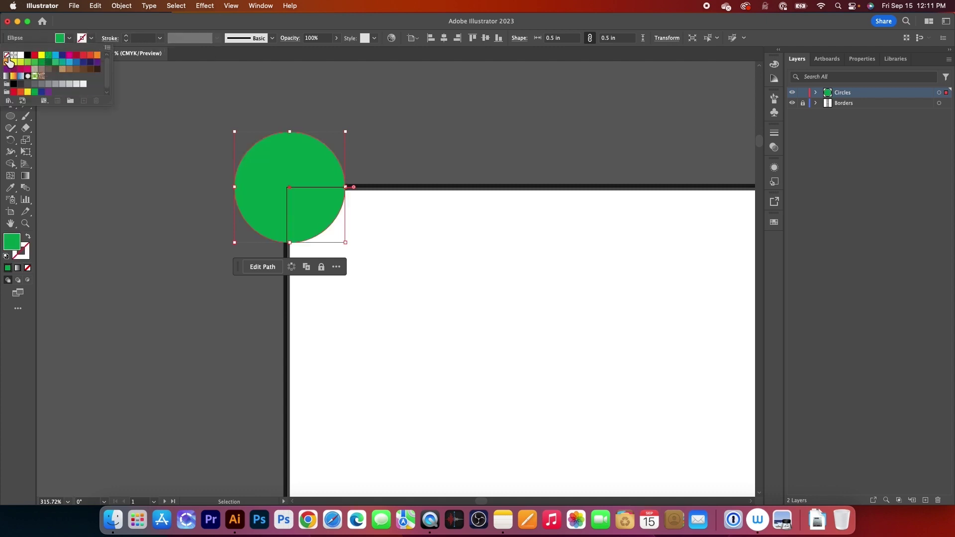
Nudge the green circle until its center snaps exactly to the border's upper-left corner, and deselect it
left_click(336, 158)
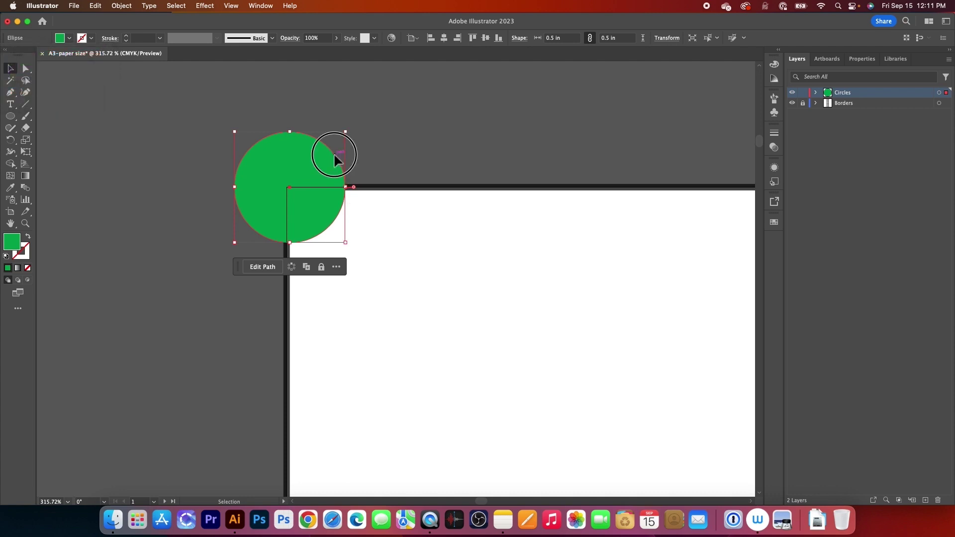
left_click_drag(333, 153, 331, 154)
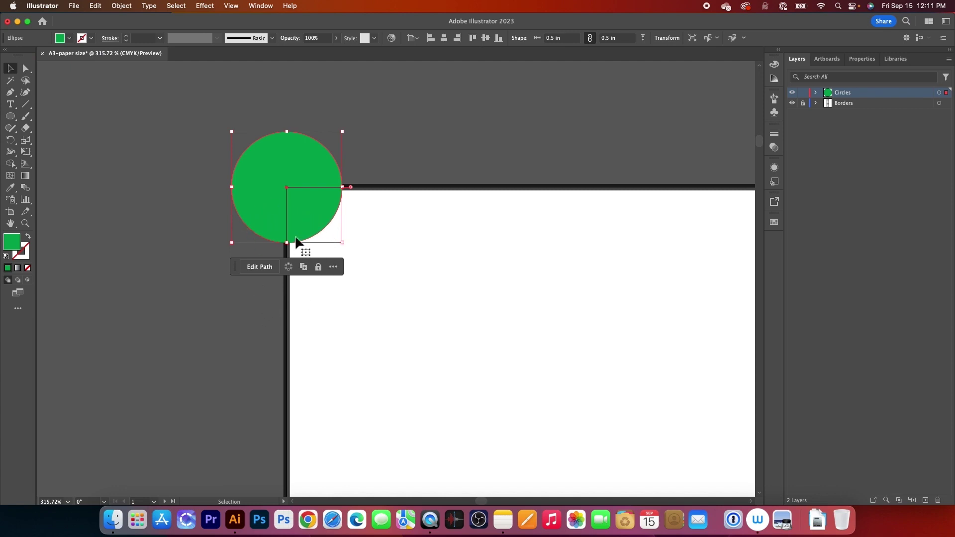
key("super+minus")
key("super+minus")
key("super+minus")
key("super+minus")
key("super+minus")
key("super+minus")
key("super+minus")
key("super+minus")
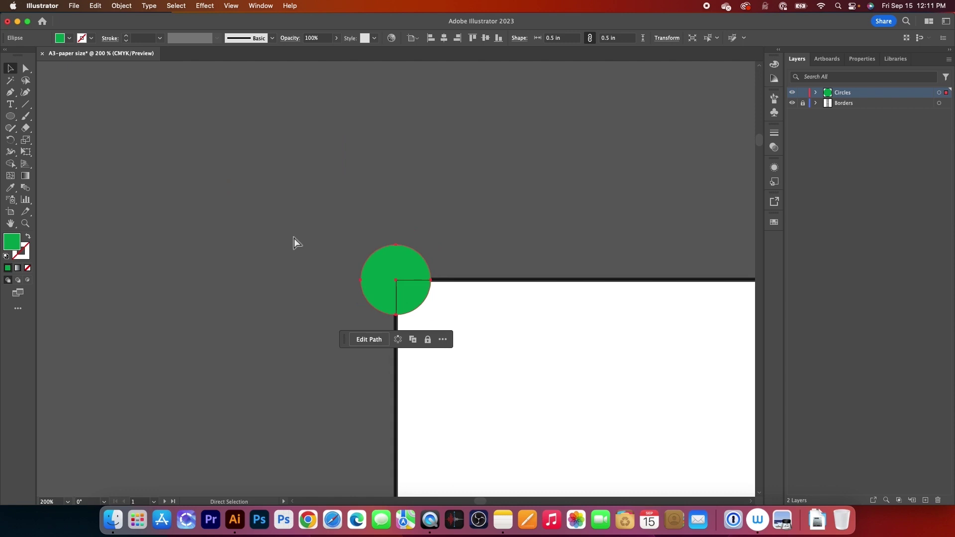
left_click(119, 140)
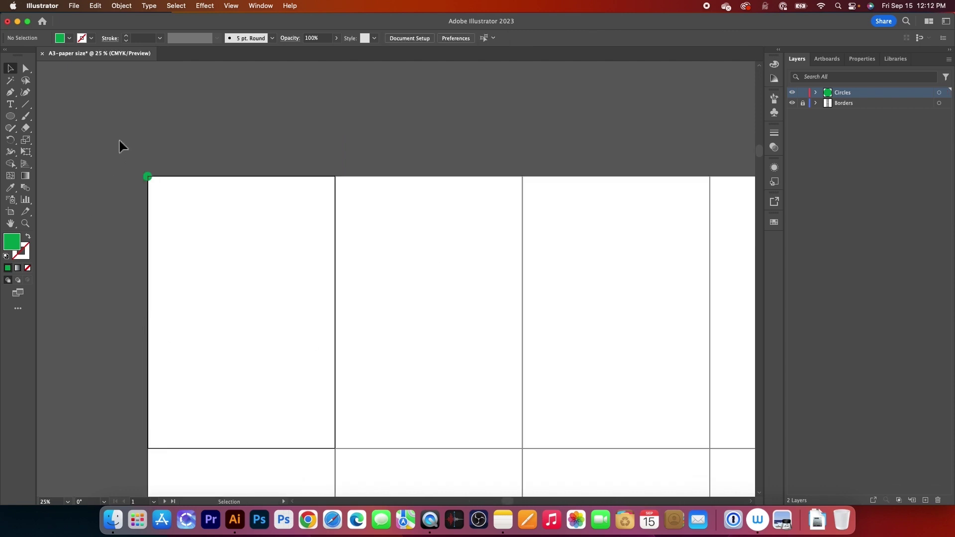
Cut the green circle from the first artboard's upper-left corner and paste it back in place
left_click_drag(124, 144, 172, 205)
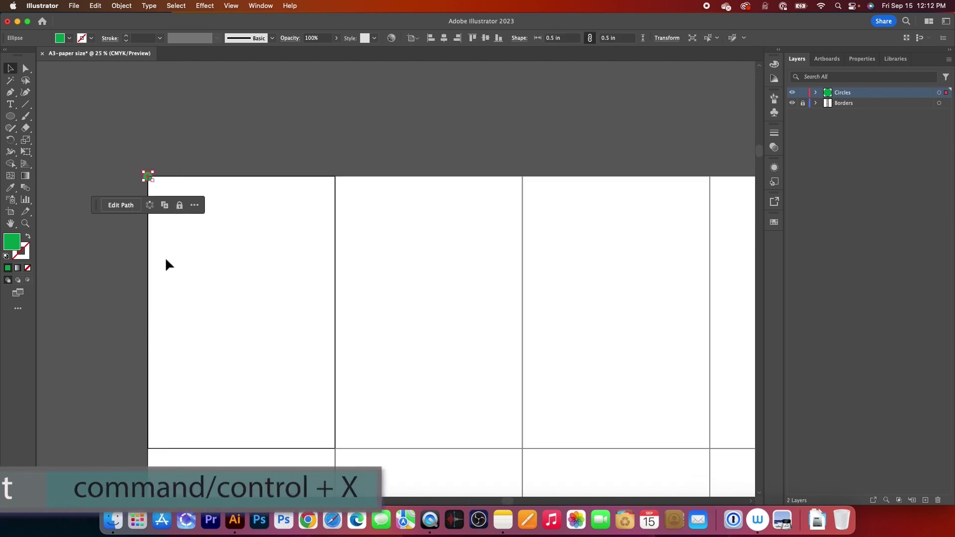
key("super+x")
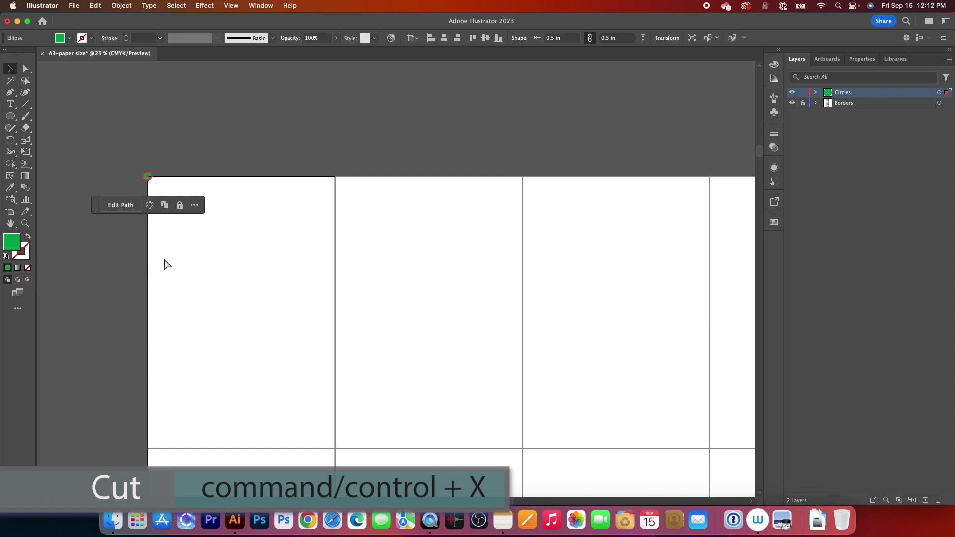
left_click(95, 6)
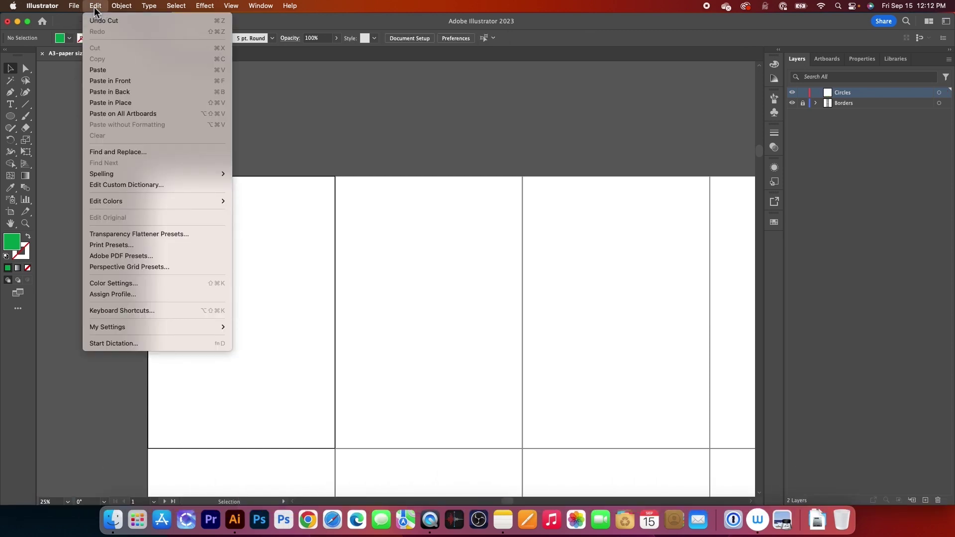
left_click(106, 103)
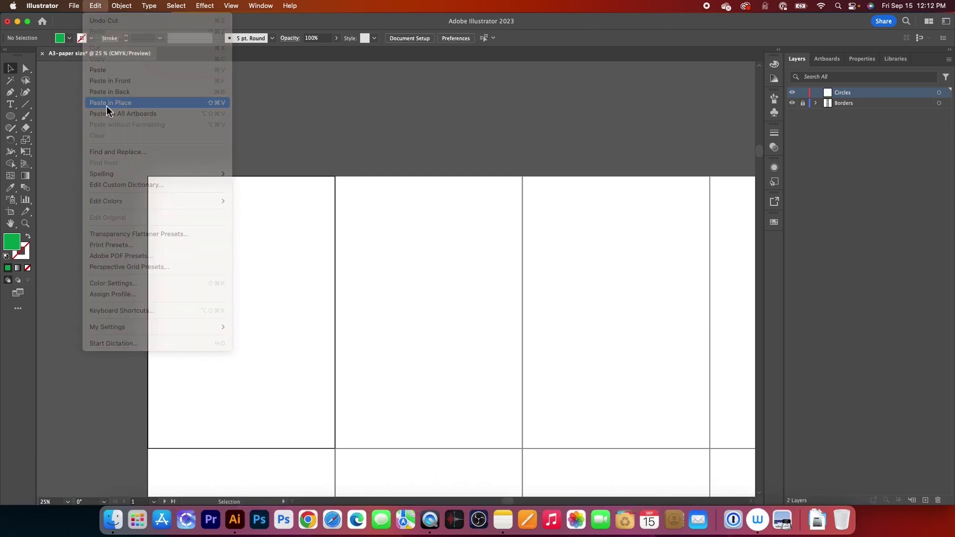
left_click(26, 224)
left_click_drag(164, 183, 211, 188)
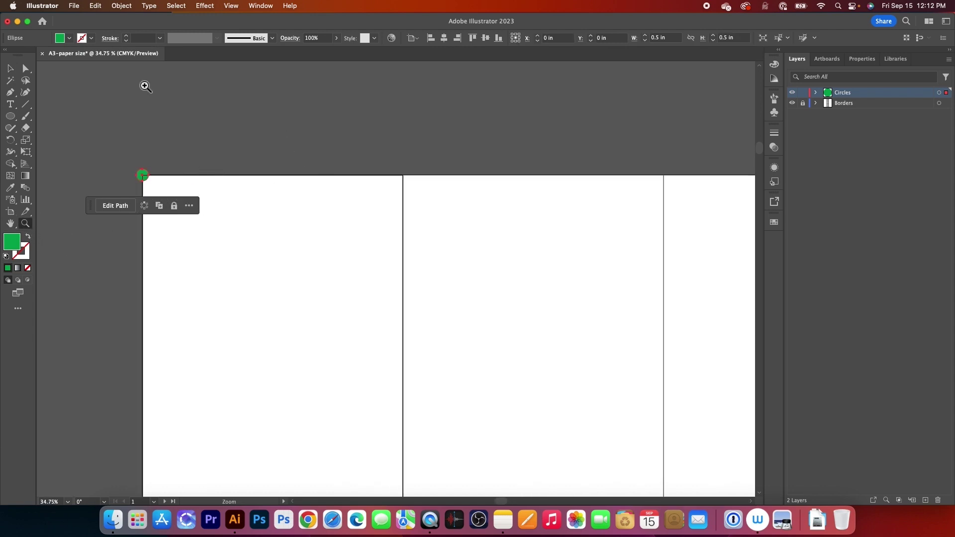
left_click(11, 70)
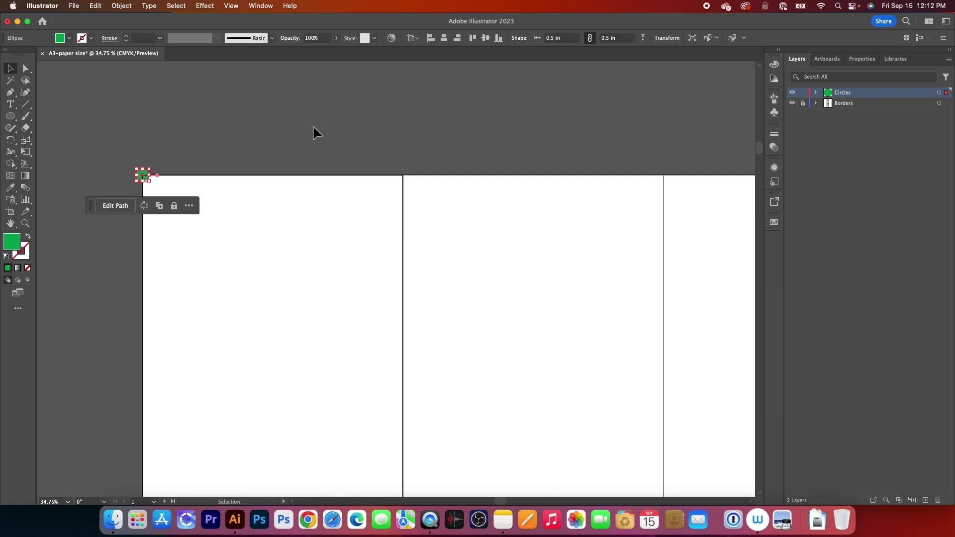
Cut the green circle from the first artboard's upper-left corner and paste it on all artboards
left_click(219, 163)
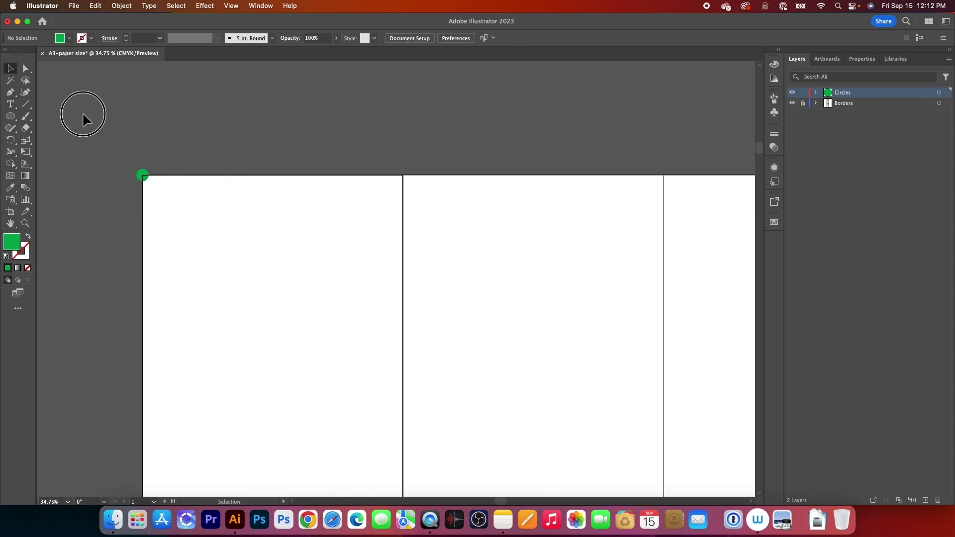
left_click_drag(177, 207, 178, 208)
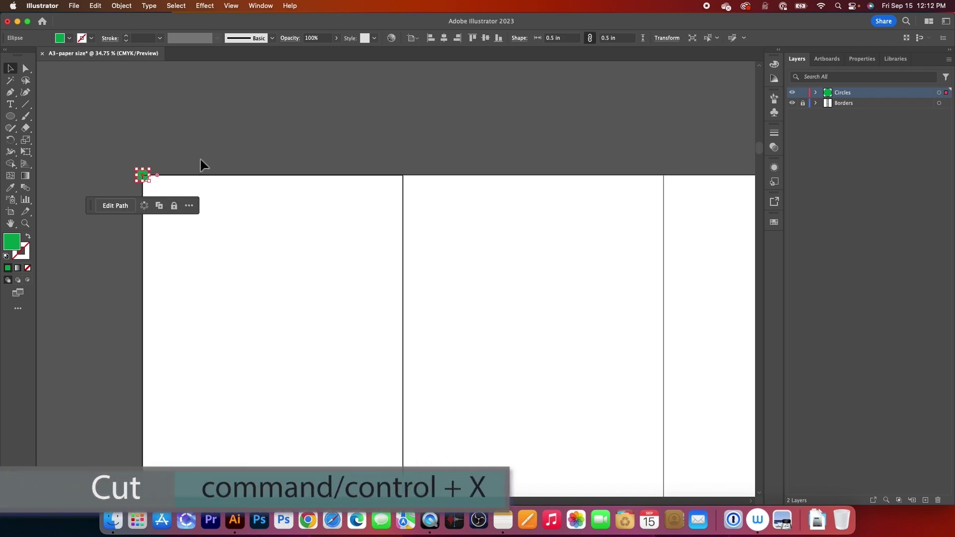
key("super+x")
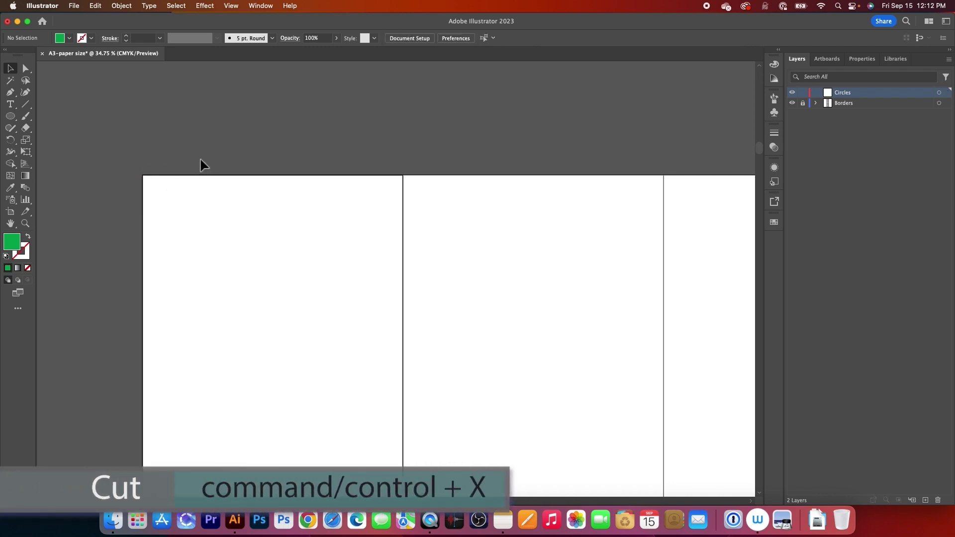
left_click(95, 6)
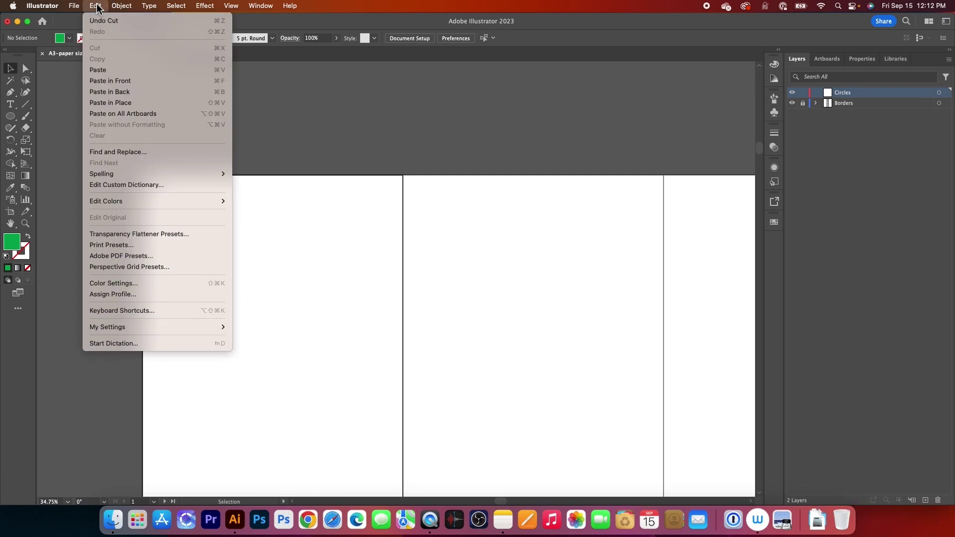
left_click(115, 115)
Copy the lowest row of four green circles straight down so the copies center on the last artboard row's bottom-edge corners
key("super+minus")
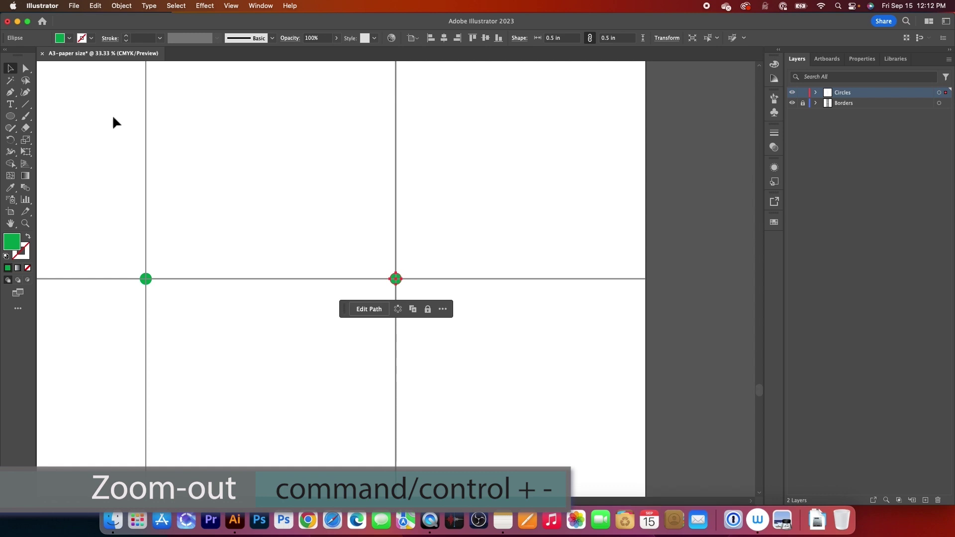
scroll(114, 122, "left", 2)
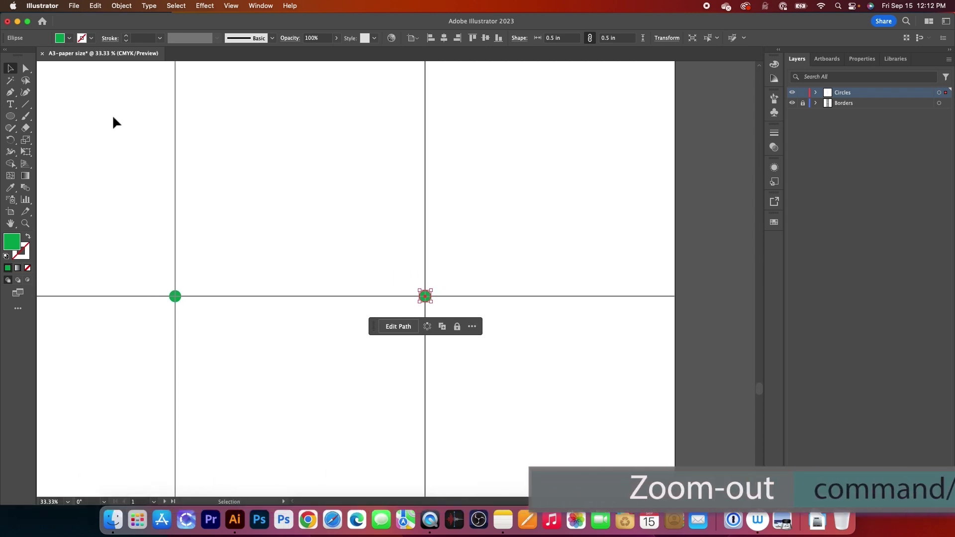
key("super+minus")
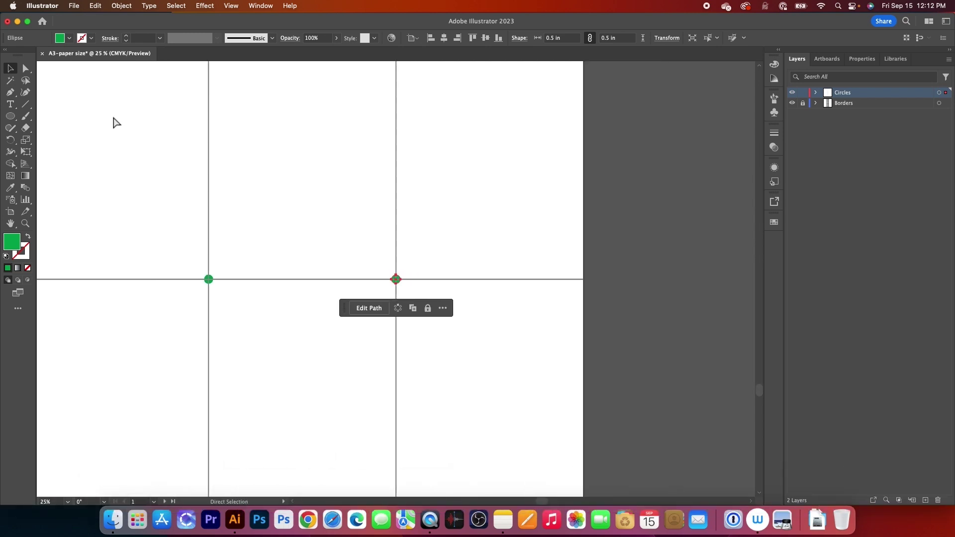
key("super+minus")
scroll(113, 119, "left", 3)
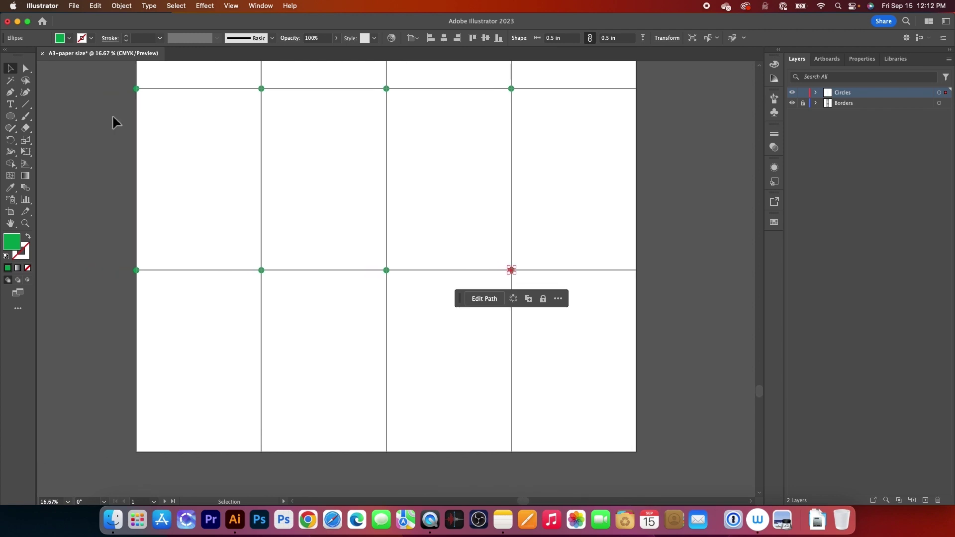
left_click(164, 246)
left_click_drag(164, 245, 538, 285)
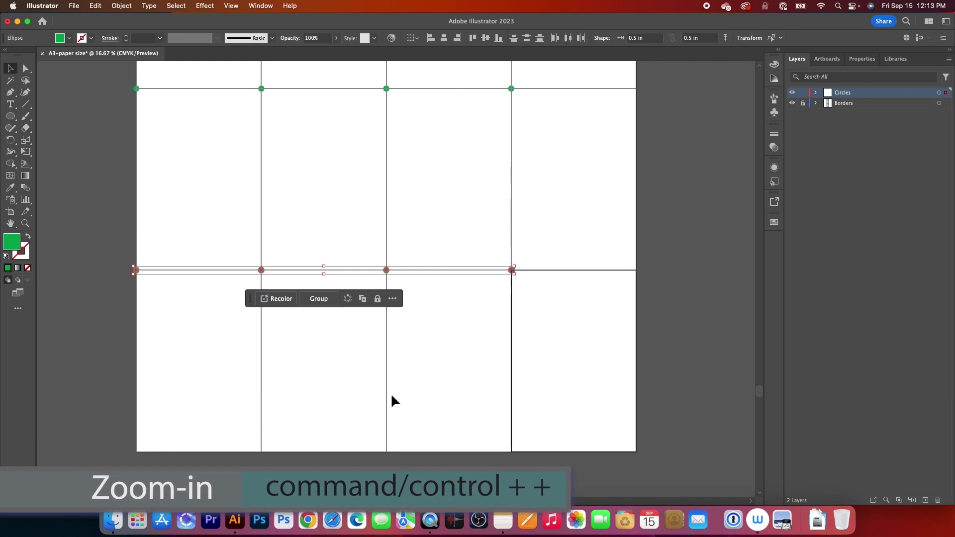
key("super+plus")
key("super+plus")
key("super+plus")
key("super+minus")
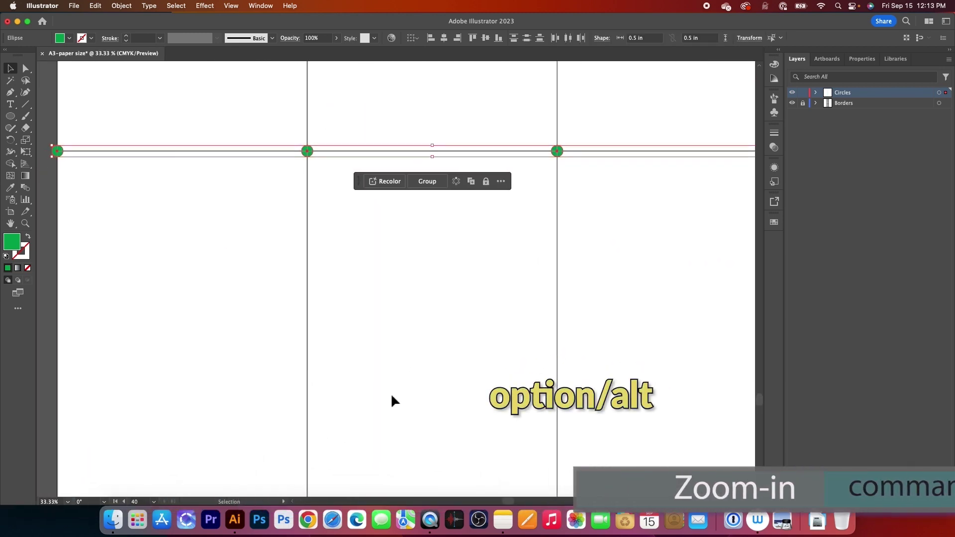
scroll(390, 401, "down", 2)
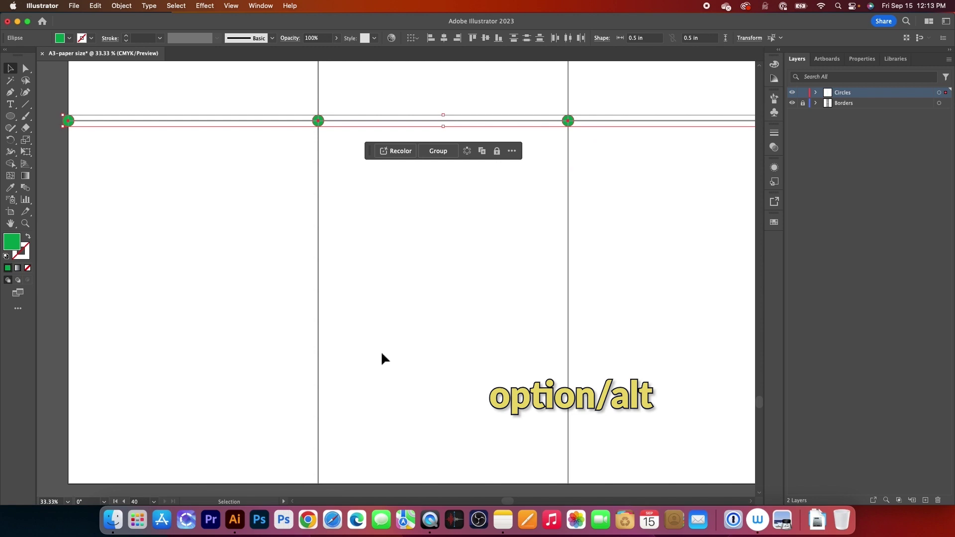
left_click_drag(322, 129, 319, 485)
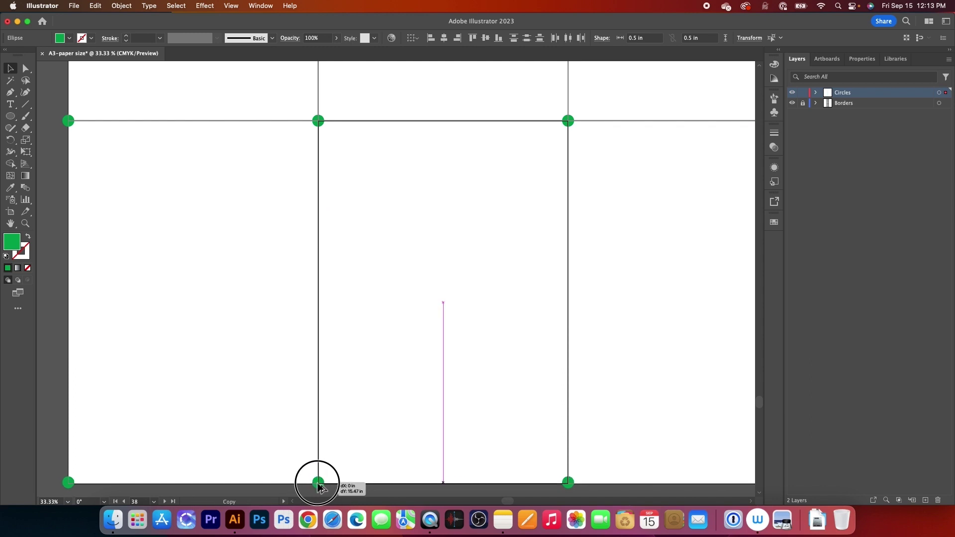
left_click_drag(318, 483, 319, 484)
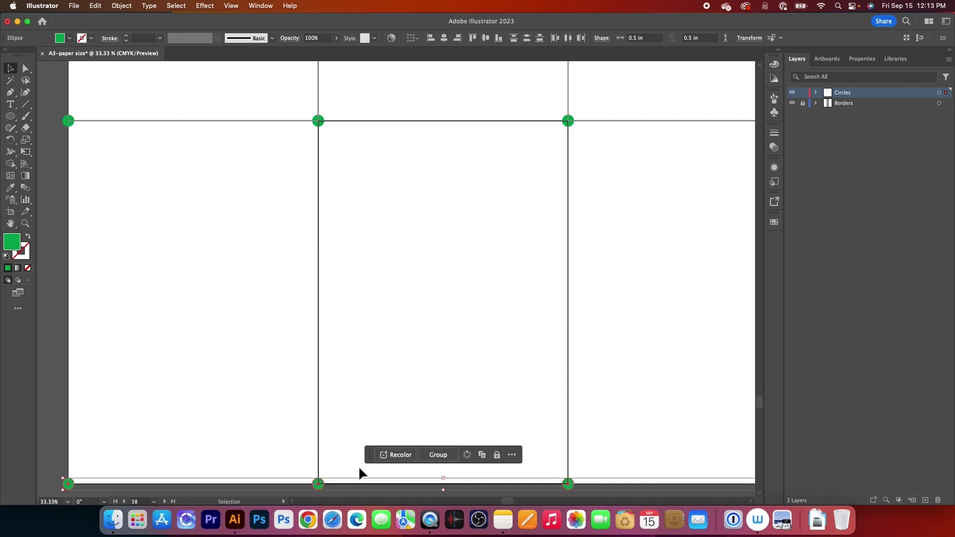
Copy the rightmost column of green circles straight across so the copies center on the artboard grid's outer right edge
key("super+minus")
key("super+minus")
key("super+minus")
key("super+minus")
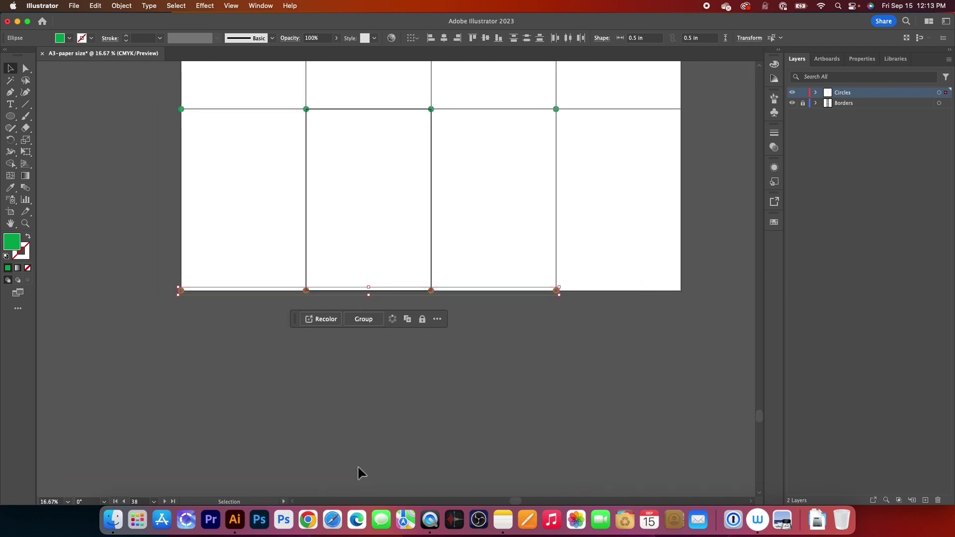
key("super+minus")
key("super+minus")
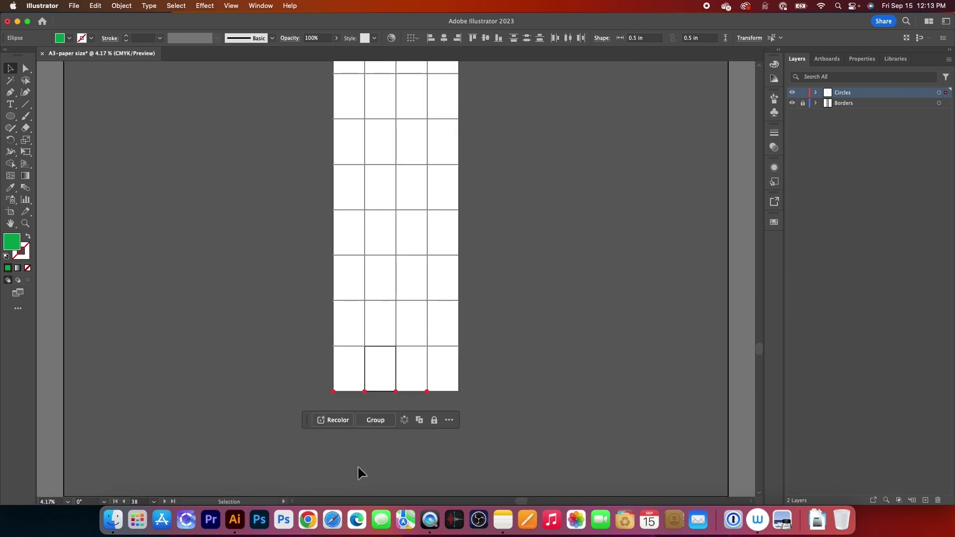
scroll(359, 470, "up", 5)
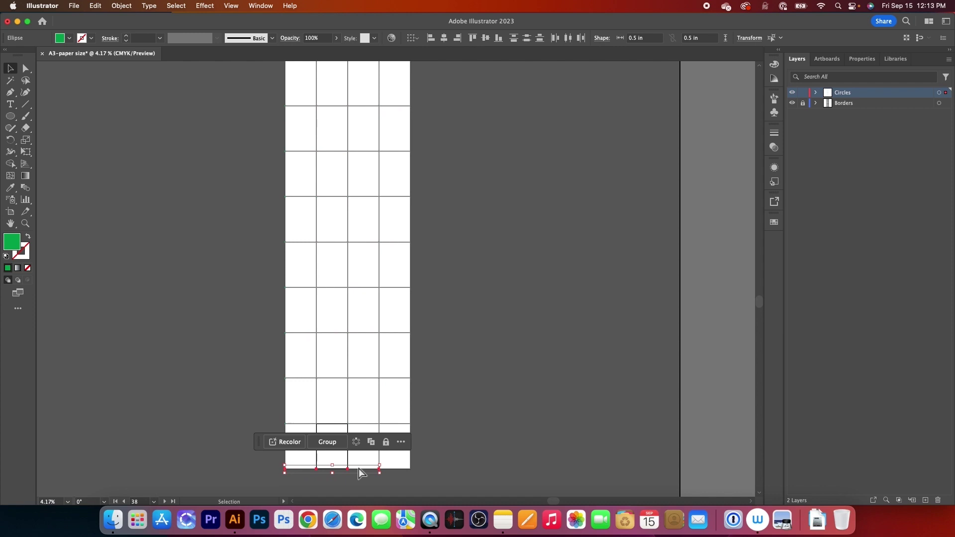
key("super+minus")
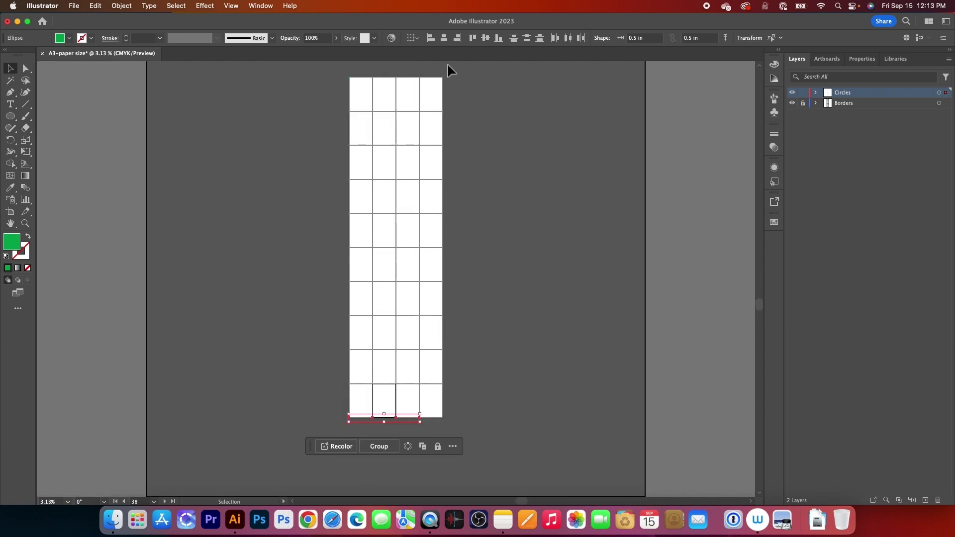
left_click(498, 393)
left_click_drag(416, 68, 434, 420)
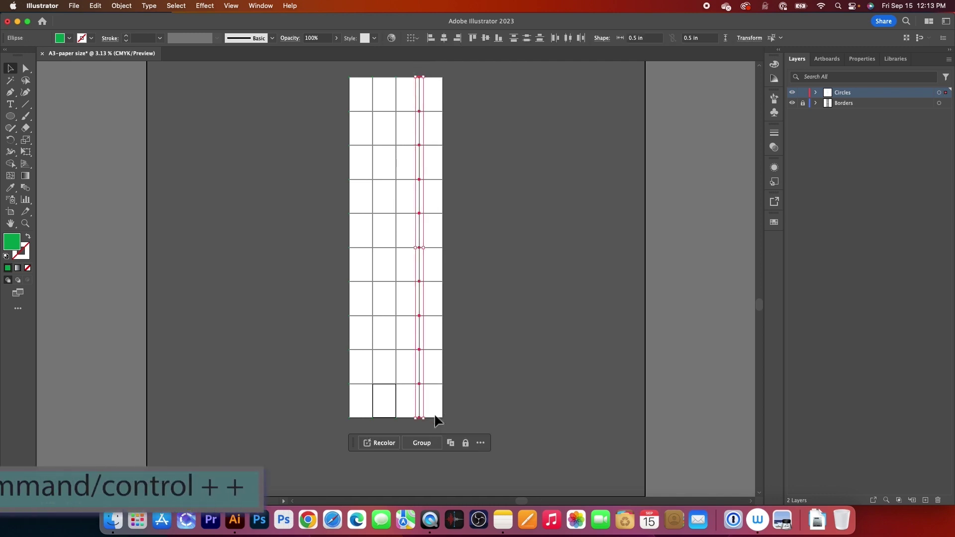
key("super+equal")
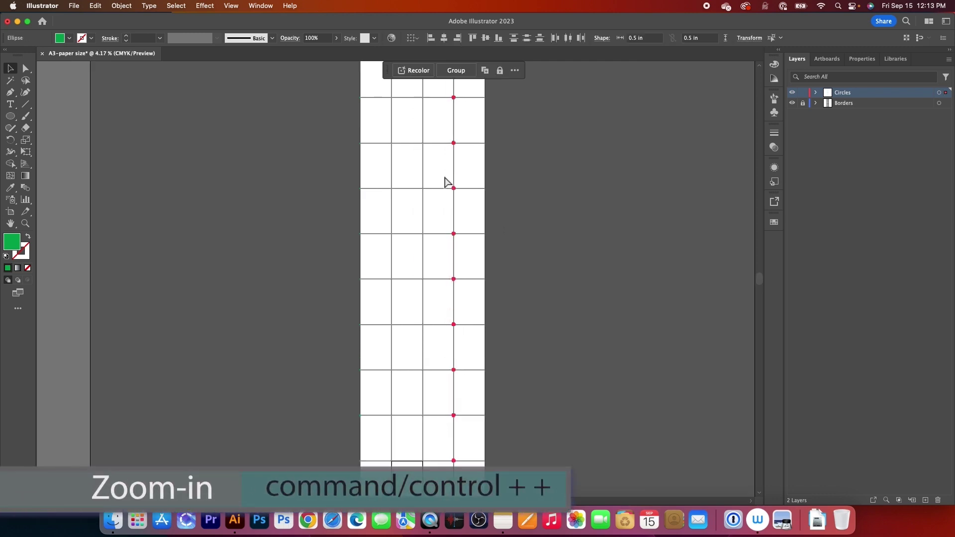
key("super+equal")
key("super+equal")
key("super+equal")
key("super+equal")
key("super+equal")
key("super+equal")
key("super+equal")
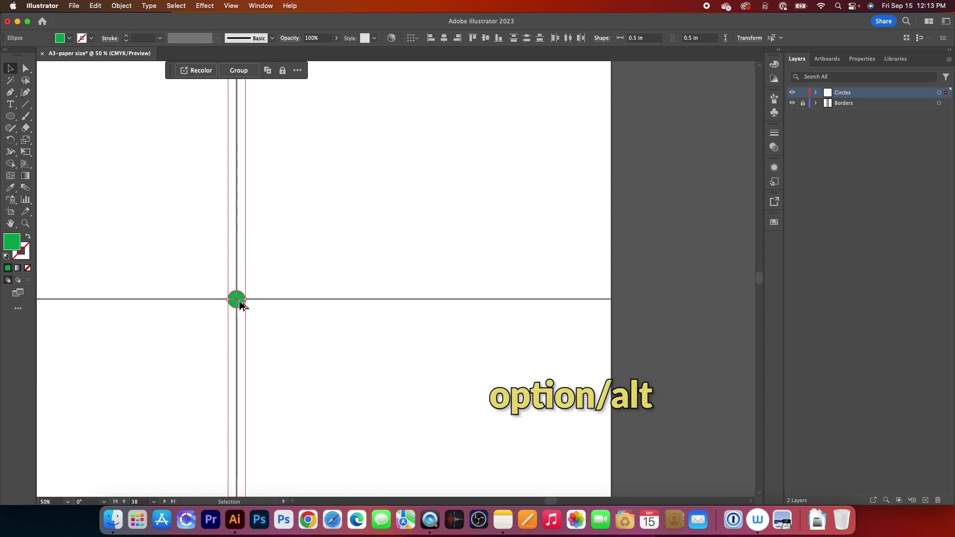
left_click_drag(239, 302, 617, 305)
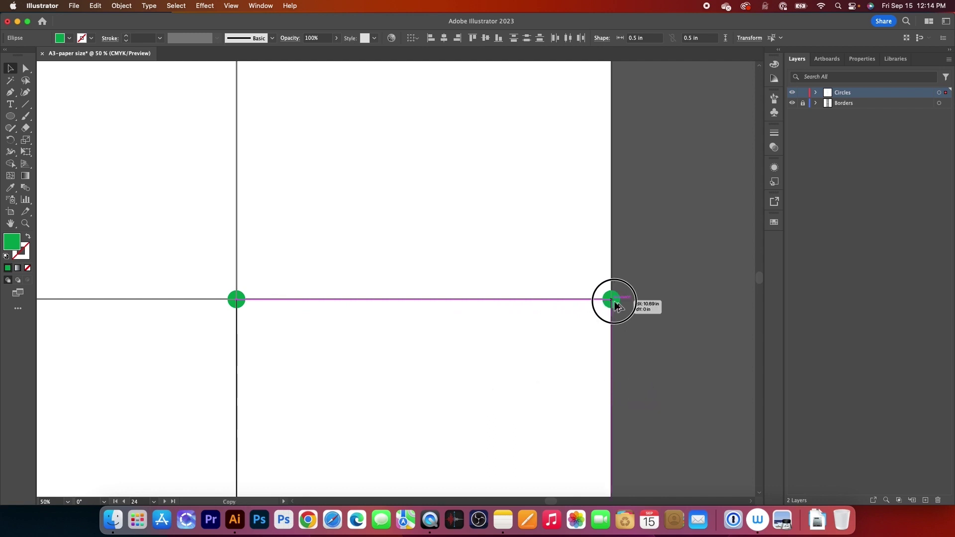
left_click_drag(616, 305, 615, 303)
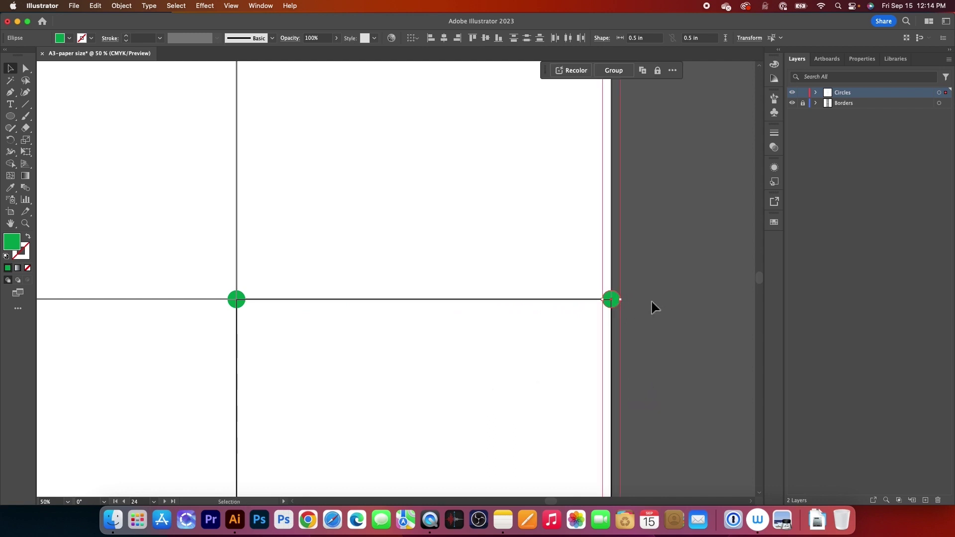
Select all the alignment circles, fill them with dark gray and set their opacity to 70%
key("super+alt+0")
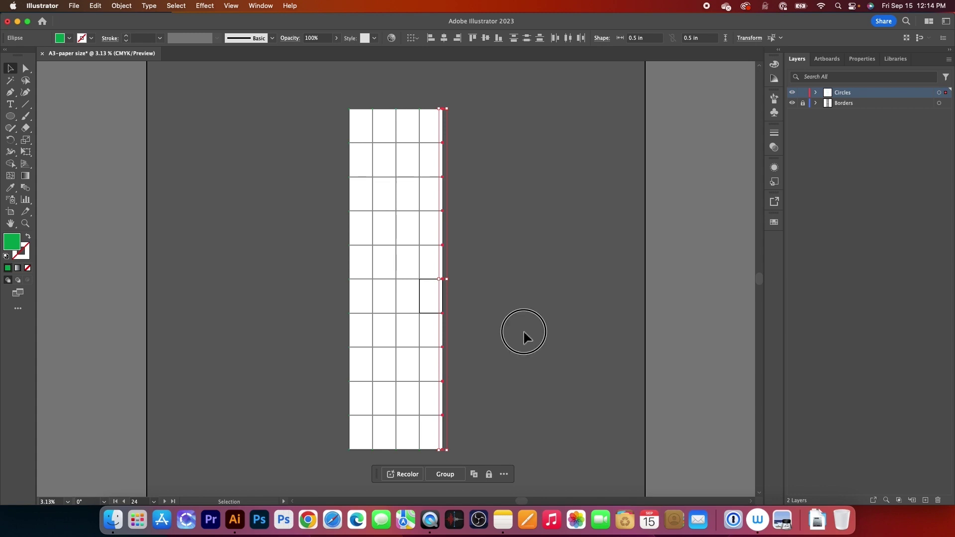
left_click(524, 333)
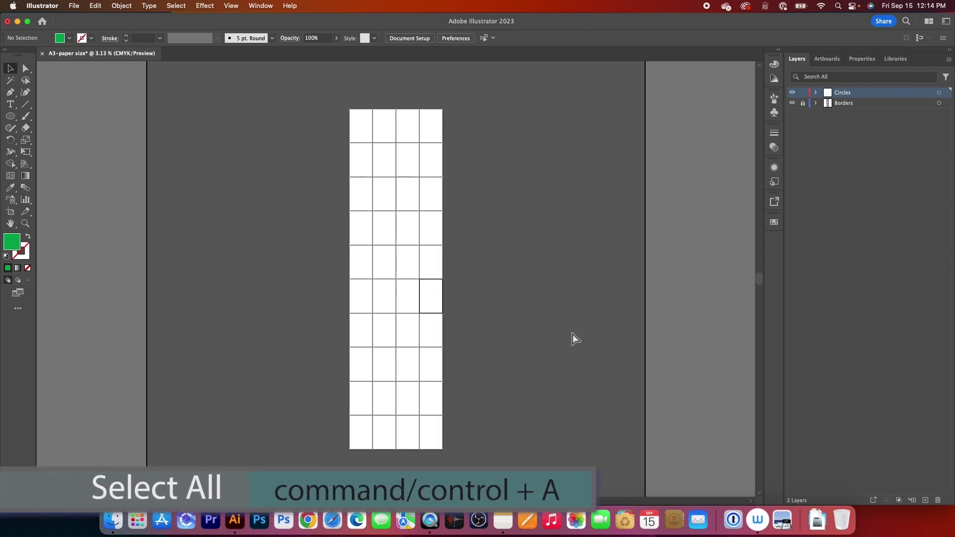
key("super+a")
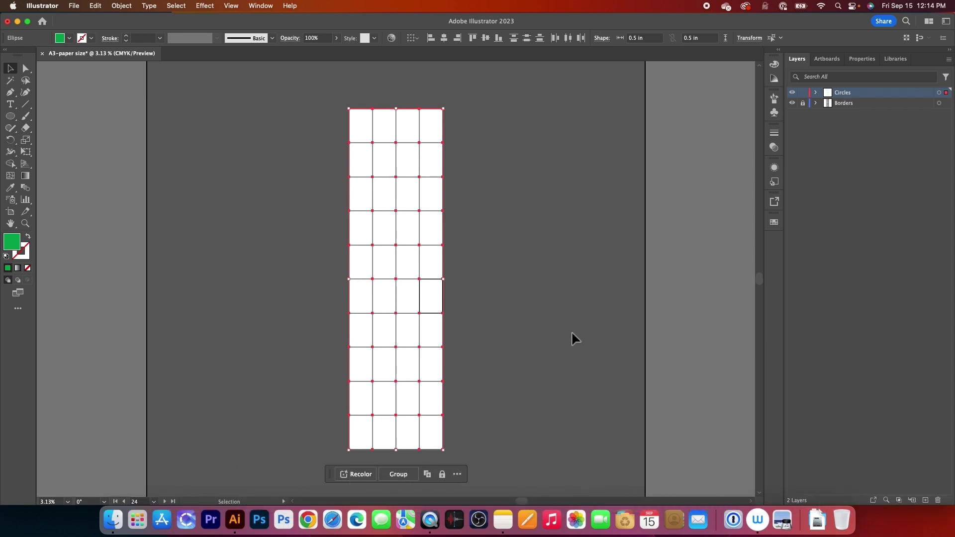
left_click(69, 39)
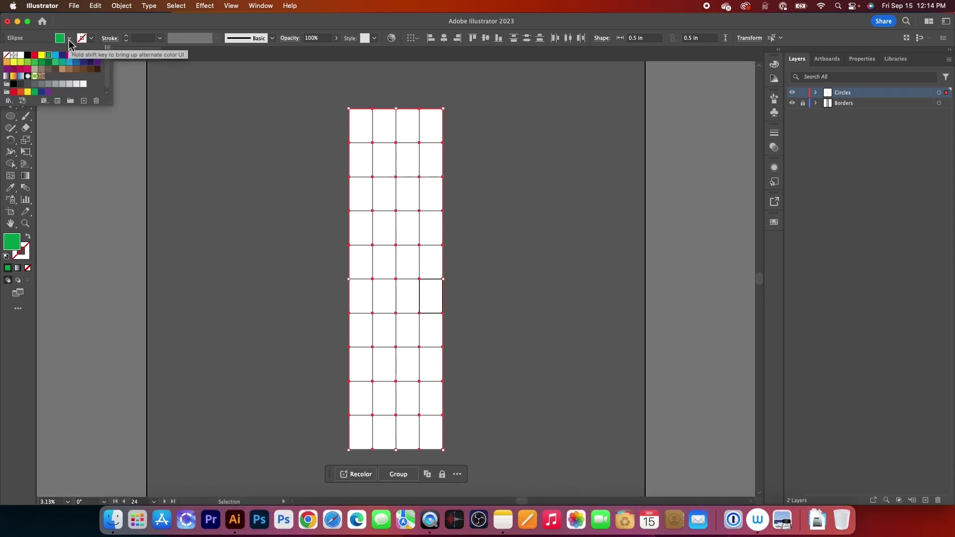
left_click(28, 85)
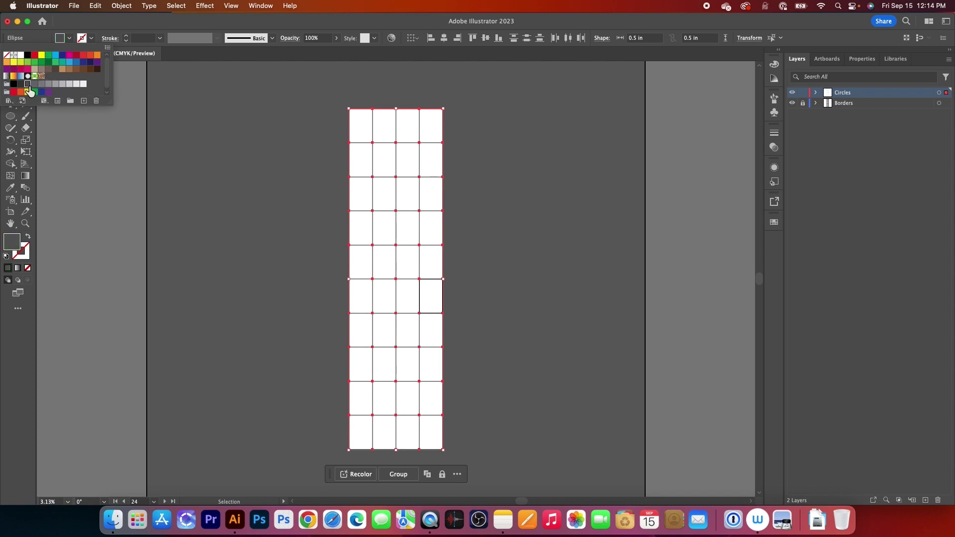
left_click(316, 38)
type("7")
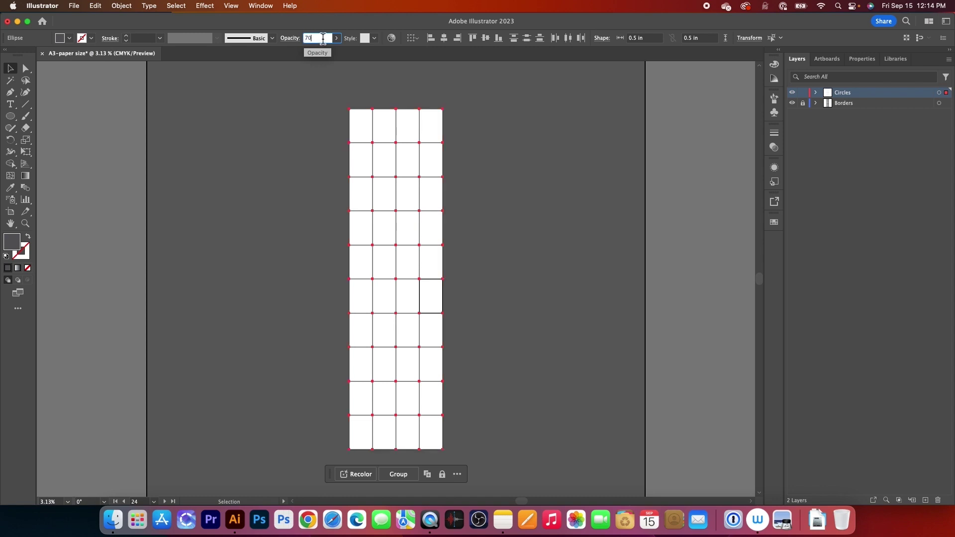
key("Return")
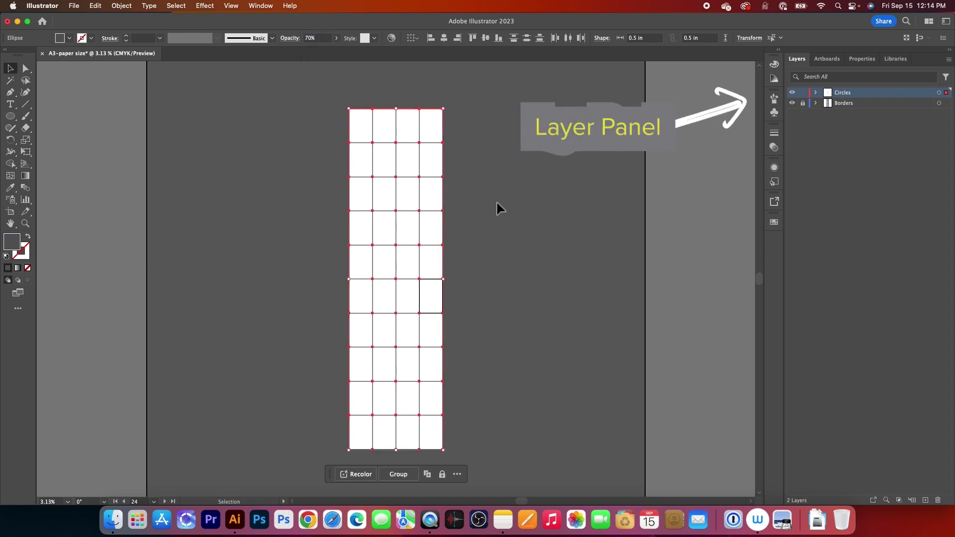
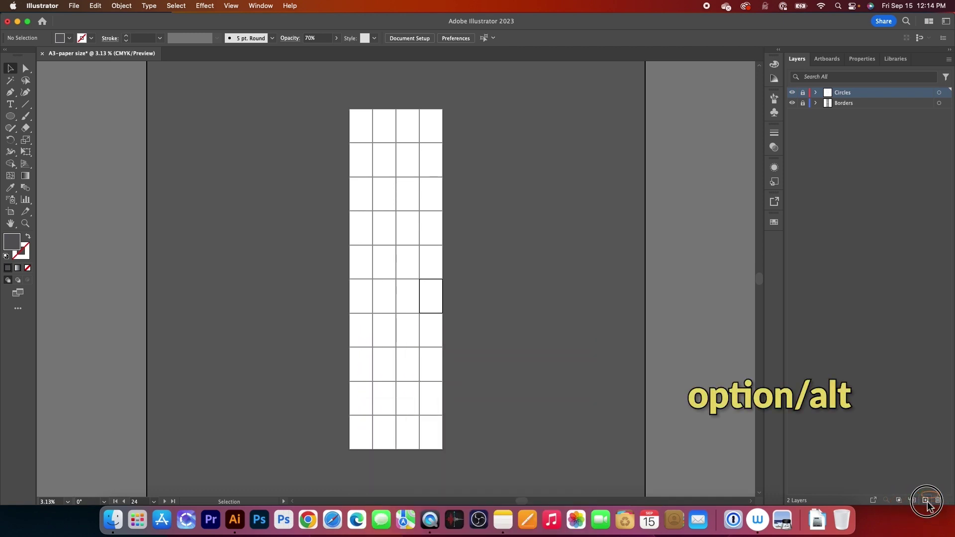
Create a new layer named Numbers above the Circles layer
left_click(927, 501, "alt")
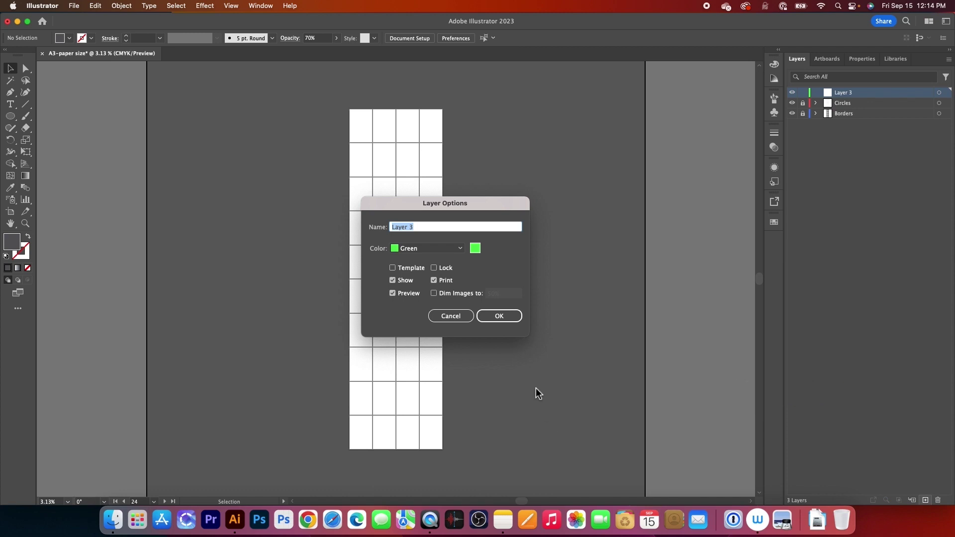
type("Numbers")
key("Return")
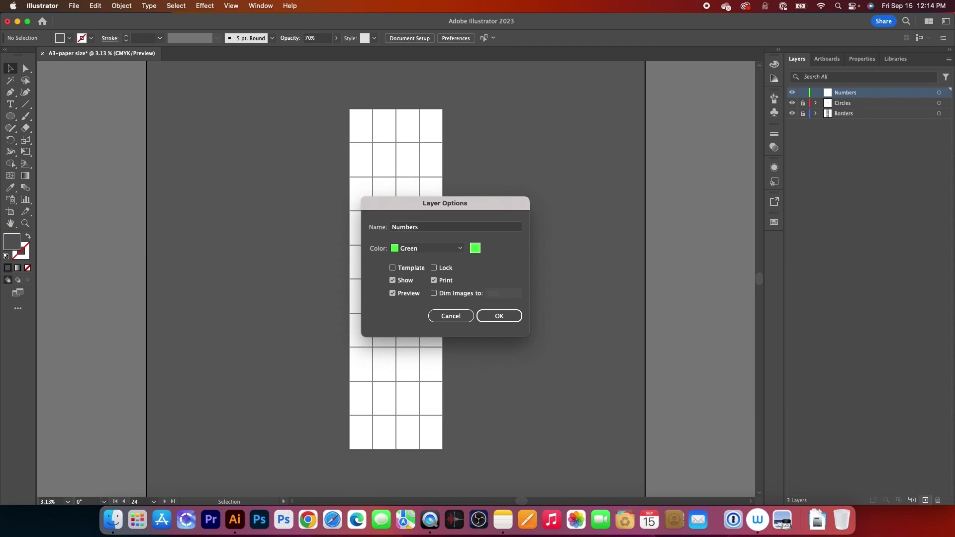
Place the page number 1 as 120 pt text in the upper part of the first artboard
left_click(26, 223)
left_click_drag(362, 111, 457, 154)
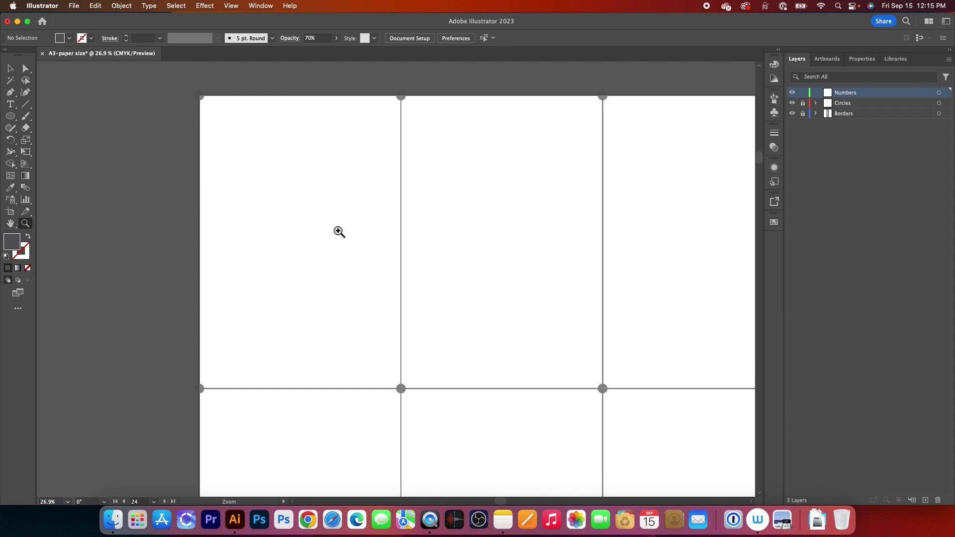
left_click(10, 103)
left_click(301, 191)
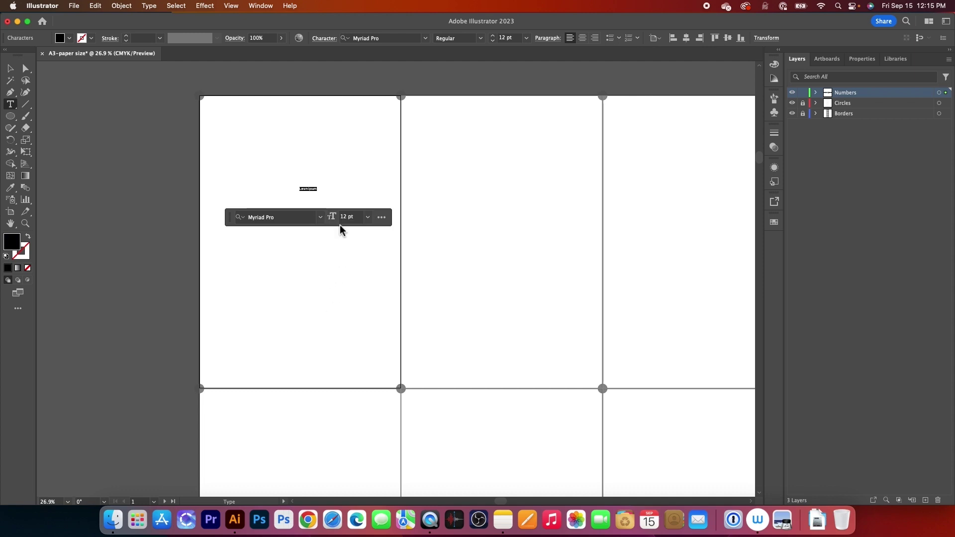
left_click(343, 222)
type("120")
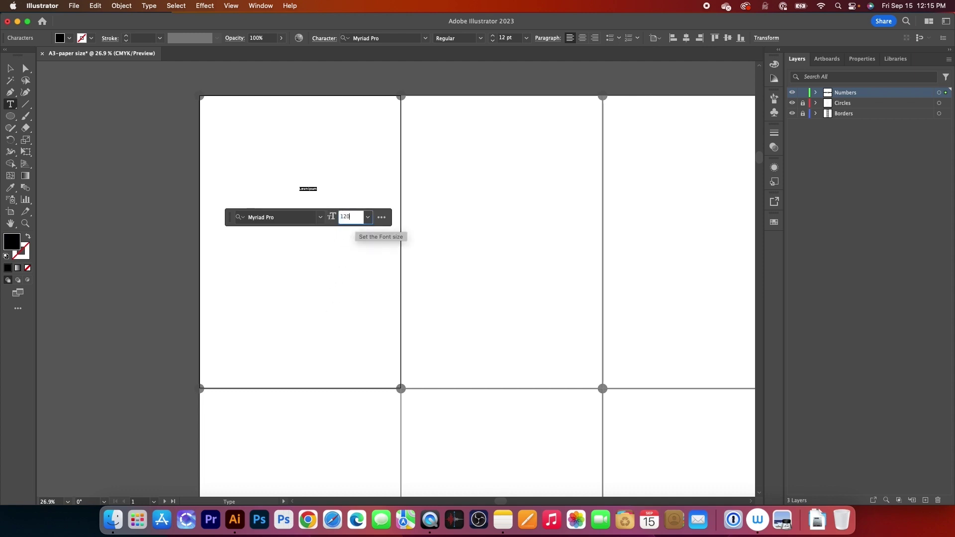
key("Return")
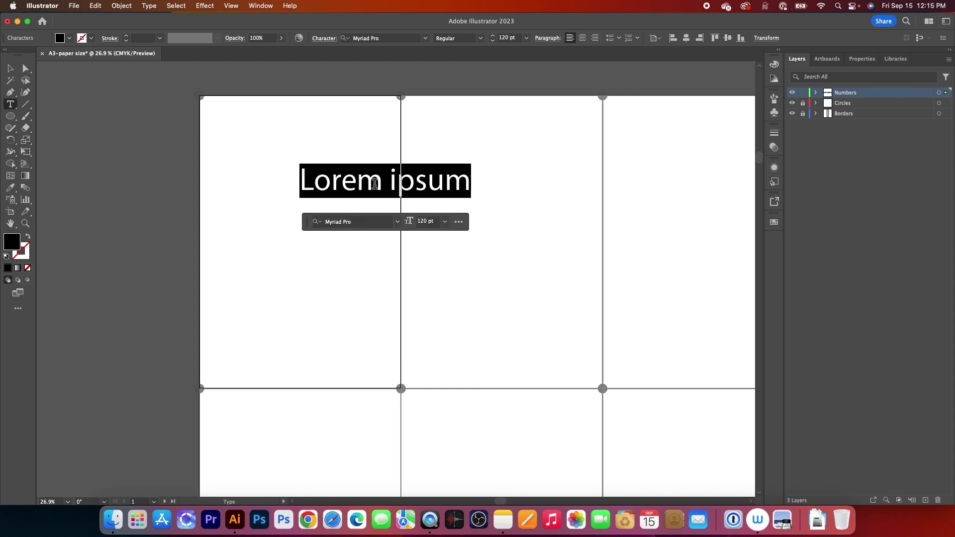
left_click_drag(302, 187, 472, 192)
type("1")
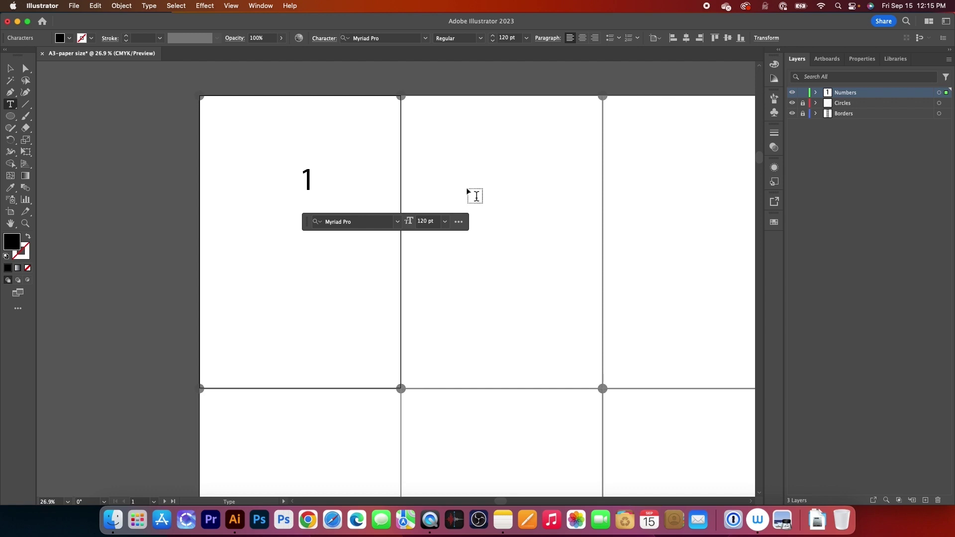
Center the number 1 on the first artboard and move it straight up into the artboard's upper part
left_click(10, 69)
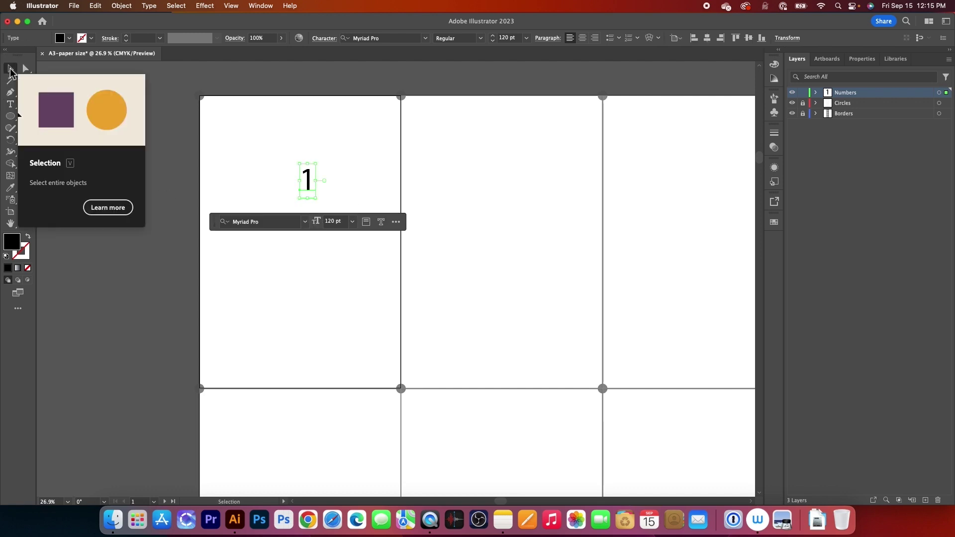
left_click(707, 38)
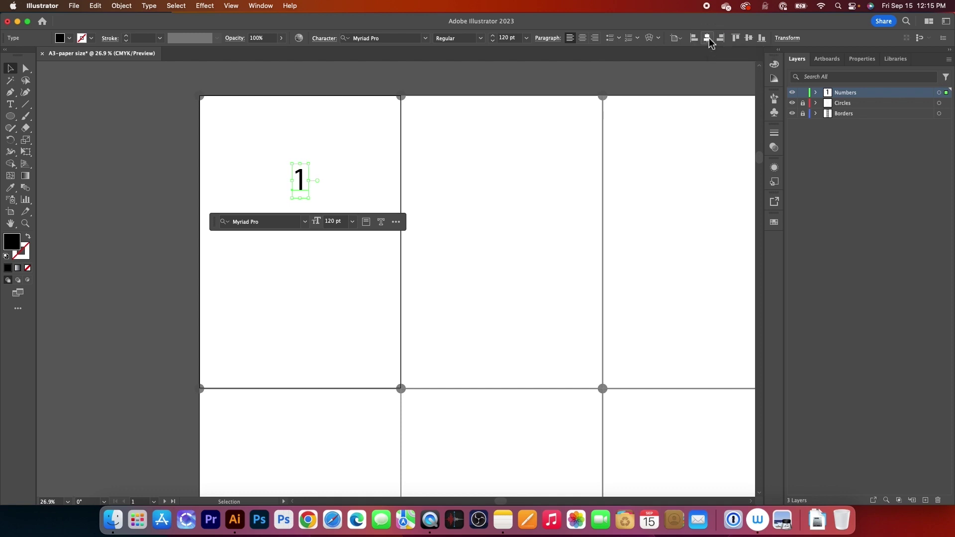
left_click(749, 39)
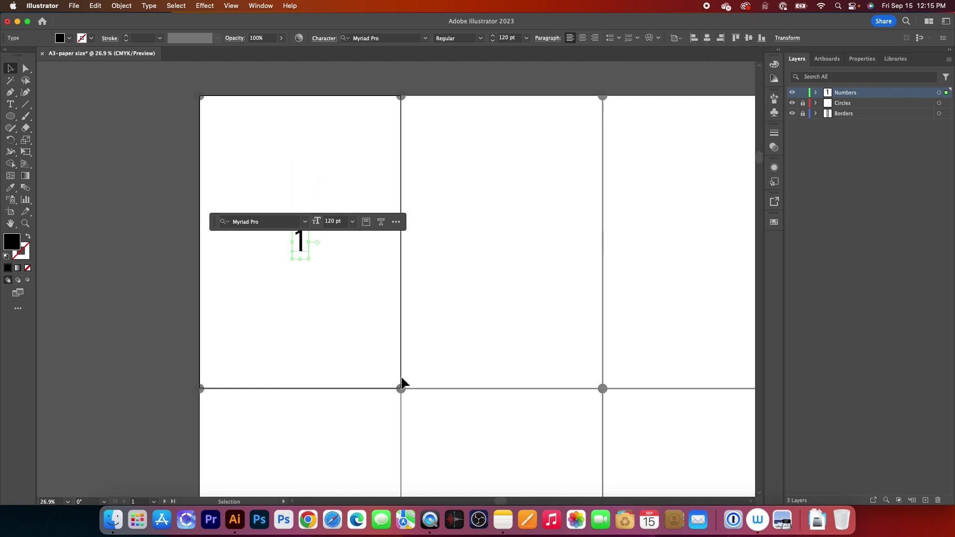
left_click(301, 246)
left_click_drag(302, 249, 300, 172)
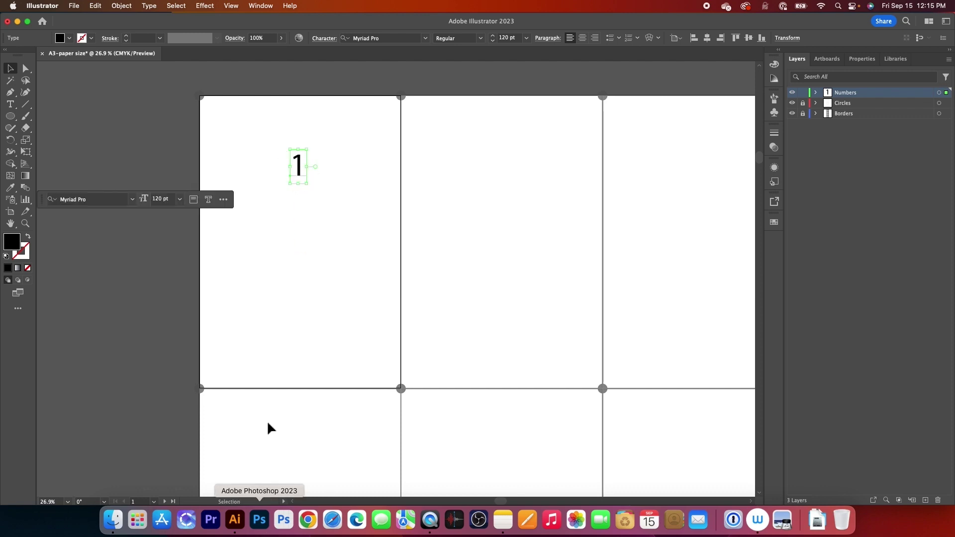
left_click(327, 288)
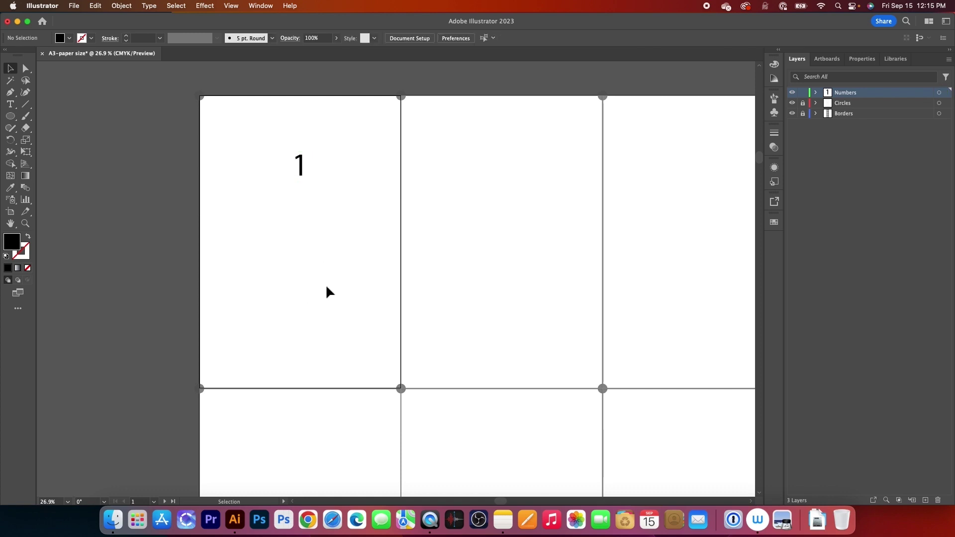
Cut the number 1 and paste it back in place on the first artboard
left_click_drag(252, 128, 320, 196)
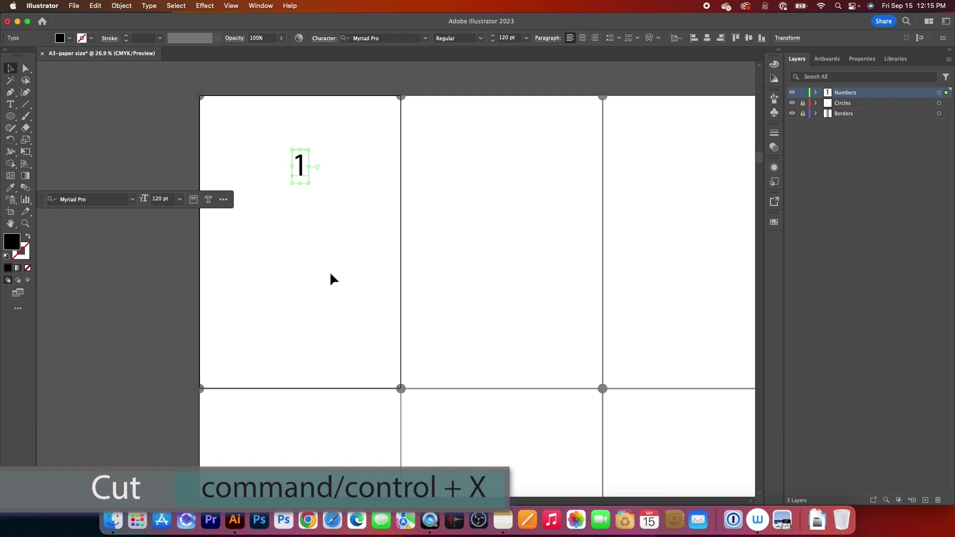
key("super+x")
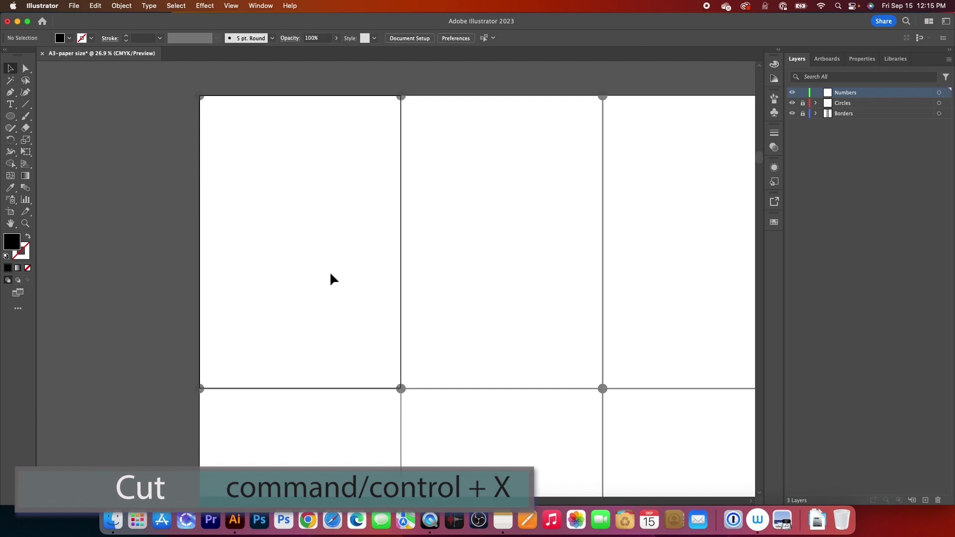
left_click(96, 6)
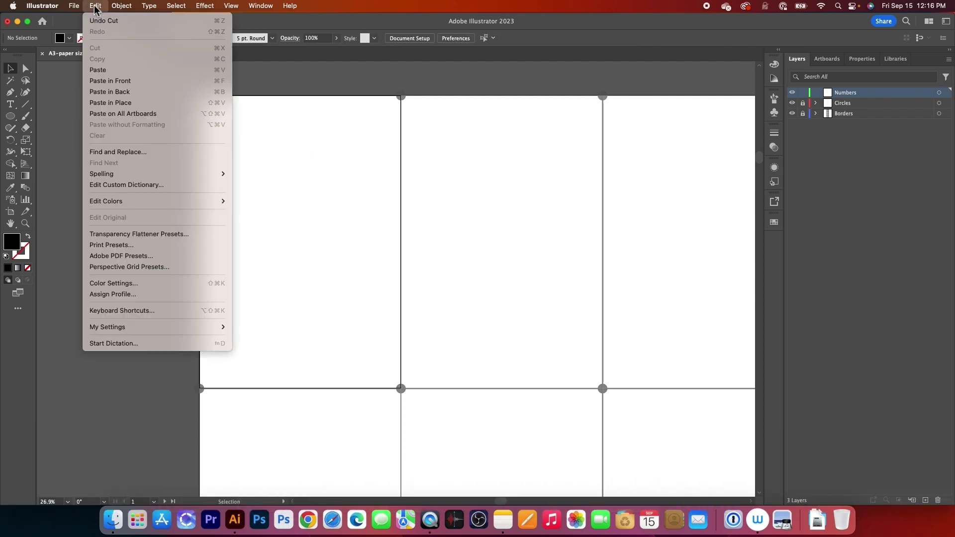
left_click(118, 103)
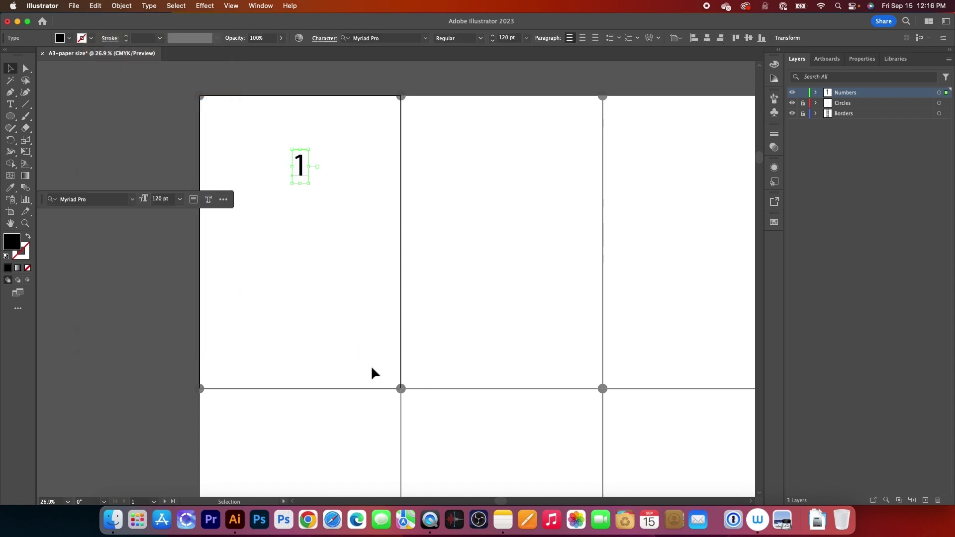
left_click(368, 153)
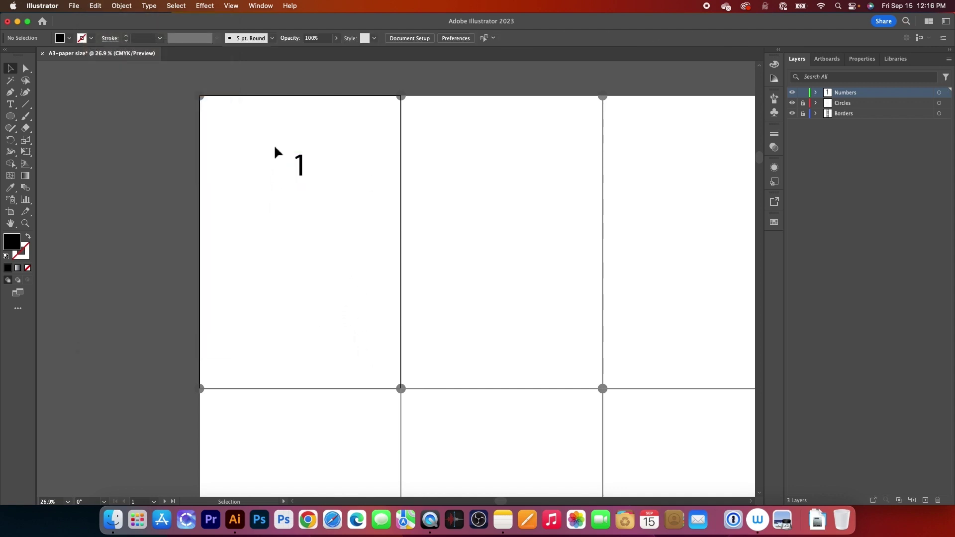
Cut the number 1 from the first artboard and paste it on all artboards
left_click_drag(273, 129, 338, 222)
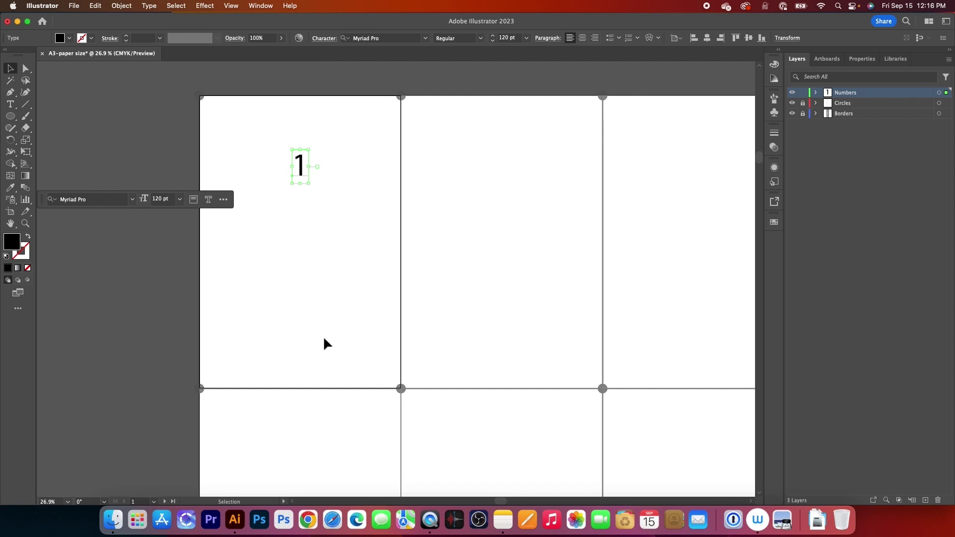
key("super+x")
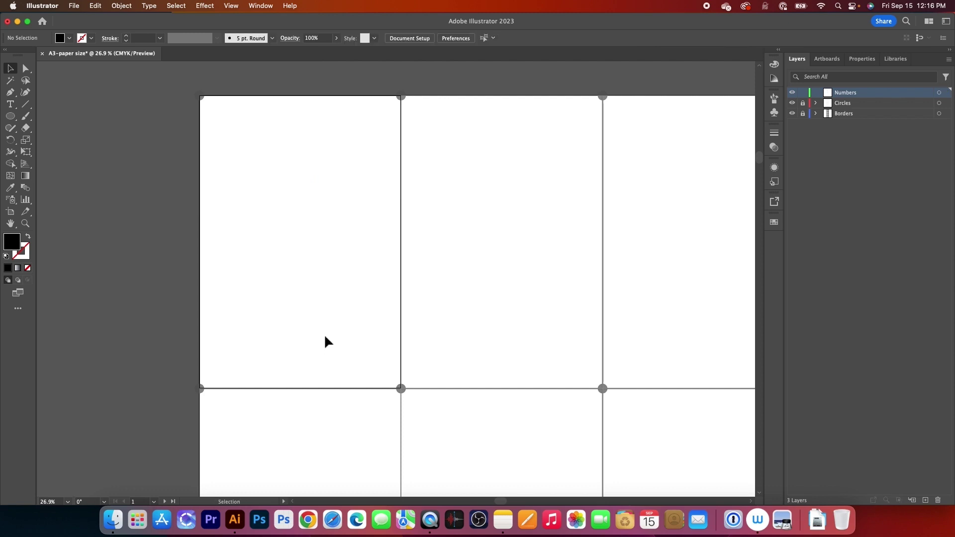
left_click(96, 6)
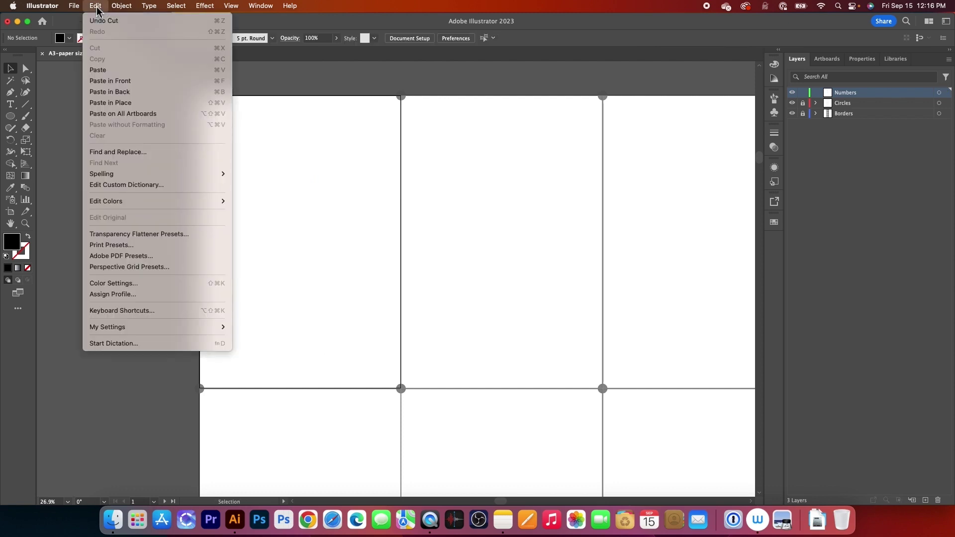
left_click(119, 115)
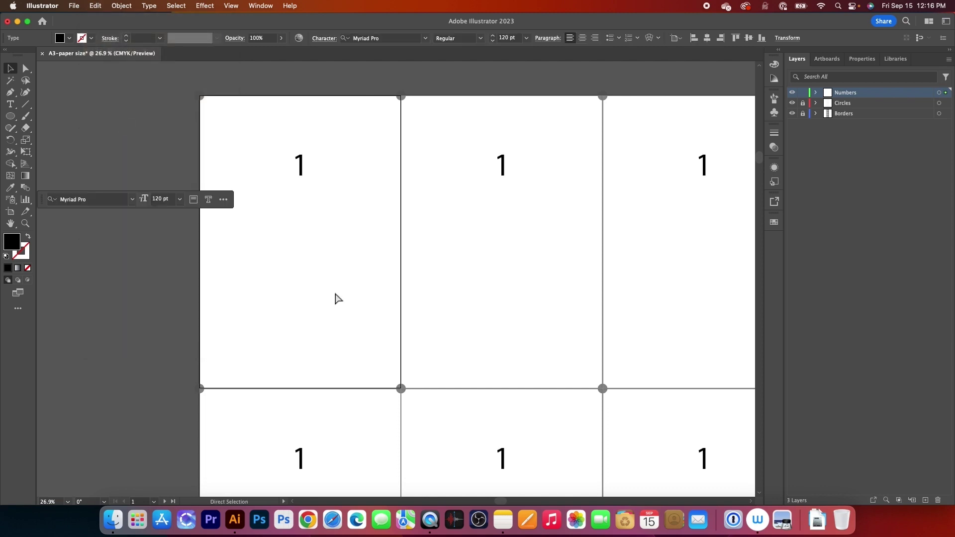
Change the page numbers on the remaining three artboards of the first row to 2, 3 and 4
key("super+minus")
key("super+minus")
key("v")
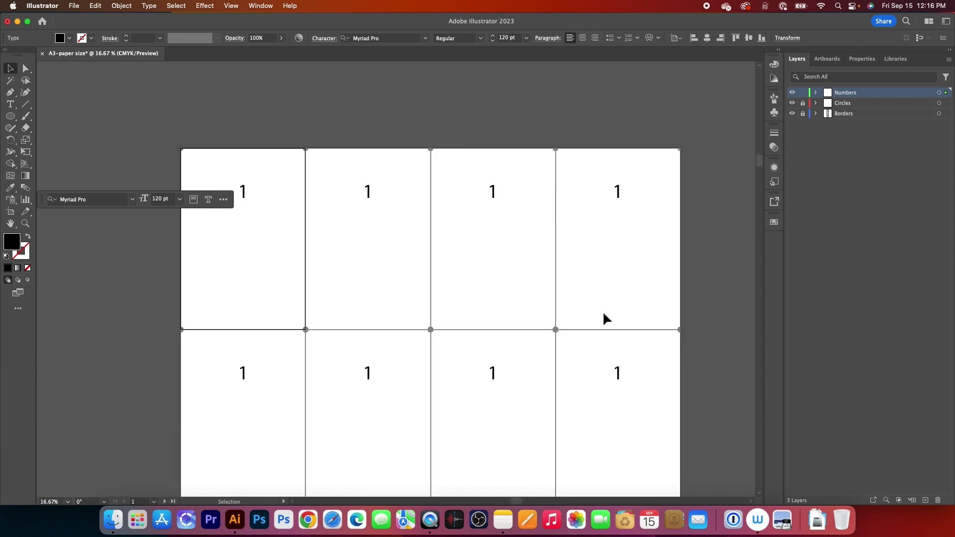
key("t")
double_click(368, 193)
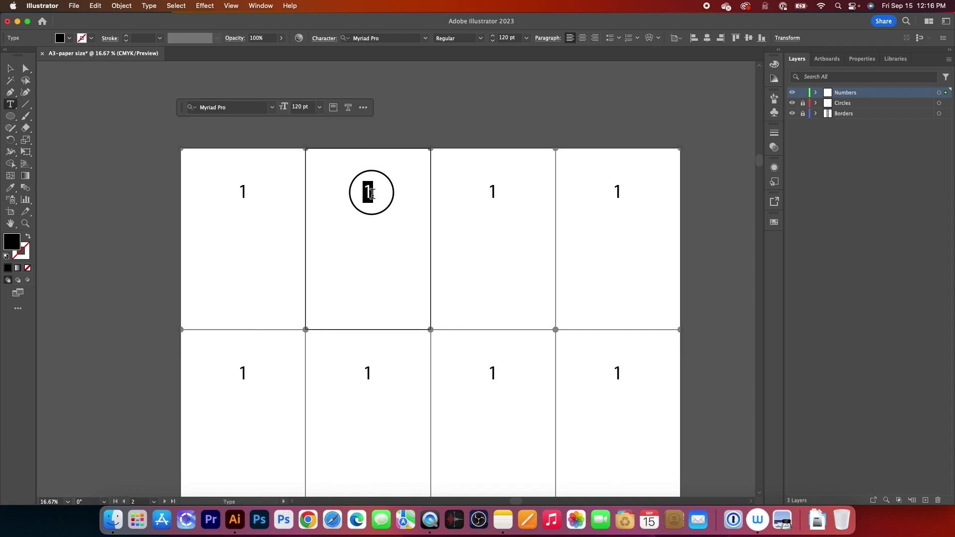
type("2")
double_click(493, 193)
type("3")
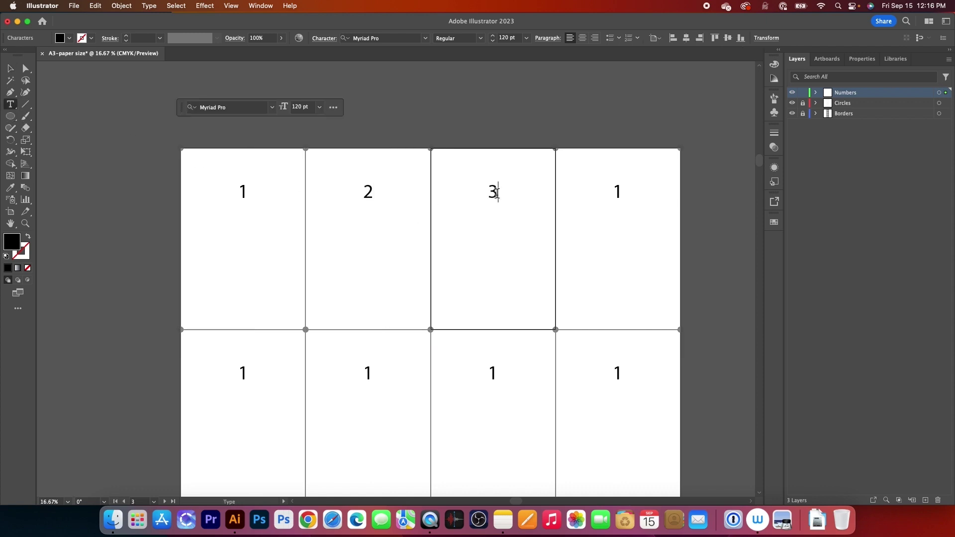
double_click(617, 194)
type("4")
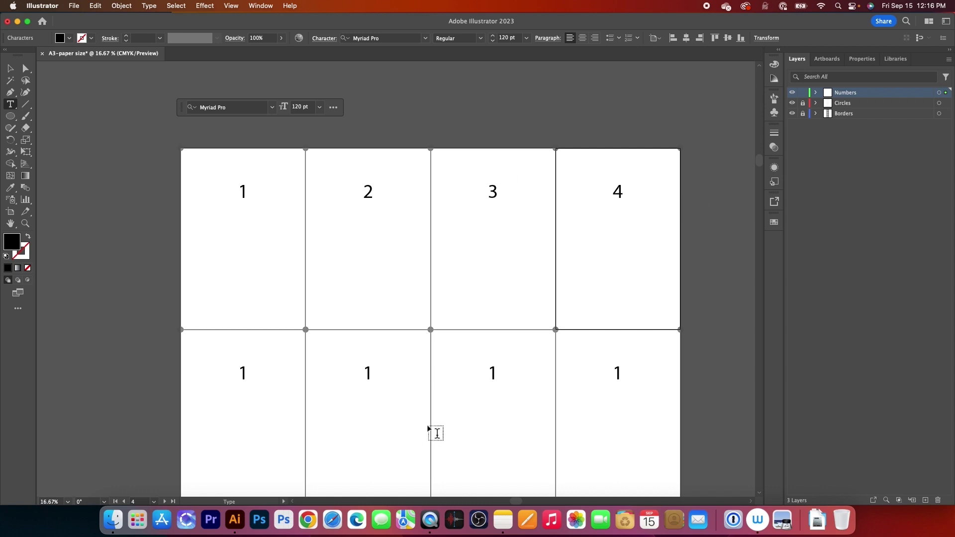
Renumber the remaining artboards in sequence, row by row, ending with 39 and 40 on the last two
double_click(243, 377)
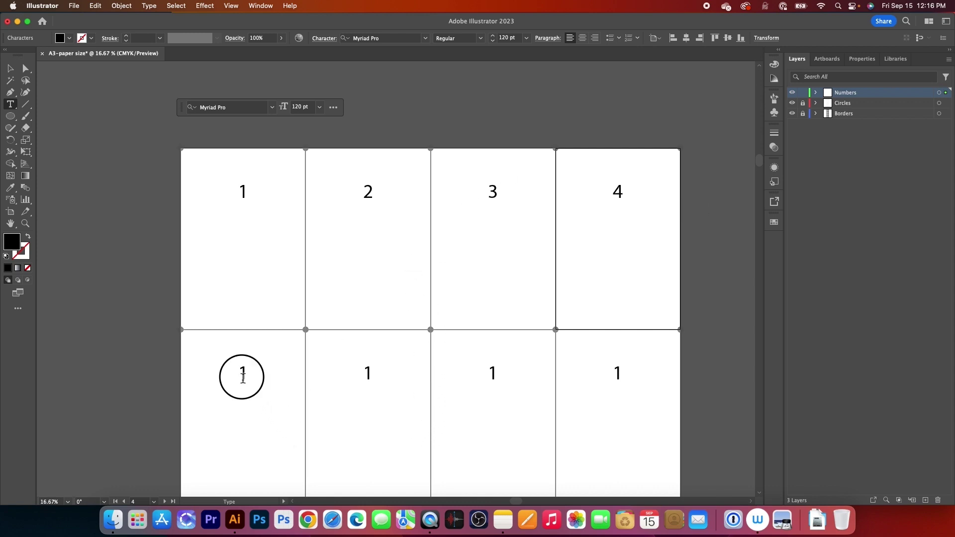
scroll(245, 378, "down", 5)
scroll(246, 378, "right", 2)
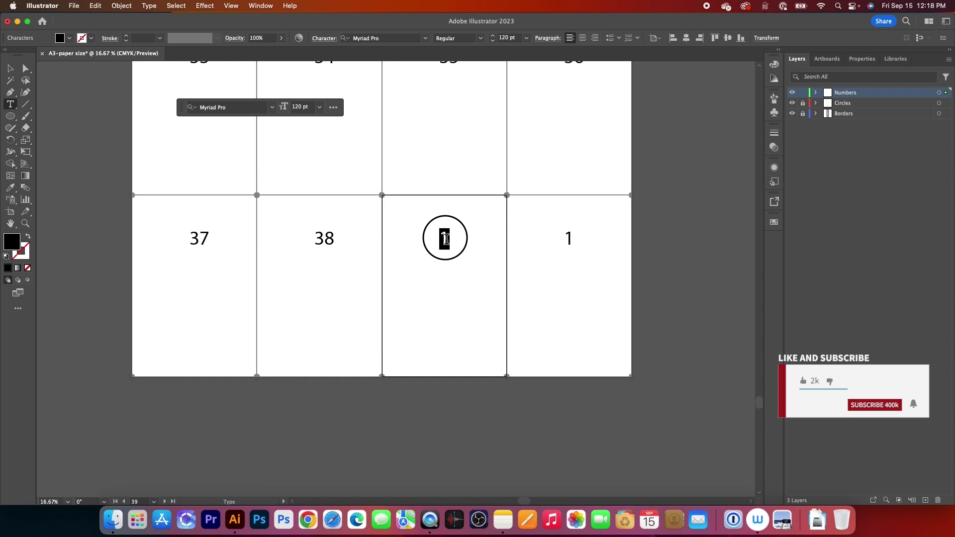
type("39")
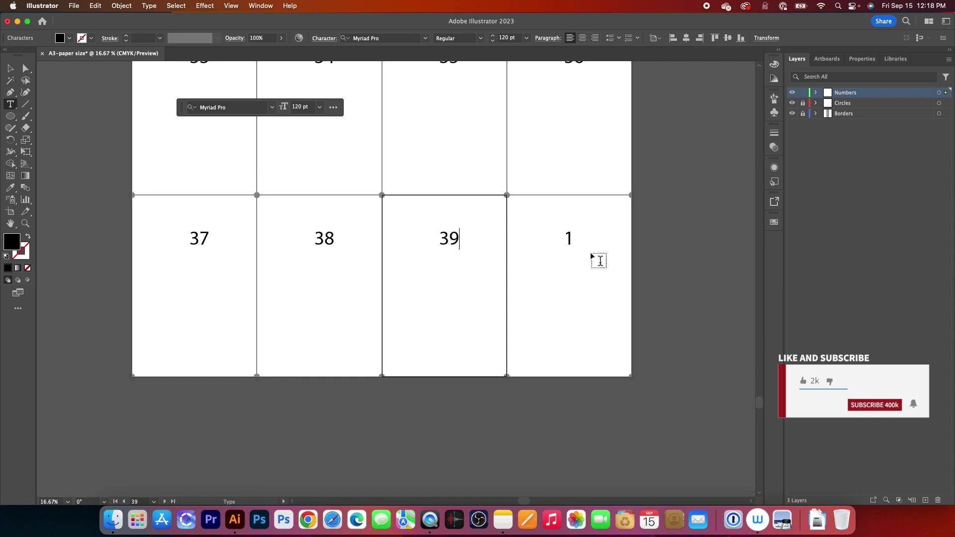
double_click(570, 239)
type("40")
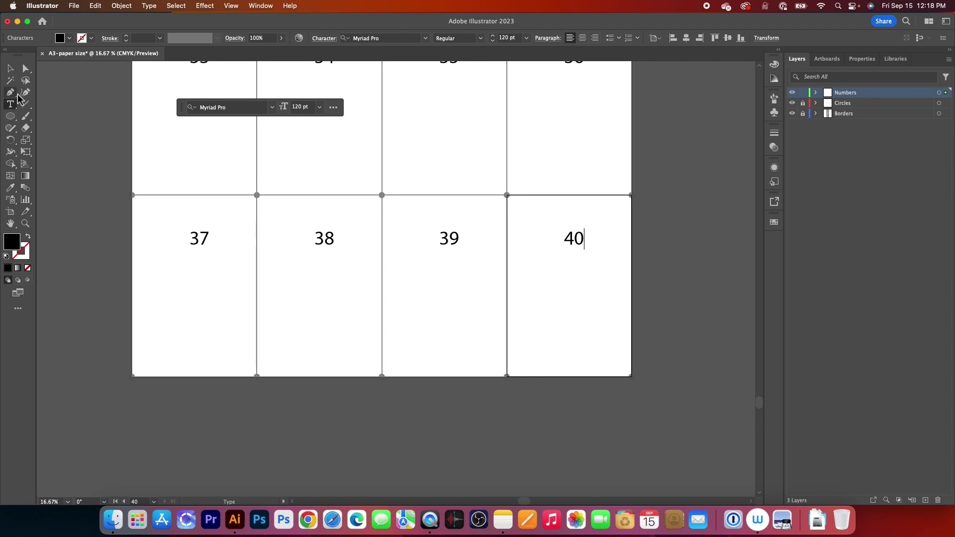
Select all the page numbers and set their opacity to 70%
left_click(10, 68)
scroll(483, 285, "up", 5)
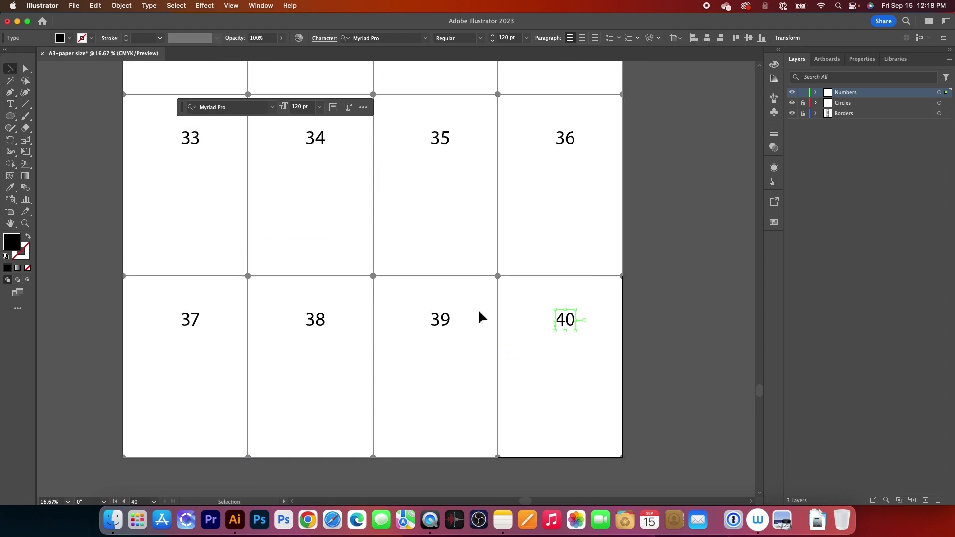
scroll(455, 357, "up", 2)
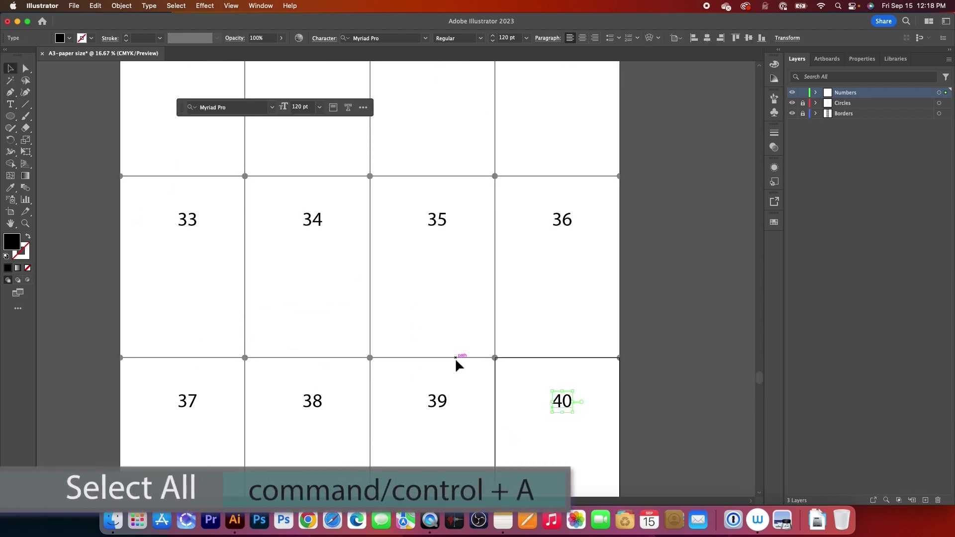
key("super+a")
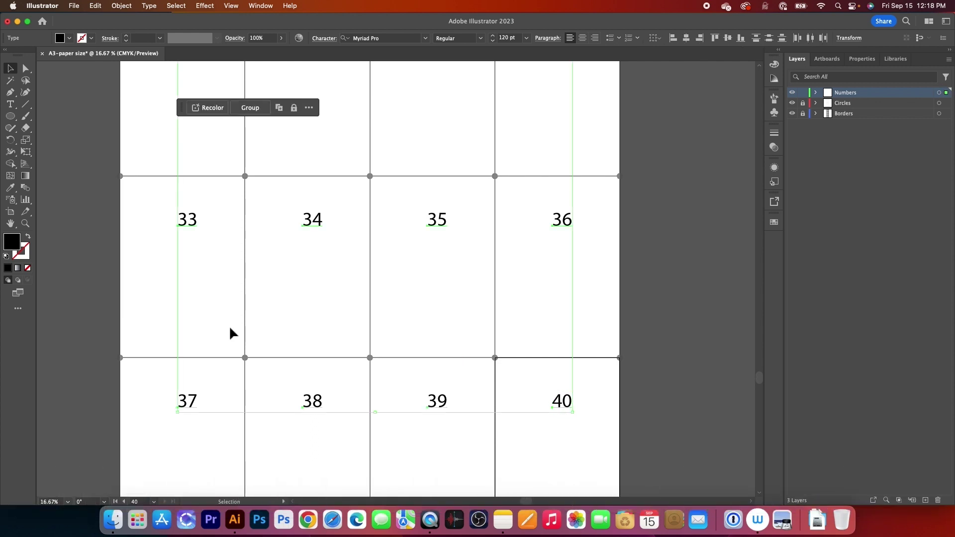
left_click(270, 39)
type("70")
key("Return")
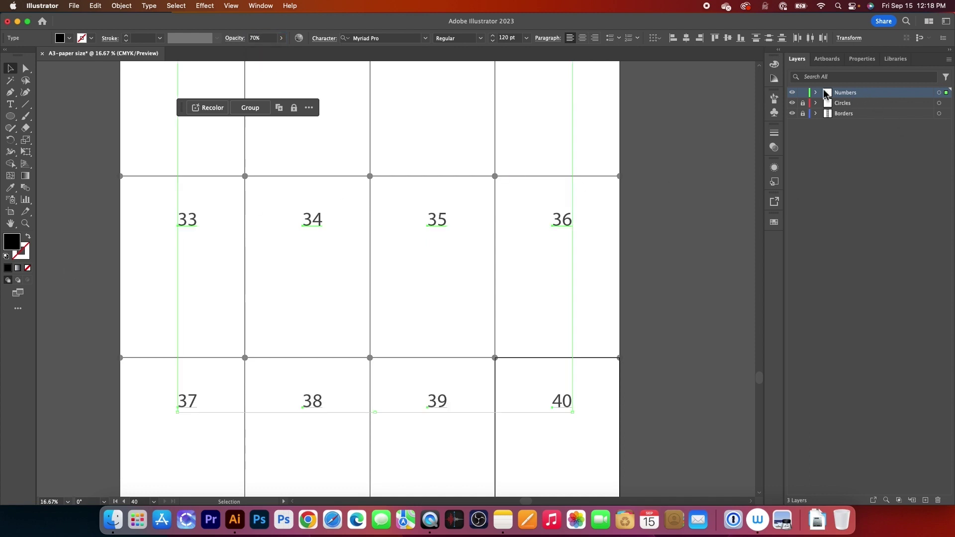
Lock the Numbers layer and create a new layer named Scaling square above it
left_click(803, 93)
left_click(925, 500, "alt")
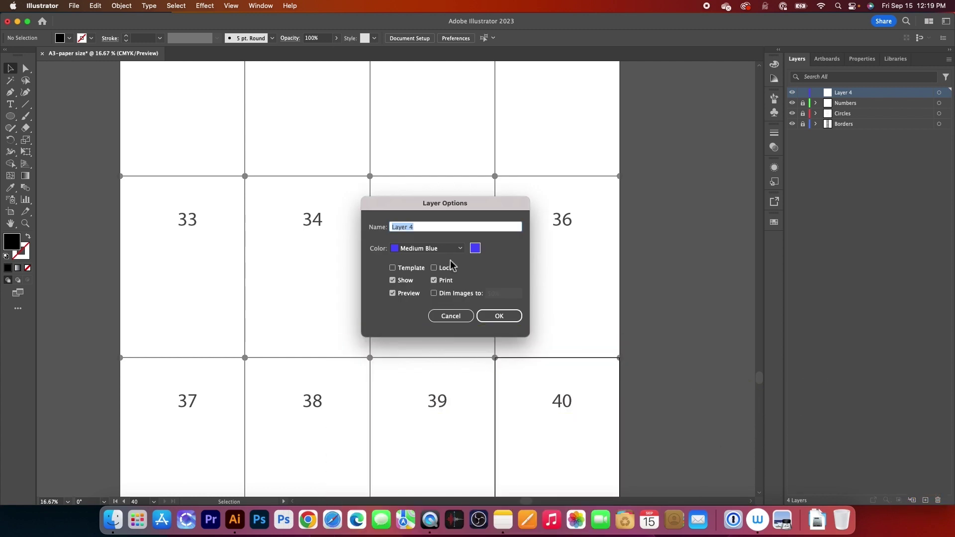
type("Scaling square")
key("Return")
Draw a 1 x 1 in rectangle beside the page number on the first artboard
key("super+plus")
scroll(386, 339, "up", 10)
key("super+plus")
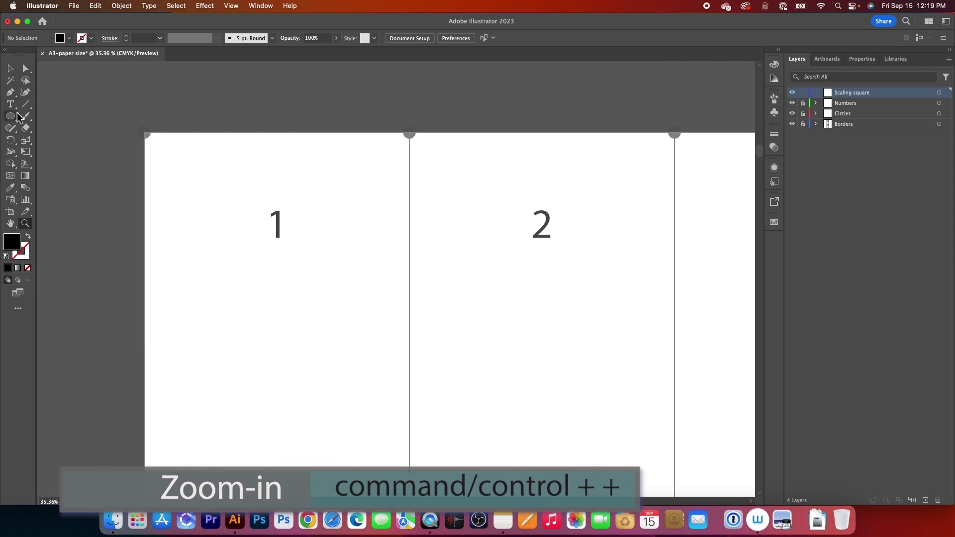
left_click_drag(18, 117, 54, 118)
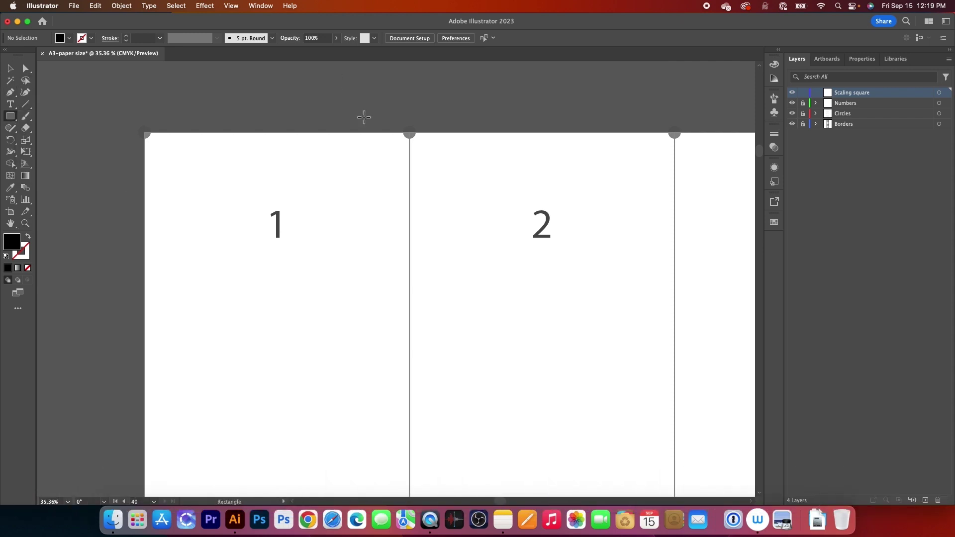
left_click(230, 225)
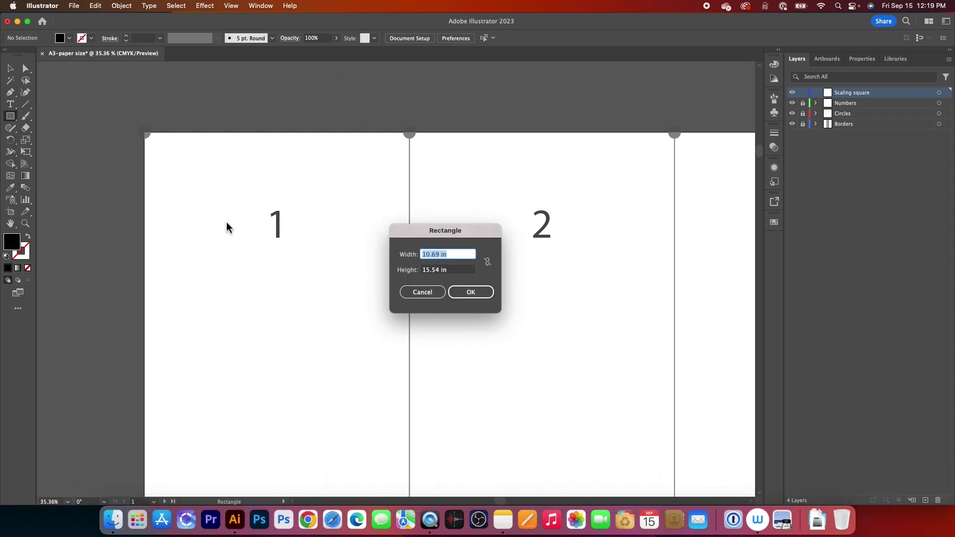
type("1in")
key("Tab")
type("1in")
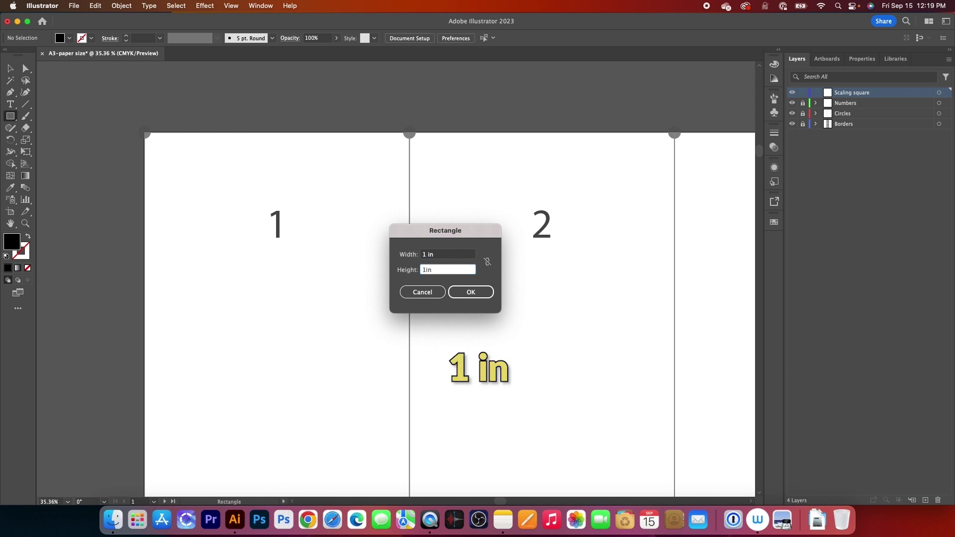
key("Return")
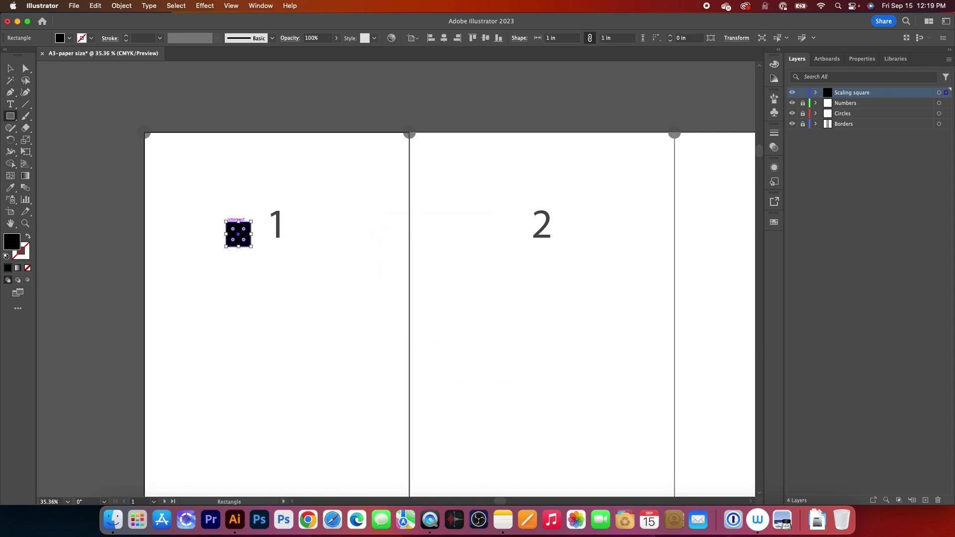
Set the 1-inch square to no fill with a black 1 pt stroke
left_click(70, 38)
left_click(7, 55)
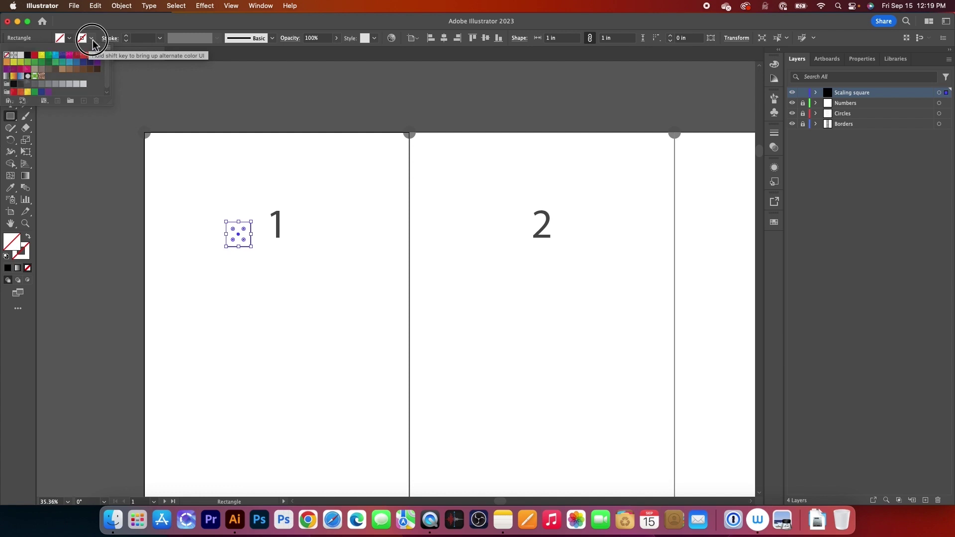
left_click(92, 40)
left_click(27, 55)
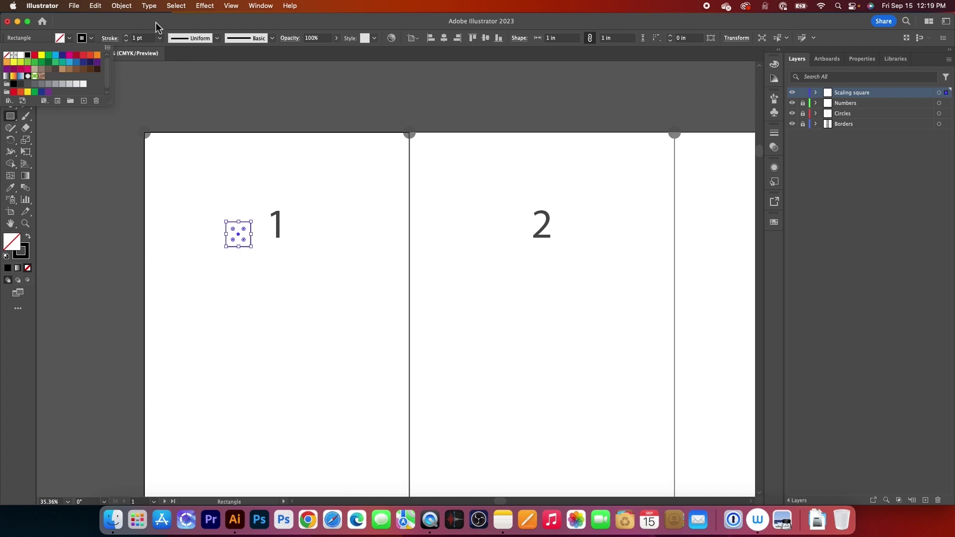
Add the label "1 x 1 in" at the square and set its font size to 14 pt
left_click(10, 104)
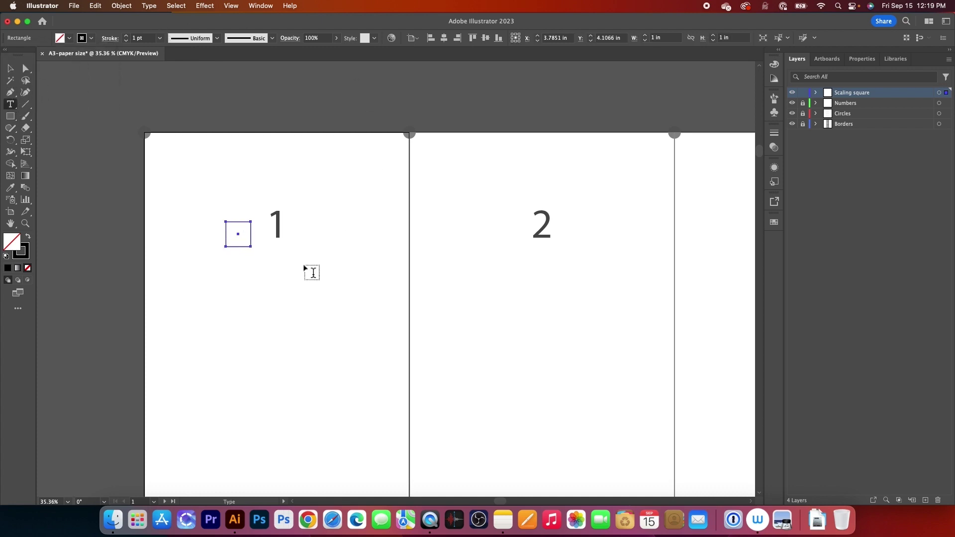
left_click(239, 235)
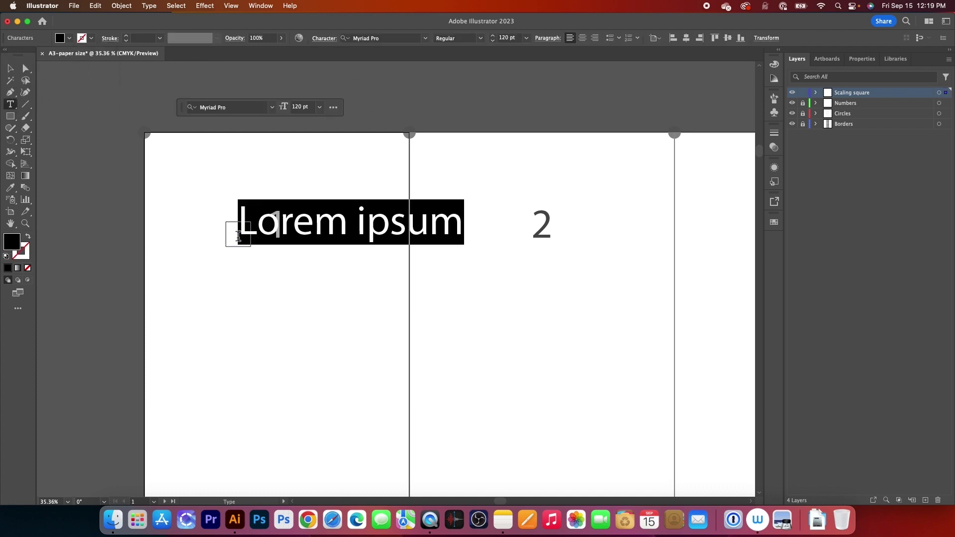
type("1 x 1 in")
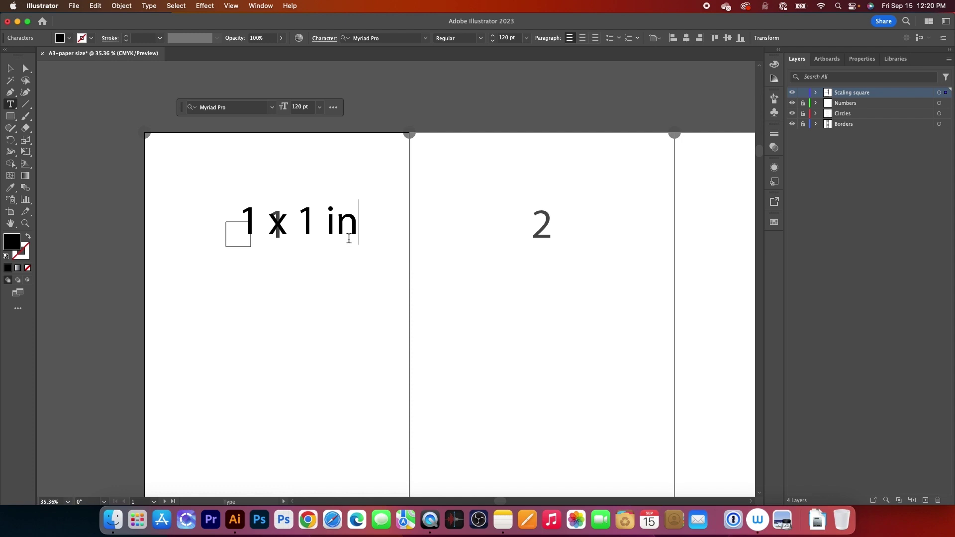
left_click(10, 69)
left_click(301, 106)
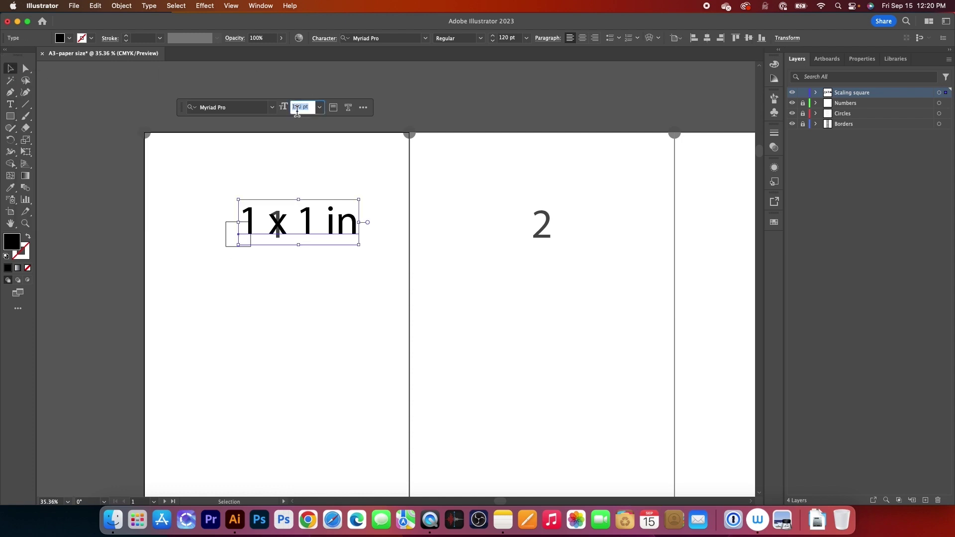
type("14")
key("Return")
Center the label horizontally and vertically in the 1-inch square, and move both farther left of the page number
key("super+a")
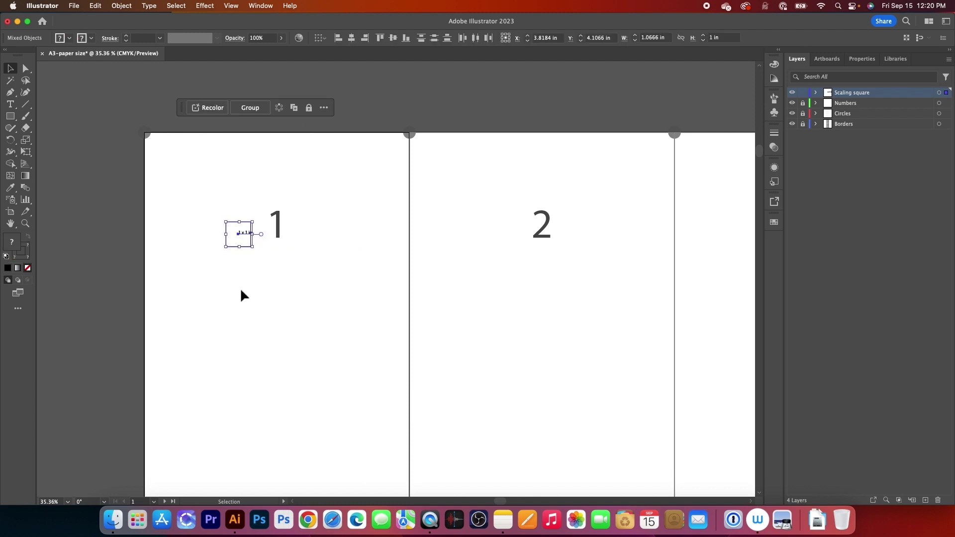
left_click_drag(193, 196, 258, 268)
left_click(352, 39)
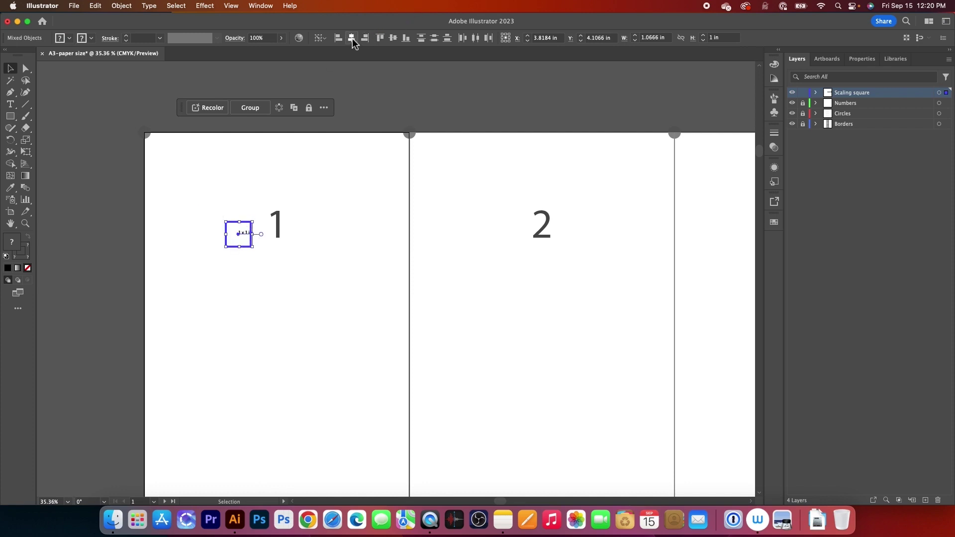
left_click(394, 39)
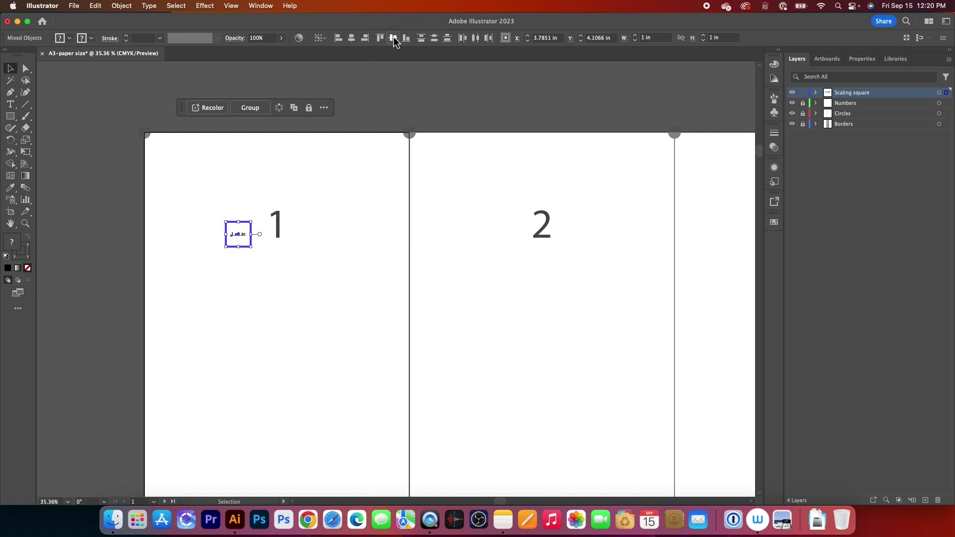
left_click(243, 230)
left_click_drag(243, 223, 198, 208)
left_click(192, 267)
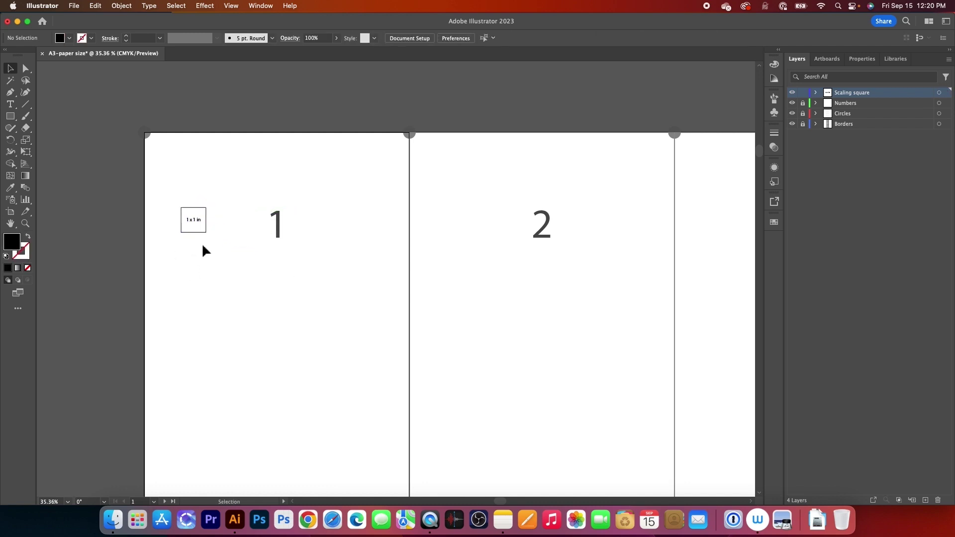
Draw a 2.5 x 2.5 cm rectangle below the 1-inch square
key("z")
left_click_drag(194, 220, 330, 252)
left_click(11, 117)
left_click(188, 298)
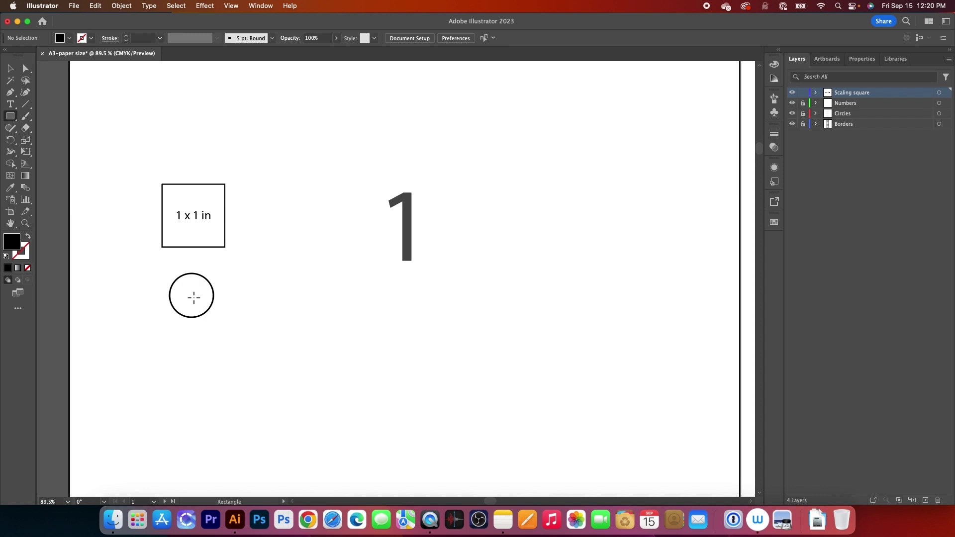
type("2.5 c")
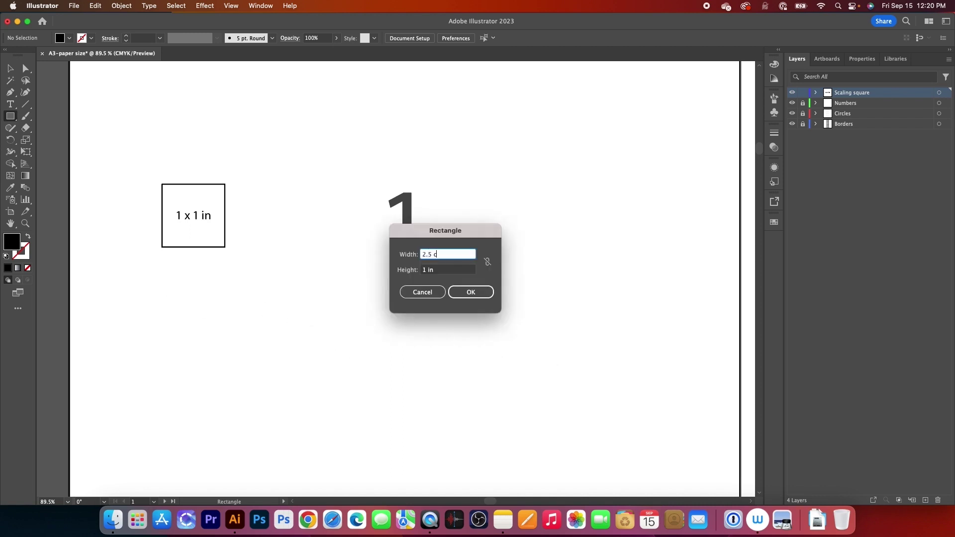
type("m")
key("Tab")
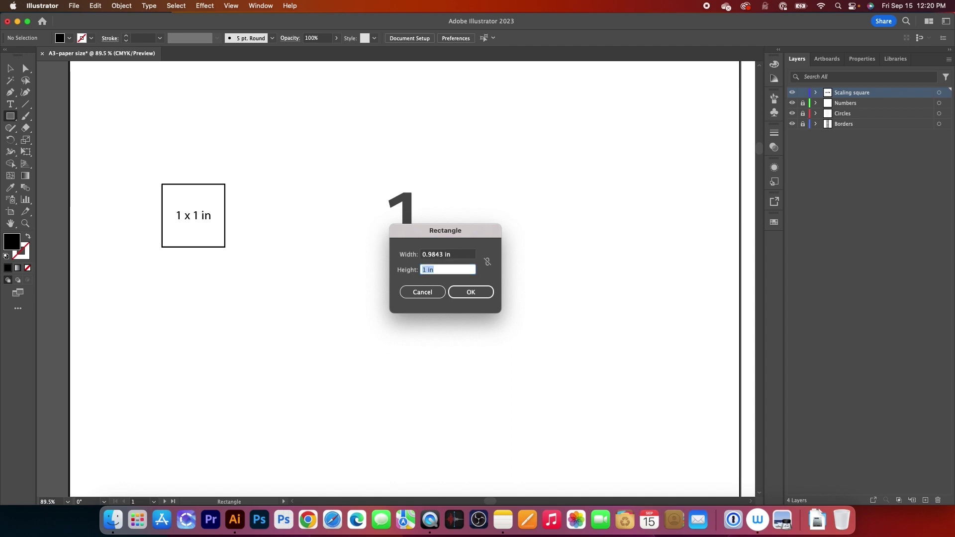
type("2")
key("Return")
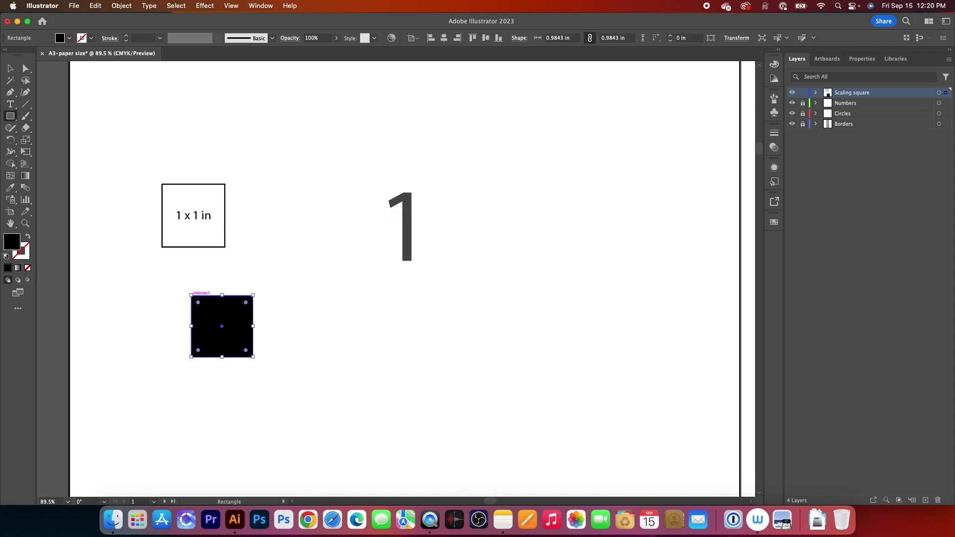
Give the 2.5 cm square no fill and a black 1 pt stroke
left_click(70, 39)
left_click(6, 55)
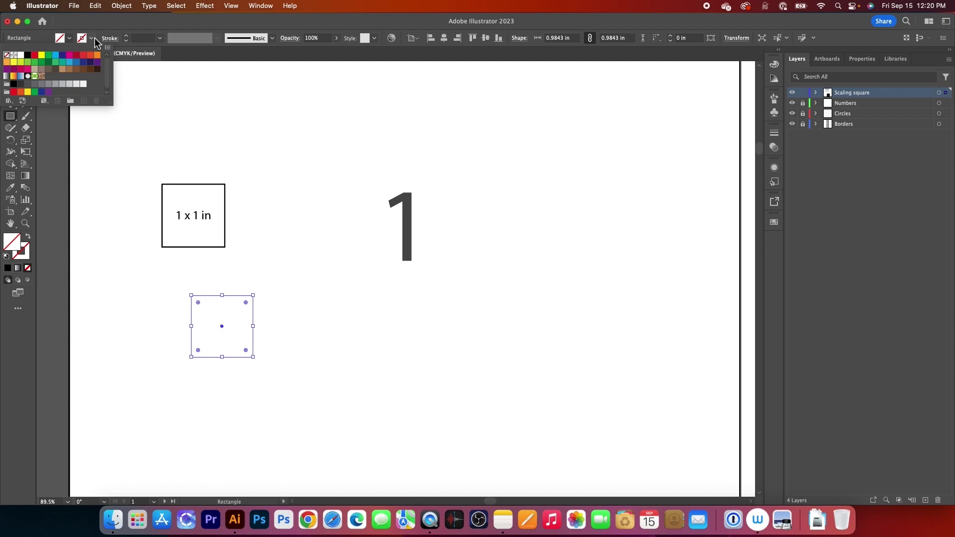
left_click(91, 38)
left_click(91, 37)
left_click(28, 55)
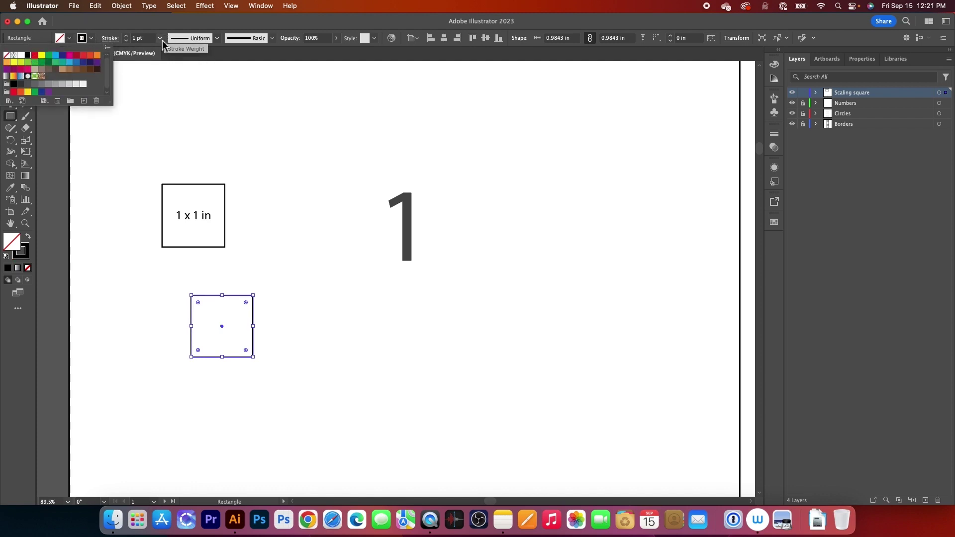
left_click(90, 38)
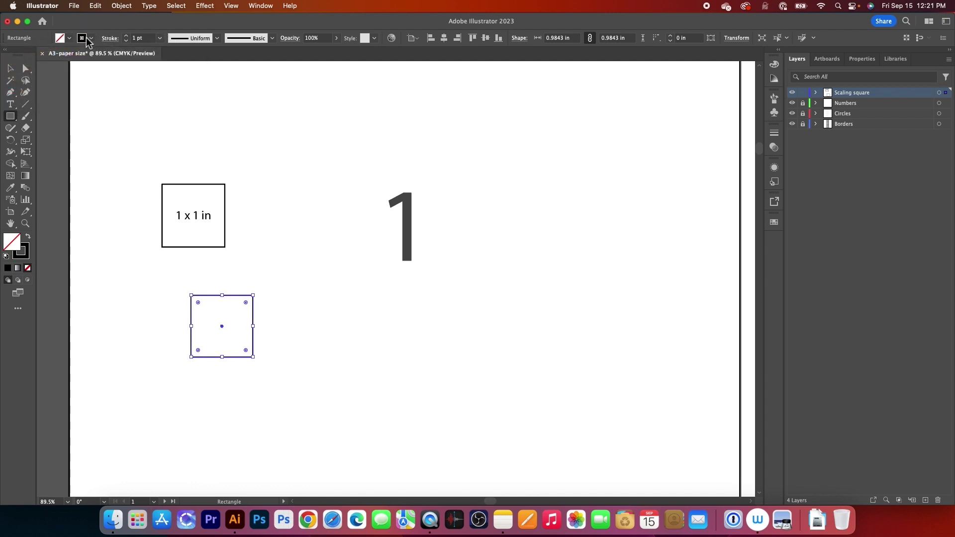
Label the lower square "2.5 x 2.5 cm" and center the text horizontally and vertically in it
left_click(10, 104)
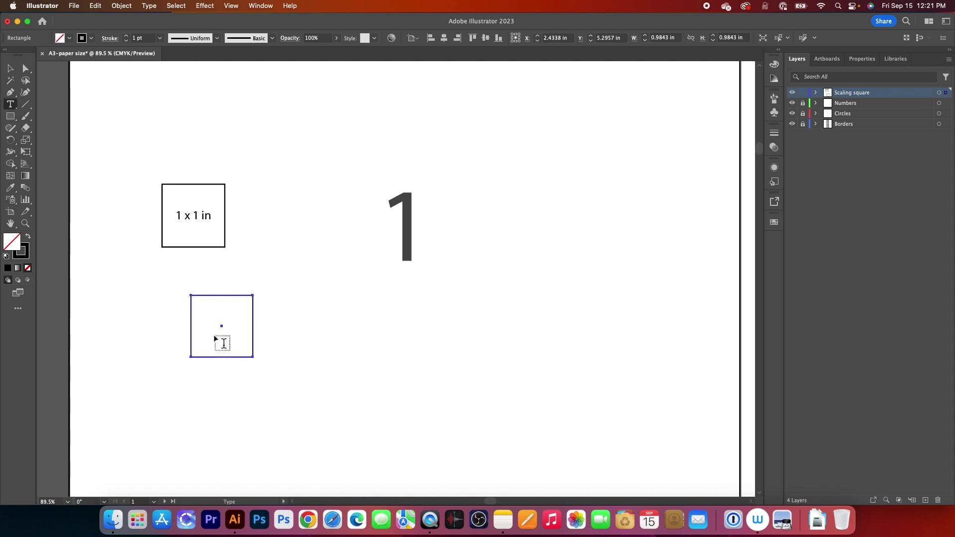
left_click(215, 323)
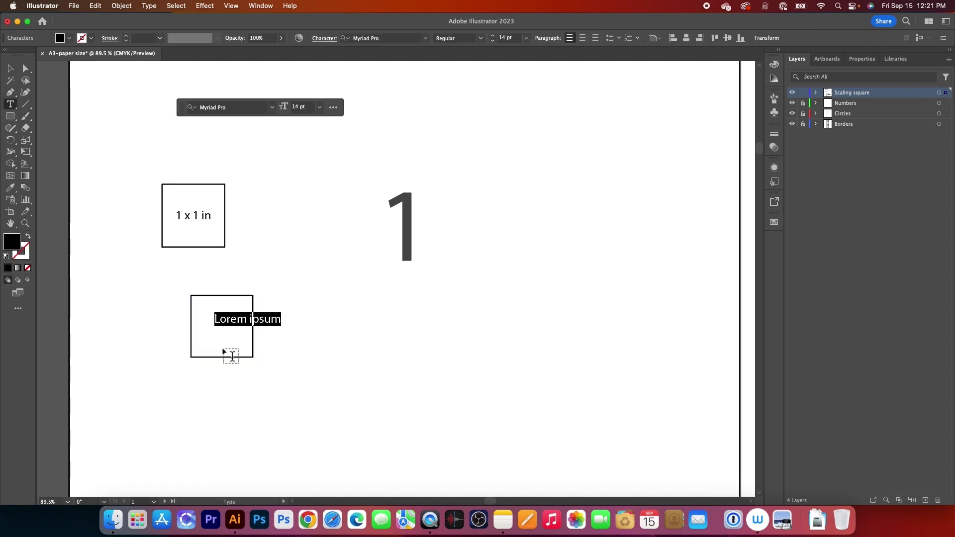
type("2.5 x 2.5 cm")
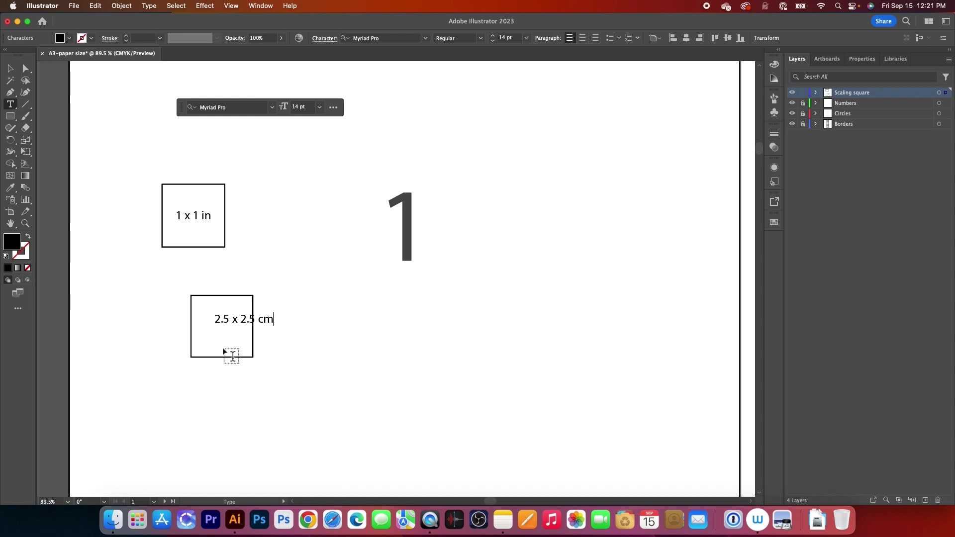
left_click(11, 68)
left_click_drag(132, 272, 306, 400)
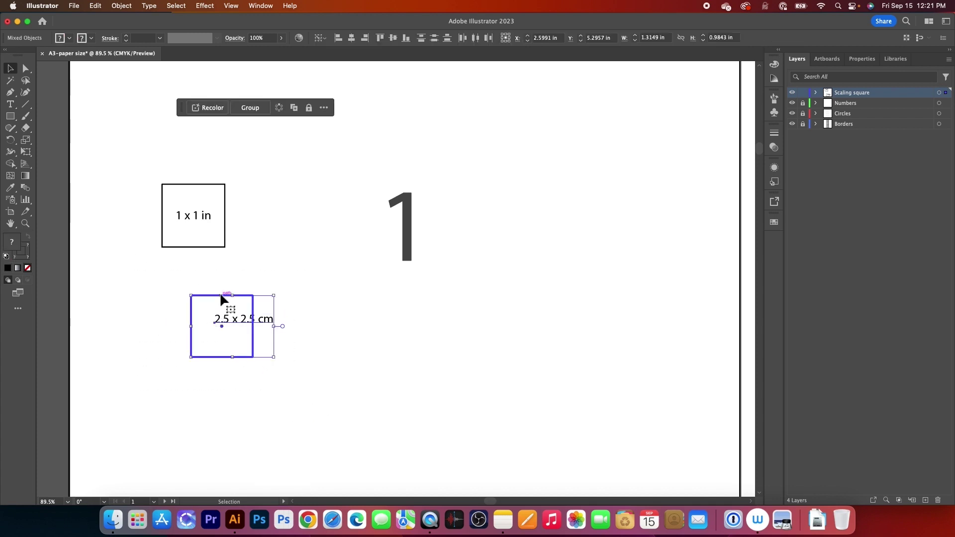
left_click(352, 38)
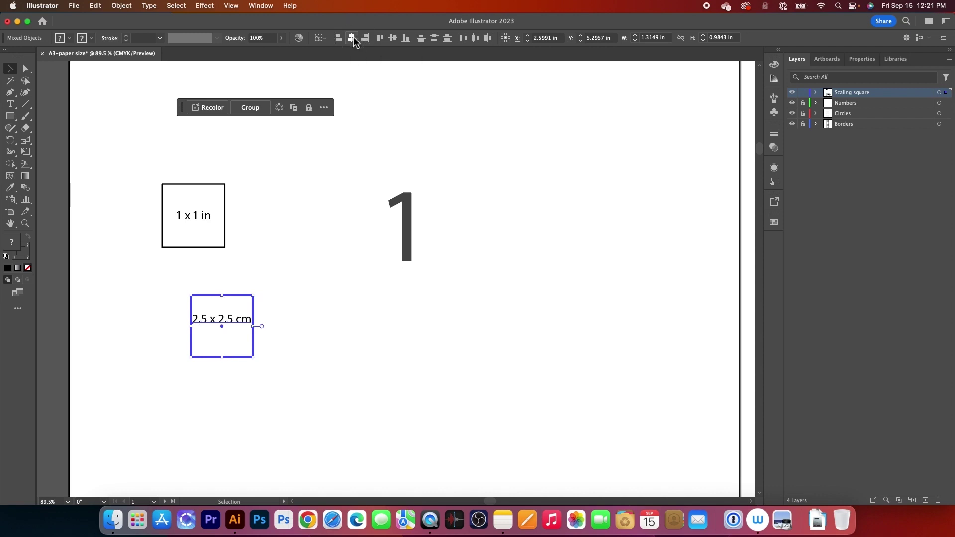
left_click(394, 38)
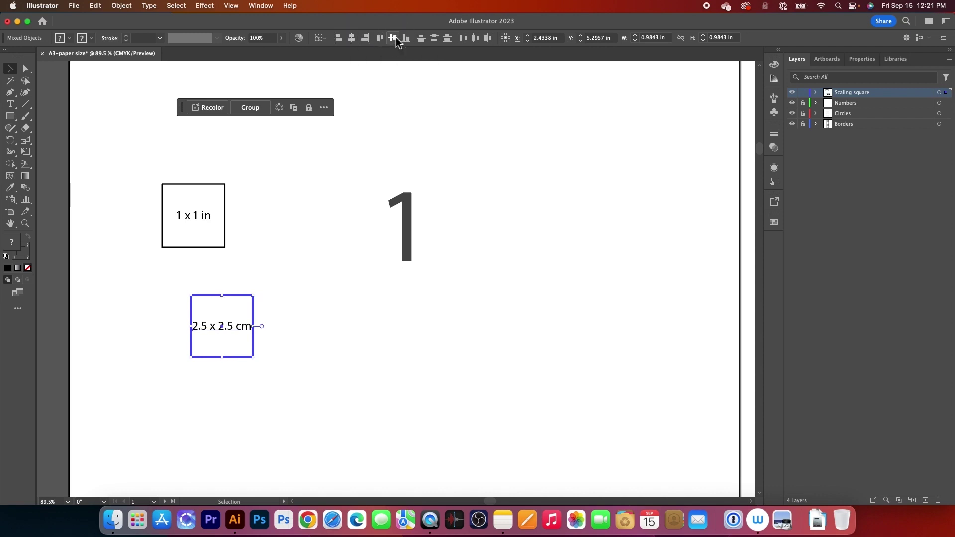
Move the 2.5 cm square with its label to just beneath the 1-inch square
left_click(133, 277)
left_click_drag(129, 270, 259, 360)
left_click_drag(239, 296, 206, 262)
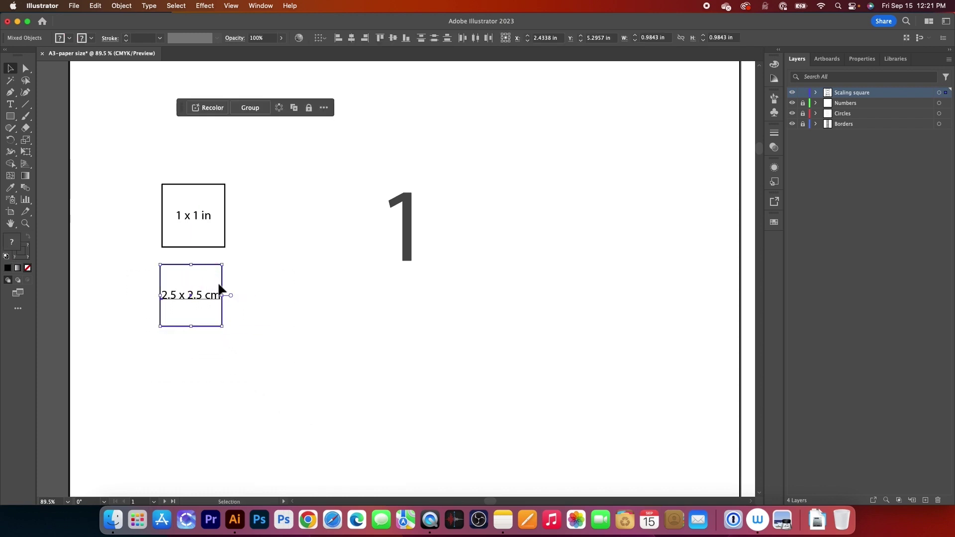
left_click(284, 387)
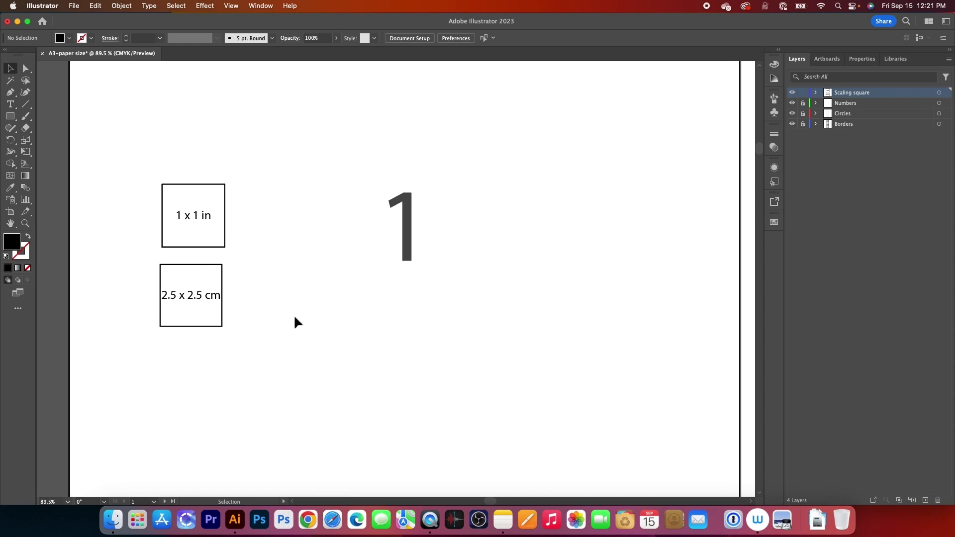
Switch to Notes and copy the bold note about measuring the 1-inch by 1-inch square before cutting the fabric
left_click(503, 520)
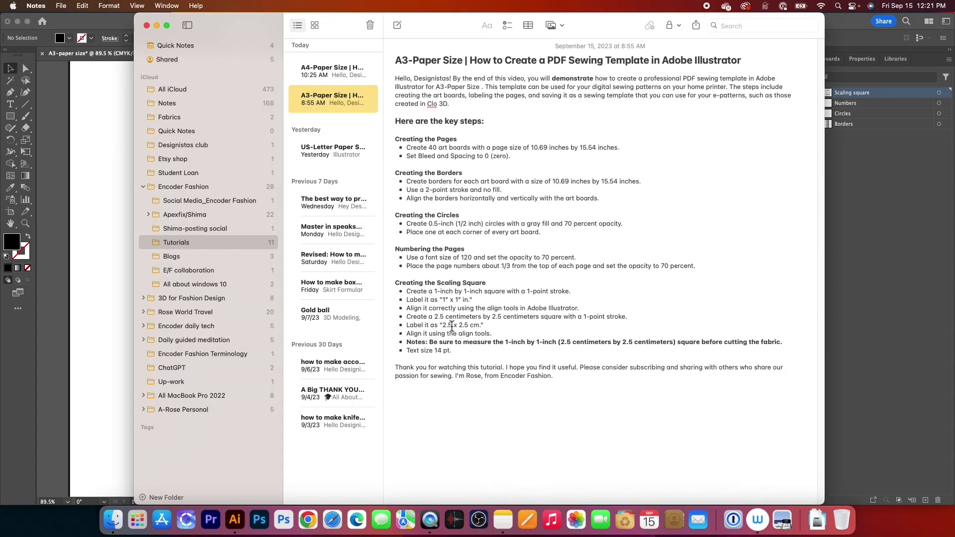
left_click_drag(410, 343, 787, 341)
right_click(767, 343)
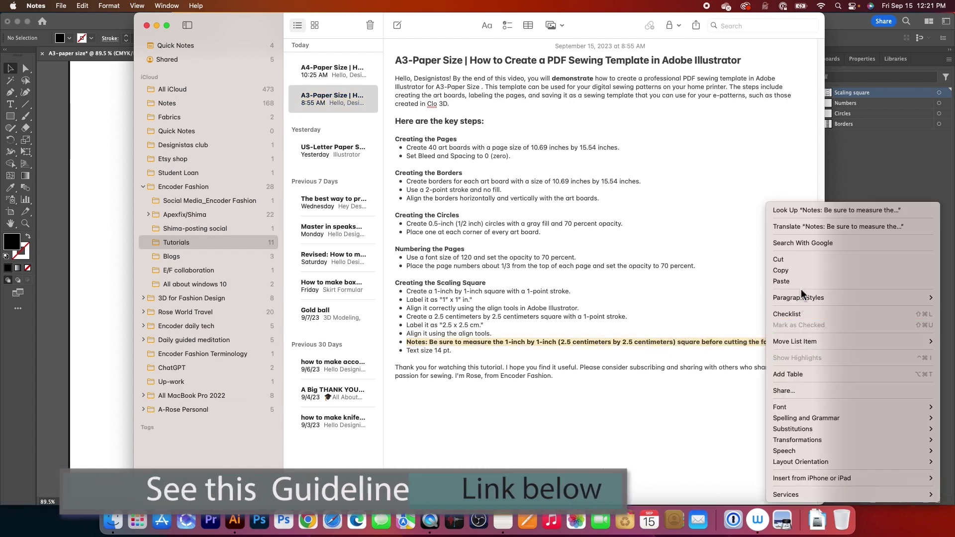
left_click(795, 270)
Switch back to Illustrator and paste the copied measuring note as 14 pt text just beneath the 2.5 cm square
left_click(102, 386)
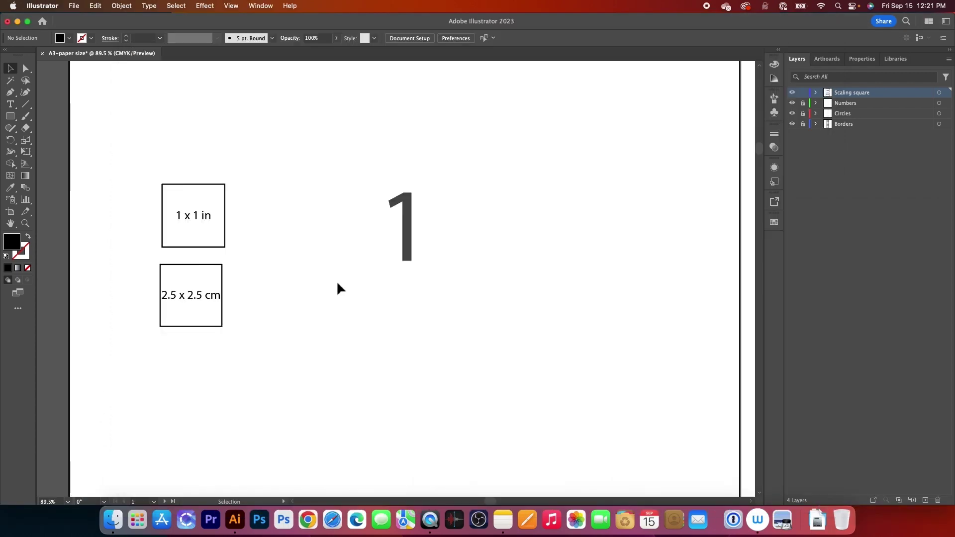
left_click(12, 107)
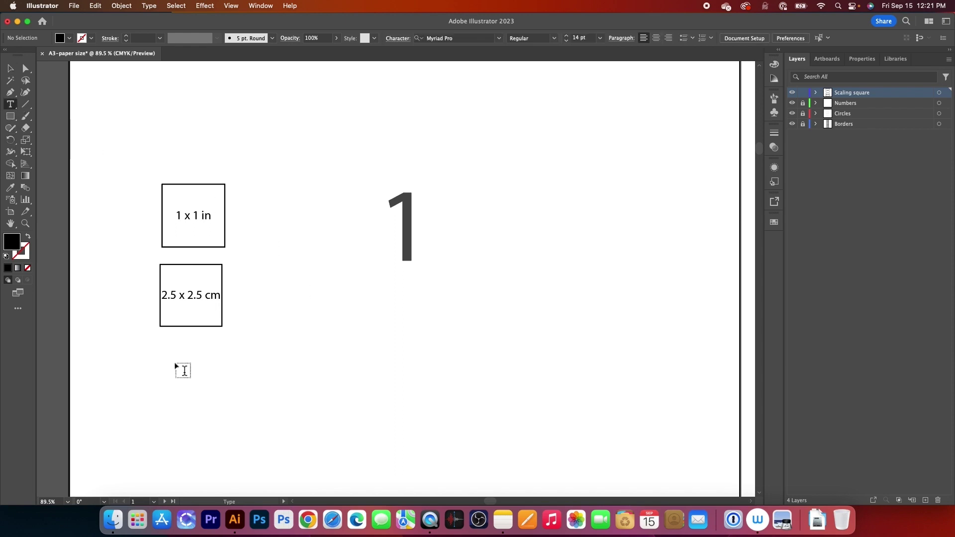
left_click(185, 354)
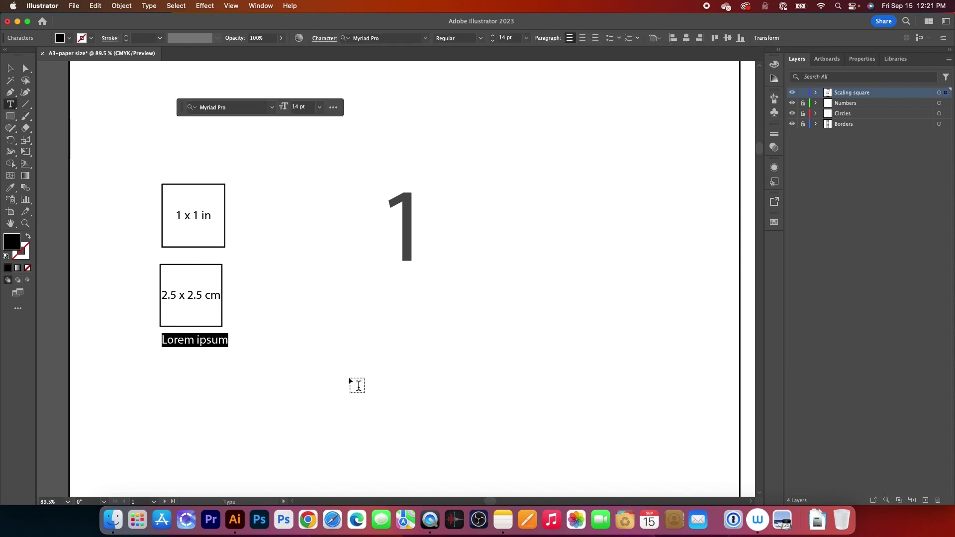
key("super+v")
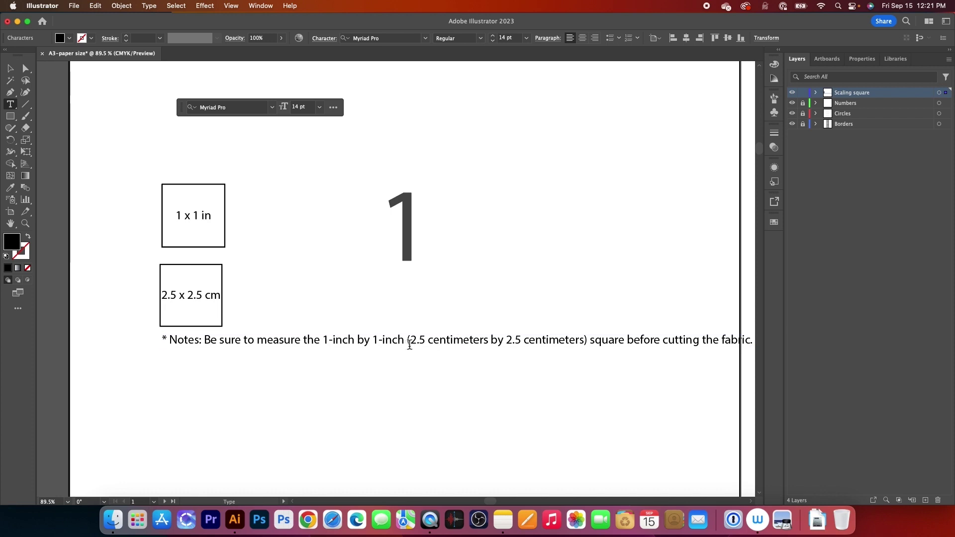
Break the note into three lines, before "(2.5 centimeters by 2.5 centimeters)" and before "square before cutting the fabric."
key("Return")
key("alt+Right")
key("alt+Right")
key("alt+Right")
key("alt+Right")
key("alt+Right")
key("Return")
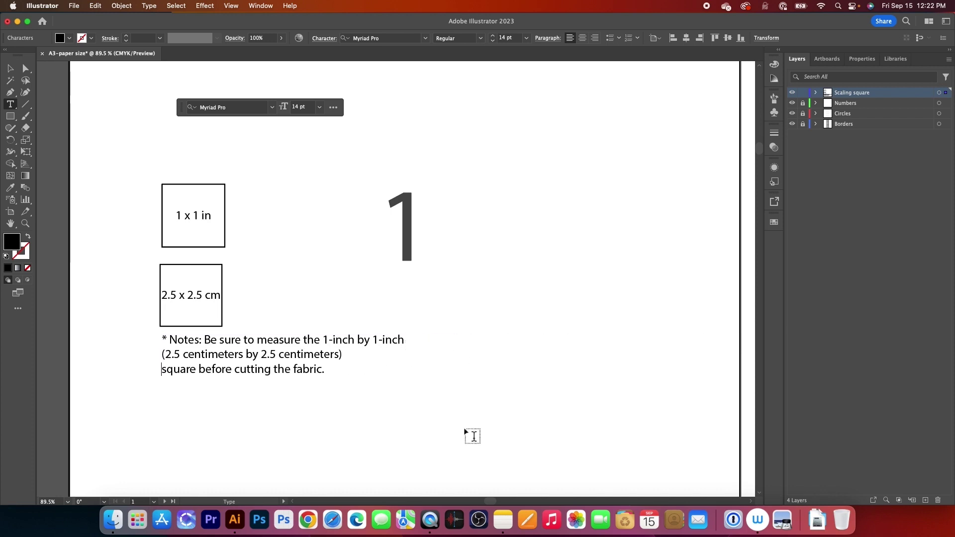
Shift the note slightly so it sits neatly under the 2.5 cm square, and lock the Scaling square layer
left_click(10, 69)
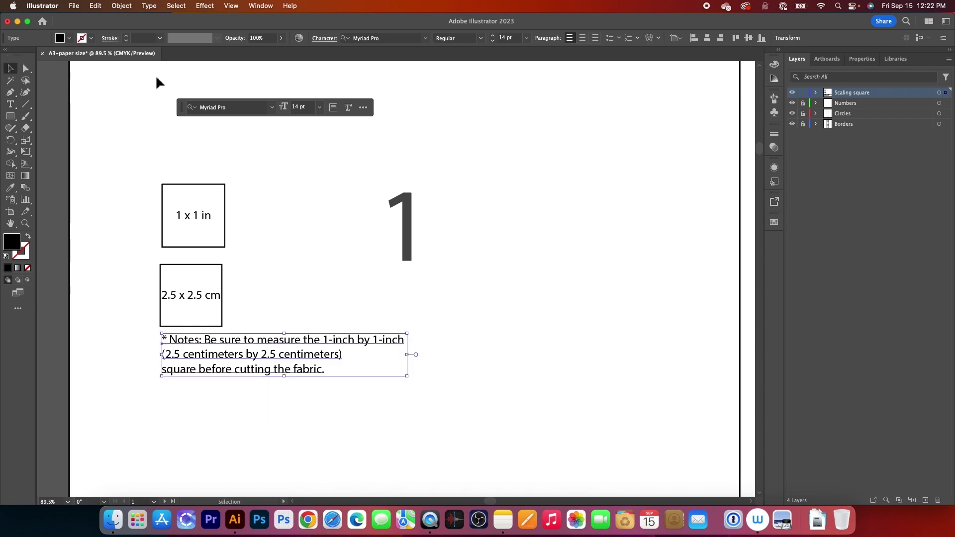
left_click_drag(237, 342, 251, 356)
left_click(386, 404)
key("super+minus")
key("super+minus")
key("super+minus")
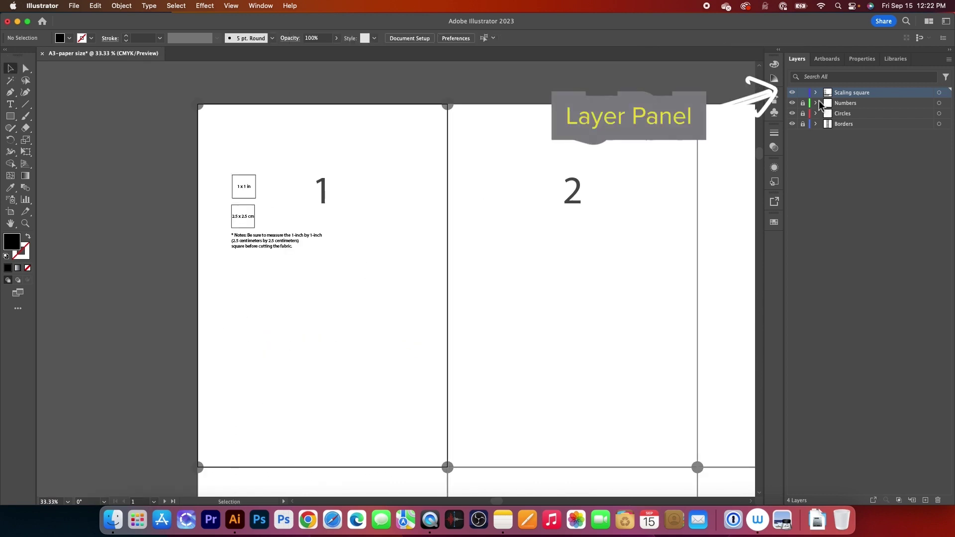
left_click(802, 93)
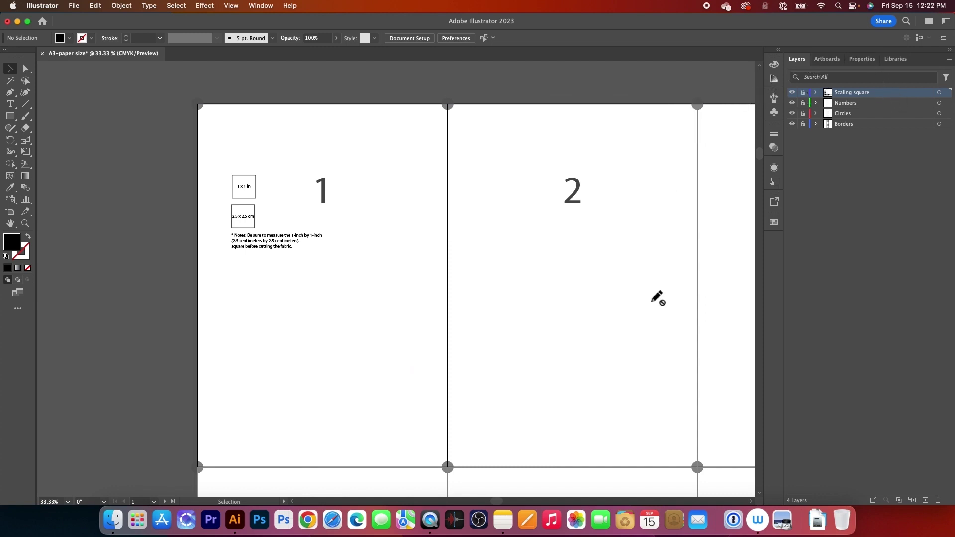
Create a new layer named Patterns and place it at the bottom of the layer order, beneath Borders
left_click(925, 500, "alt")
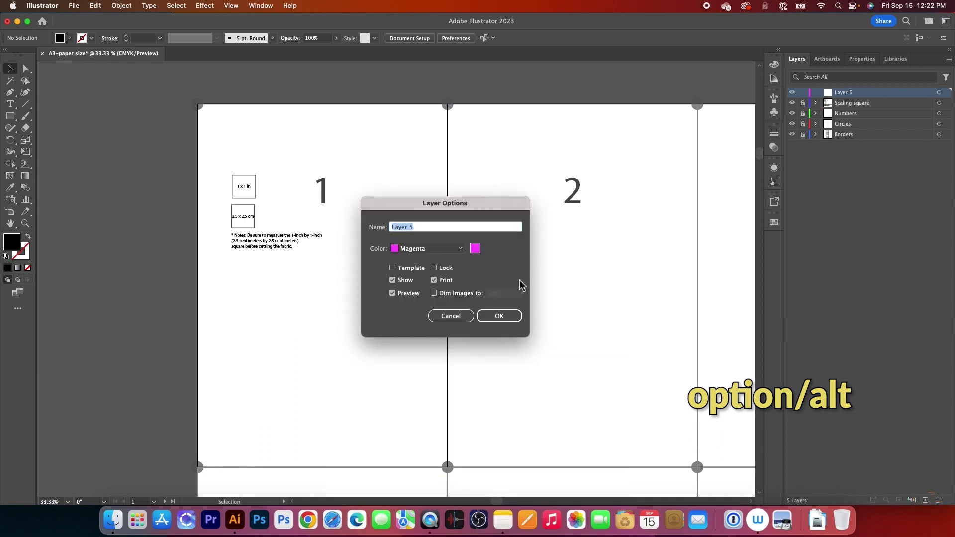
type("Patterns")
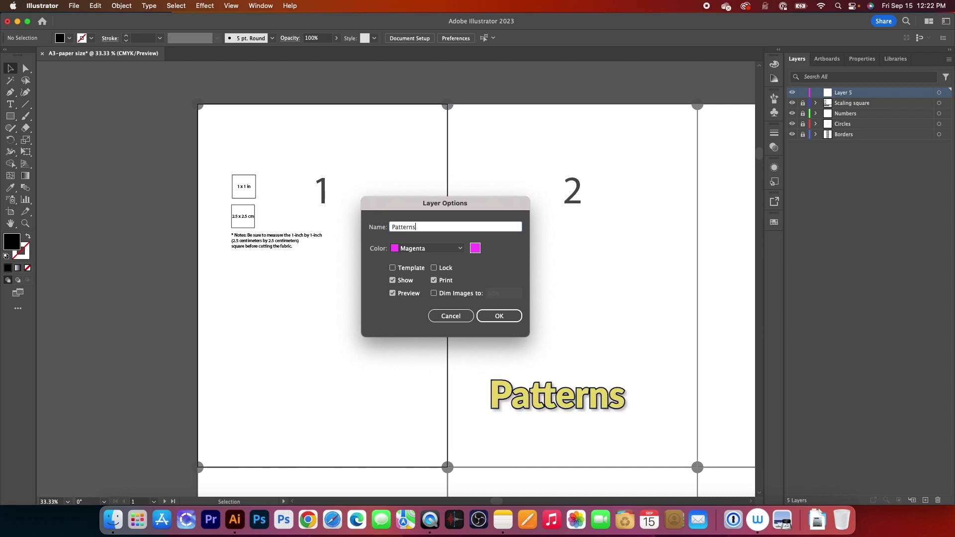
left_click(510, 321)
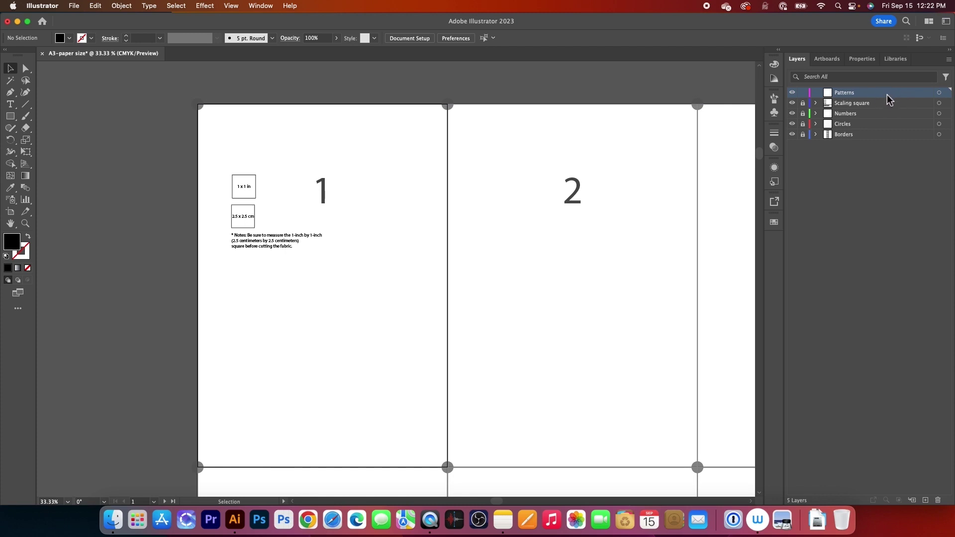
left_click_drag(893, 95, 894, 144)
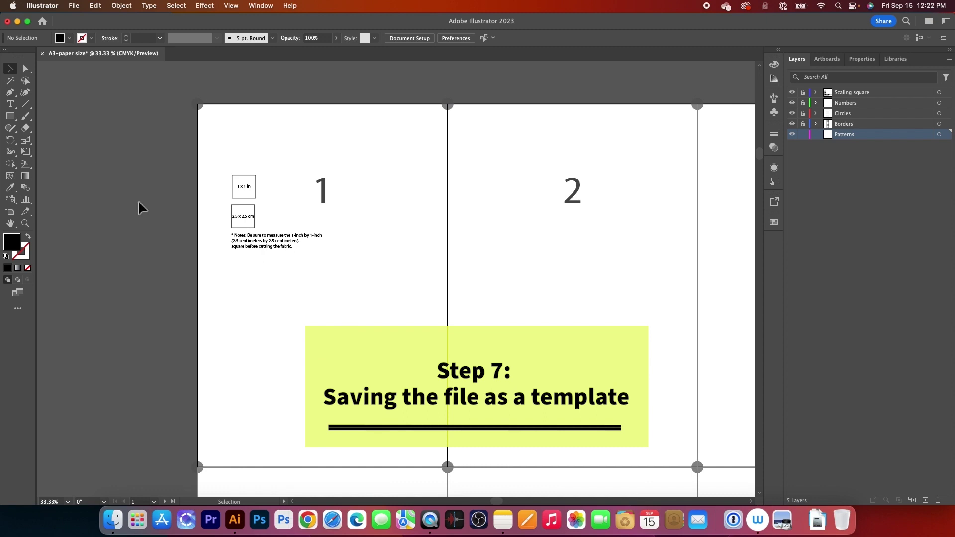
Save the document on the computer as A3-paper size.ai, version Illustrator 2020, in a new Desktop folder named "A3-peper size"
left_click(71, 6)
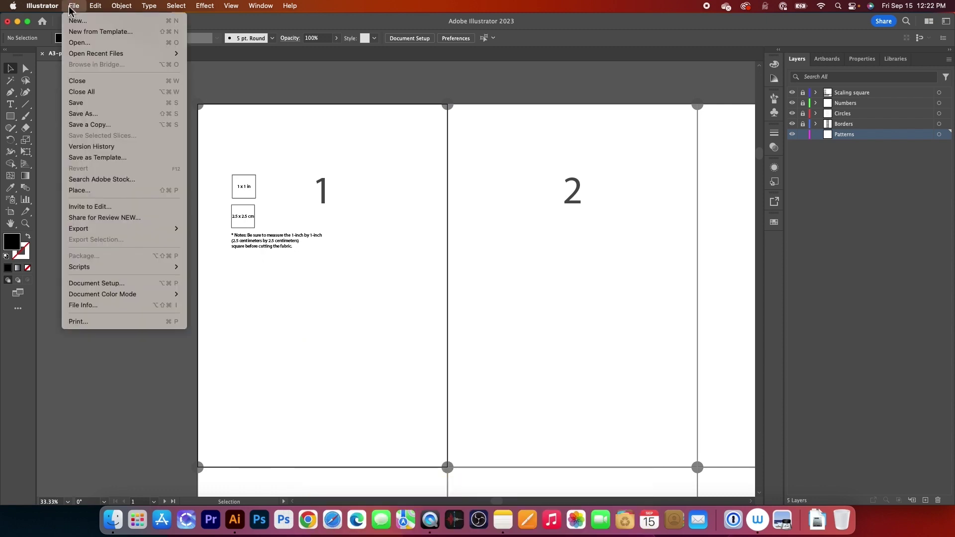
left_click(98, 114)
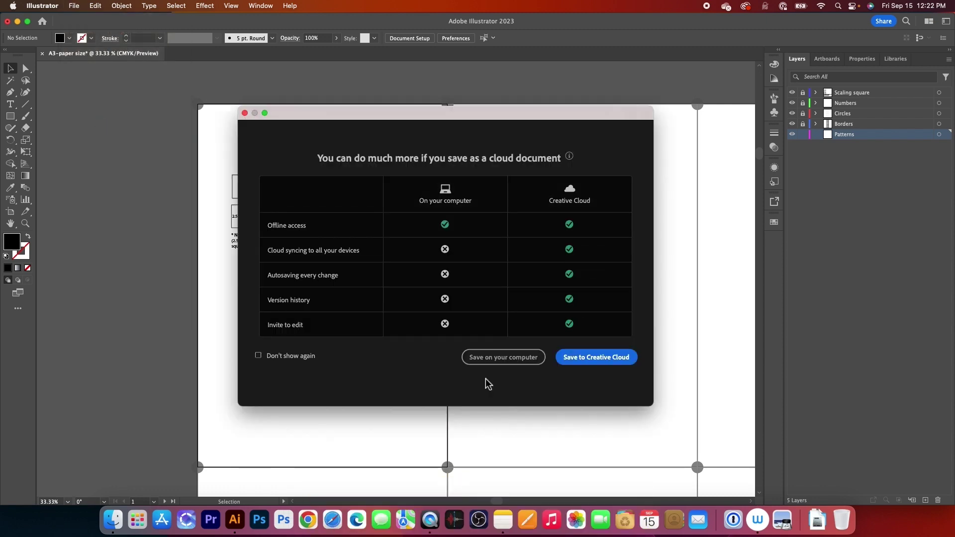
left_click(494, 359)
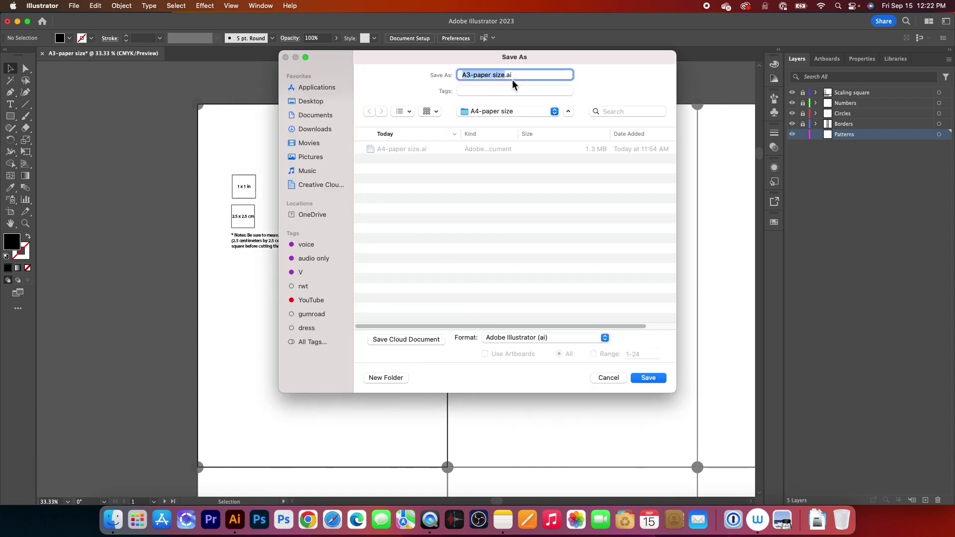
left_click(315, 103)
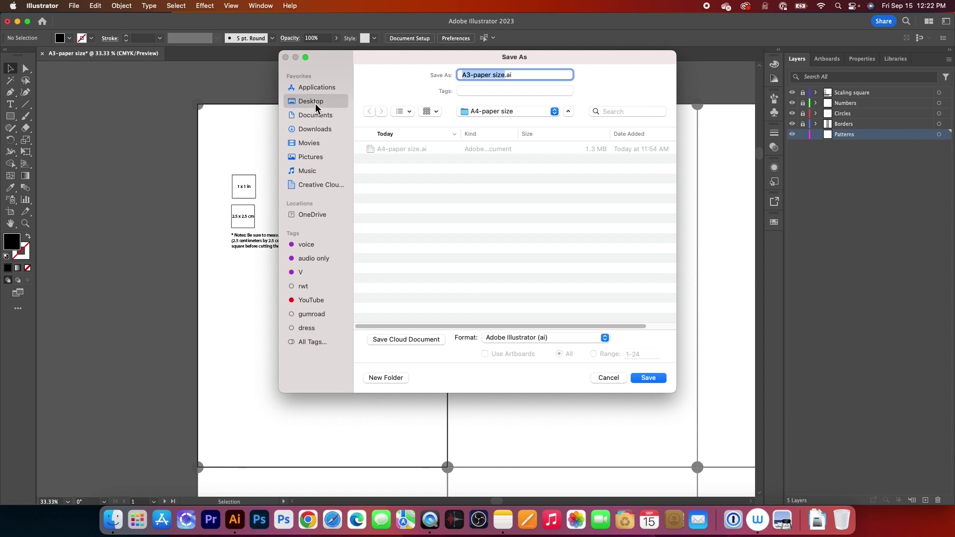
left_click(386, 378)
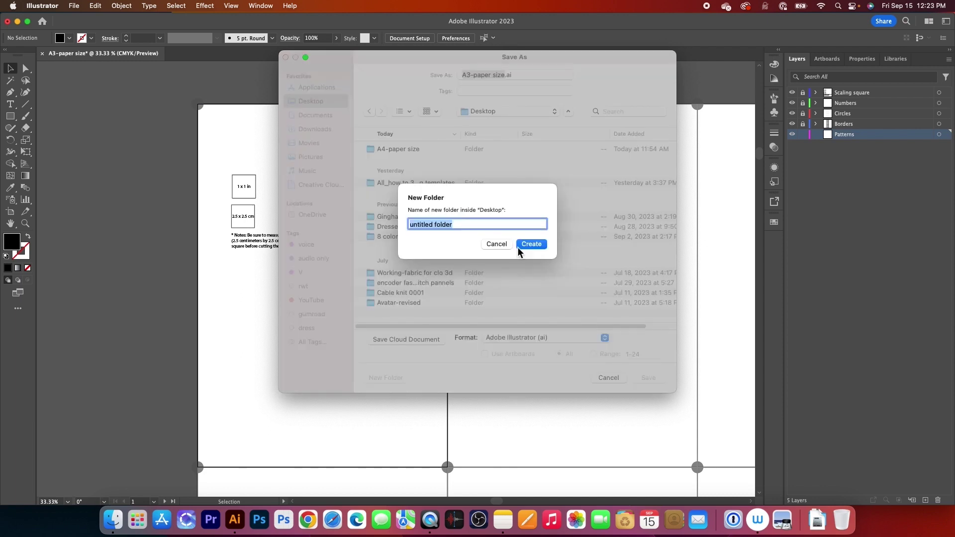
type("A3-peper size")
left_click(532, 245)
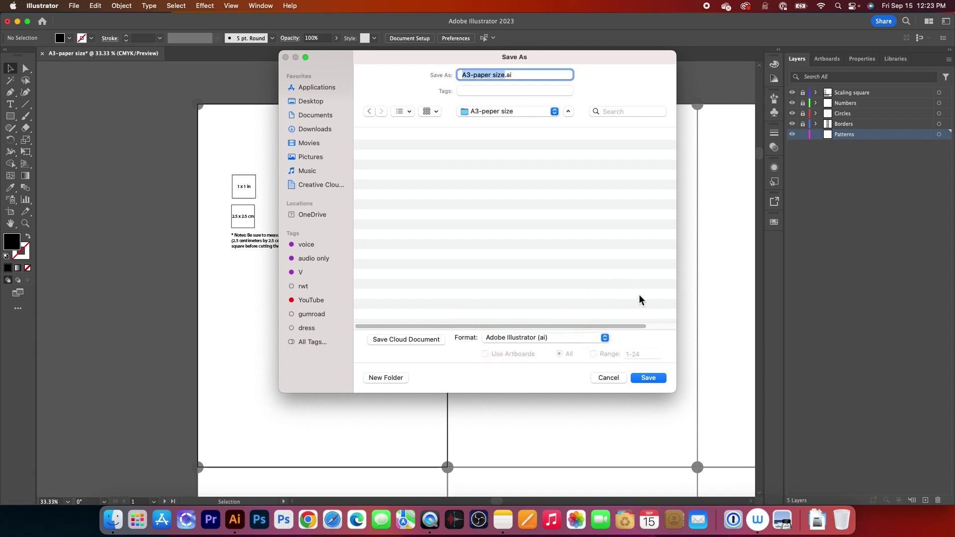
left_click(648, 379)
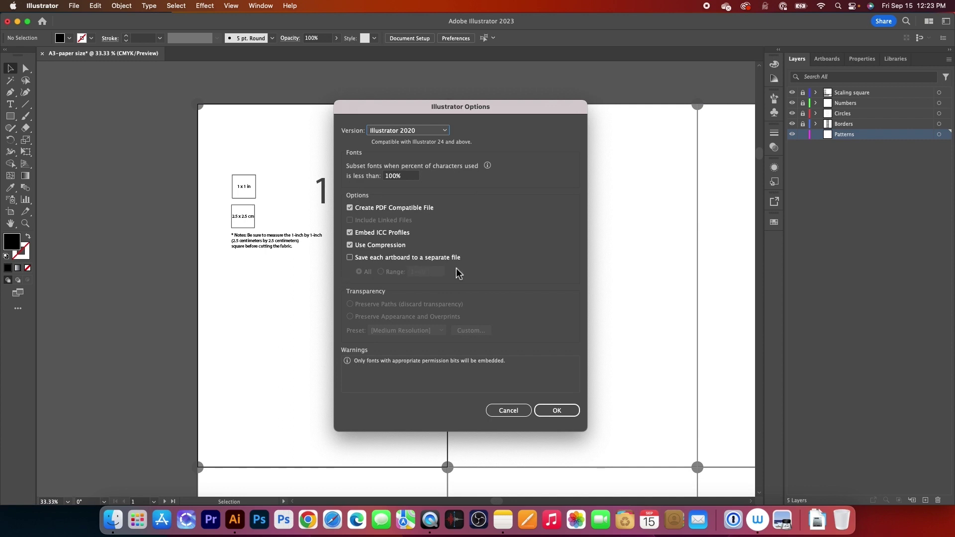
left_click(559, 412)
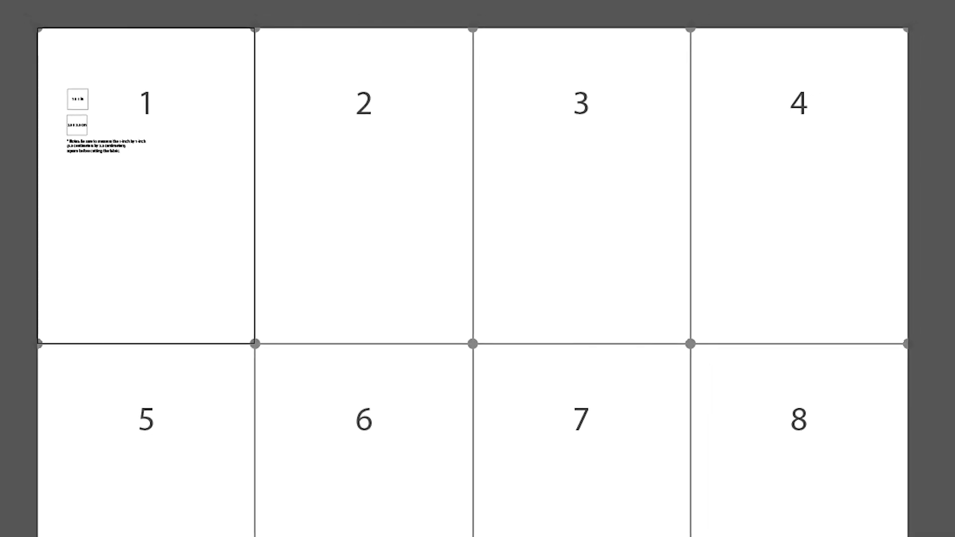